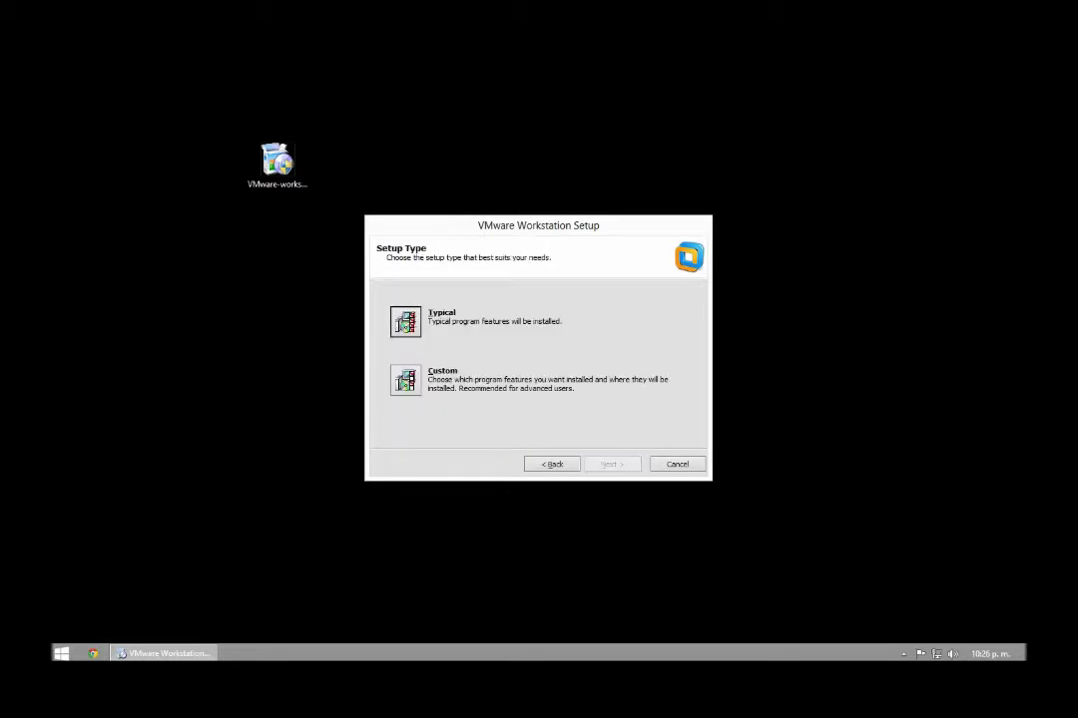
Run a Typical install with startup update checks and usage statistics both turned off
key("Return")
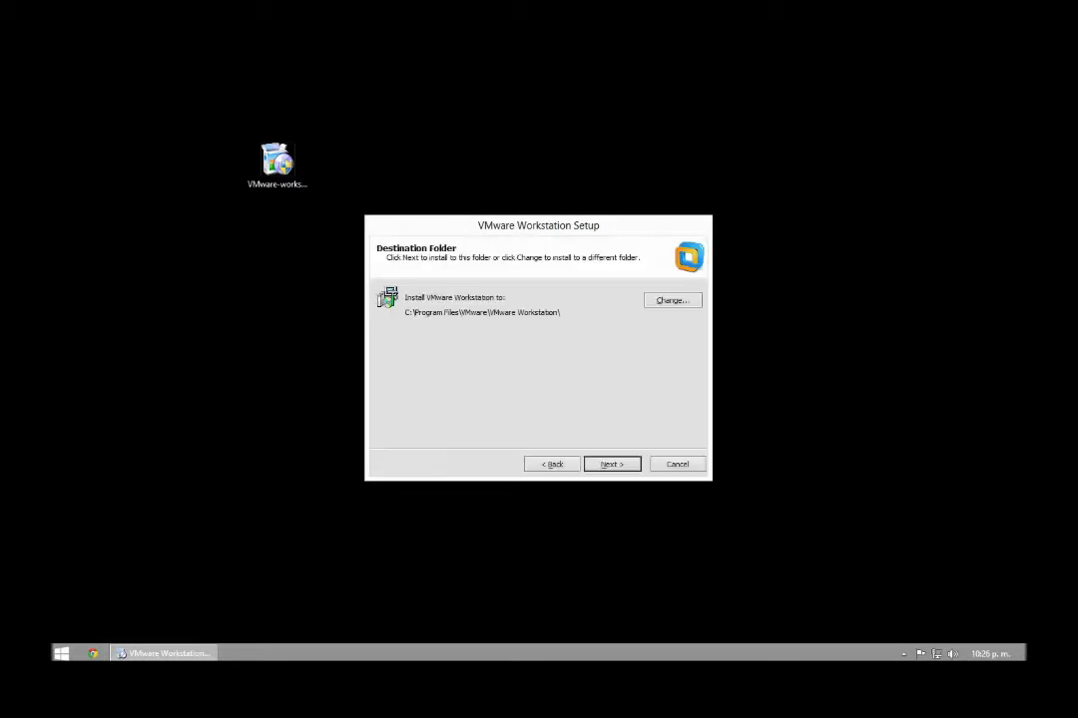
key("Return")
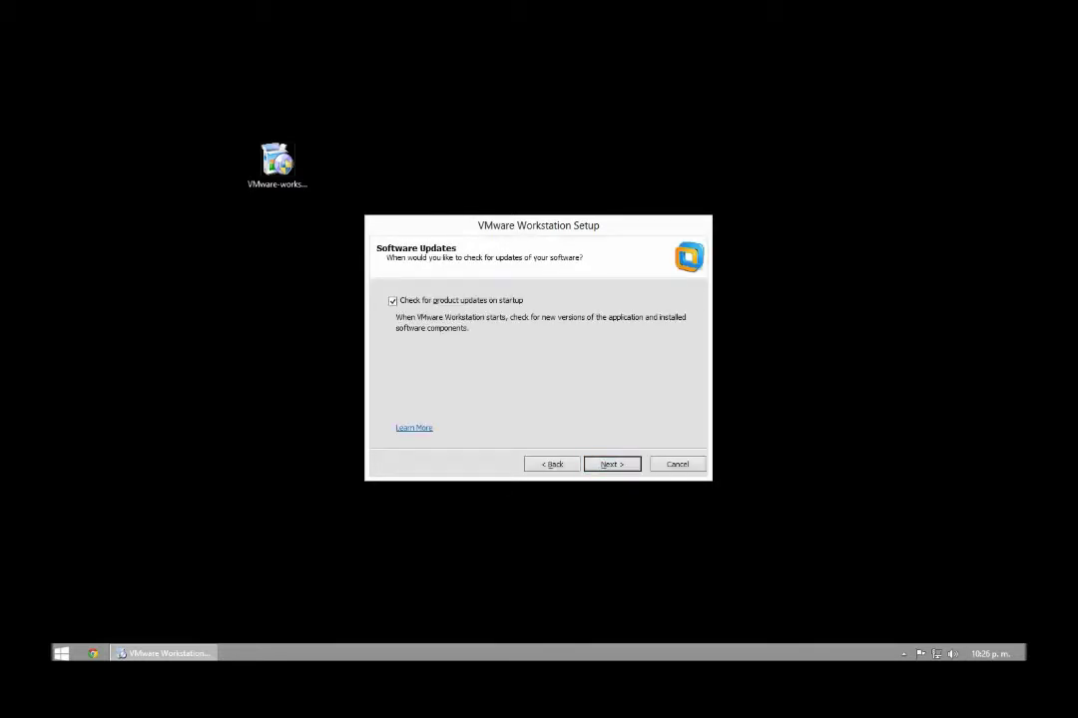
key("alt+p")
key("Return")
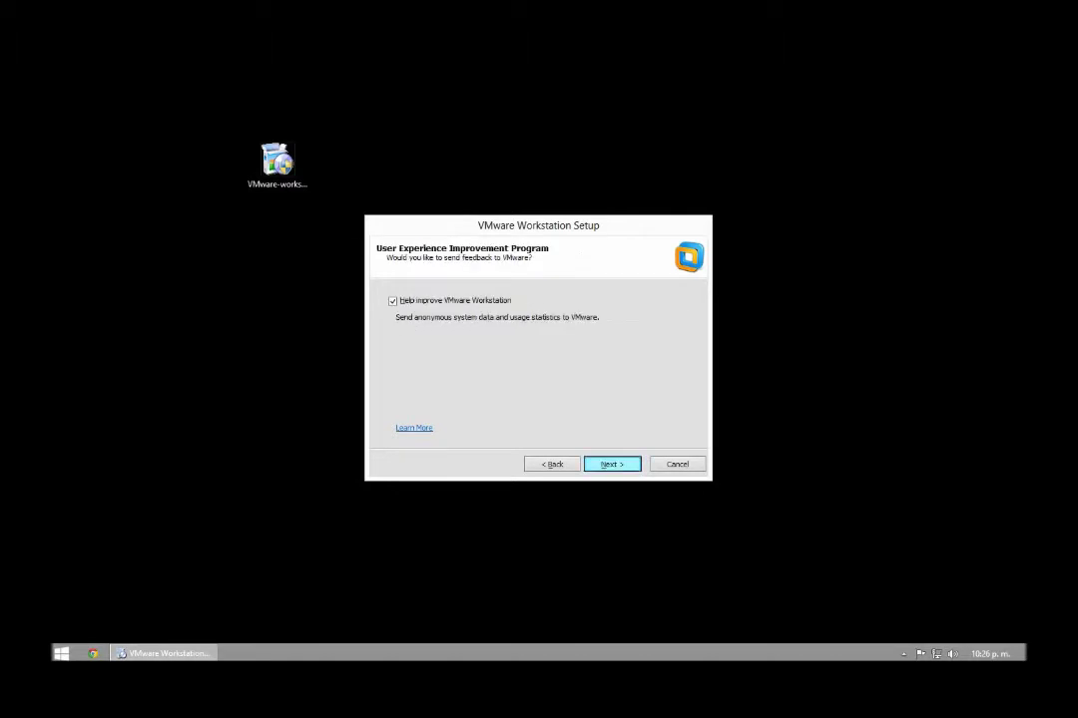
key("alt+h")
key("Return")
key("Return")
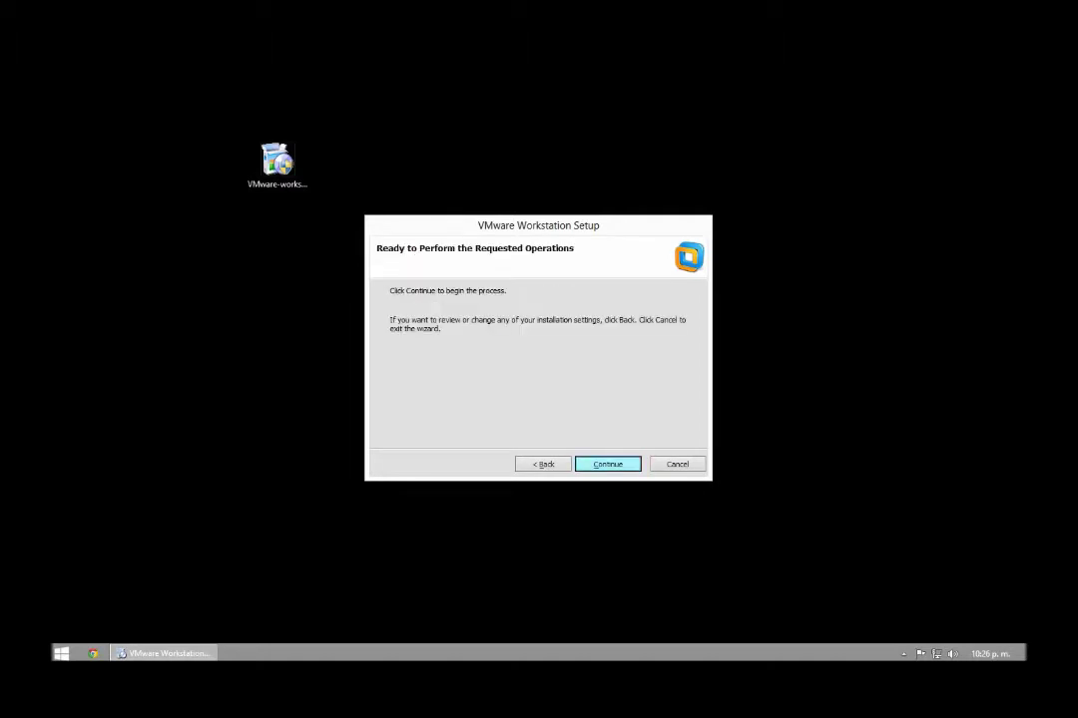
key("Return")
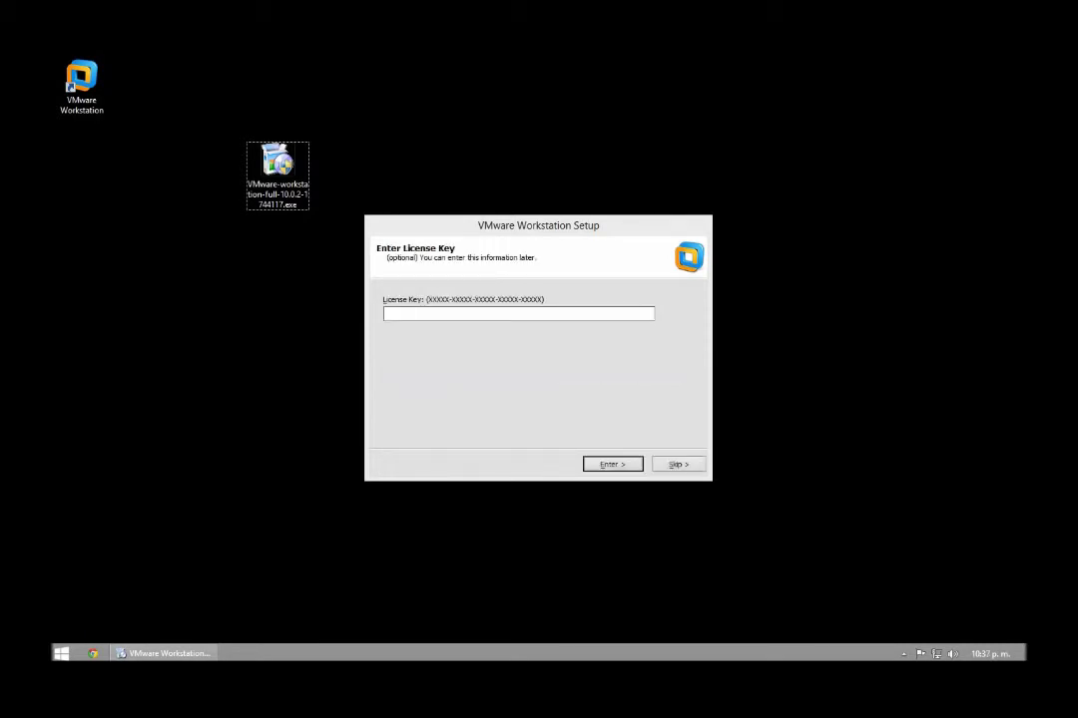
Search Google in Chrome for 'serial vmware workstation 10'
key("Return")
left_click(93, 653)
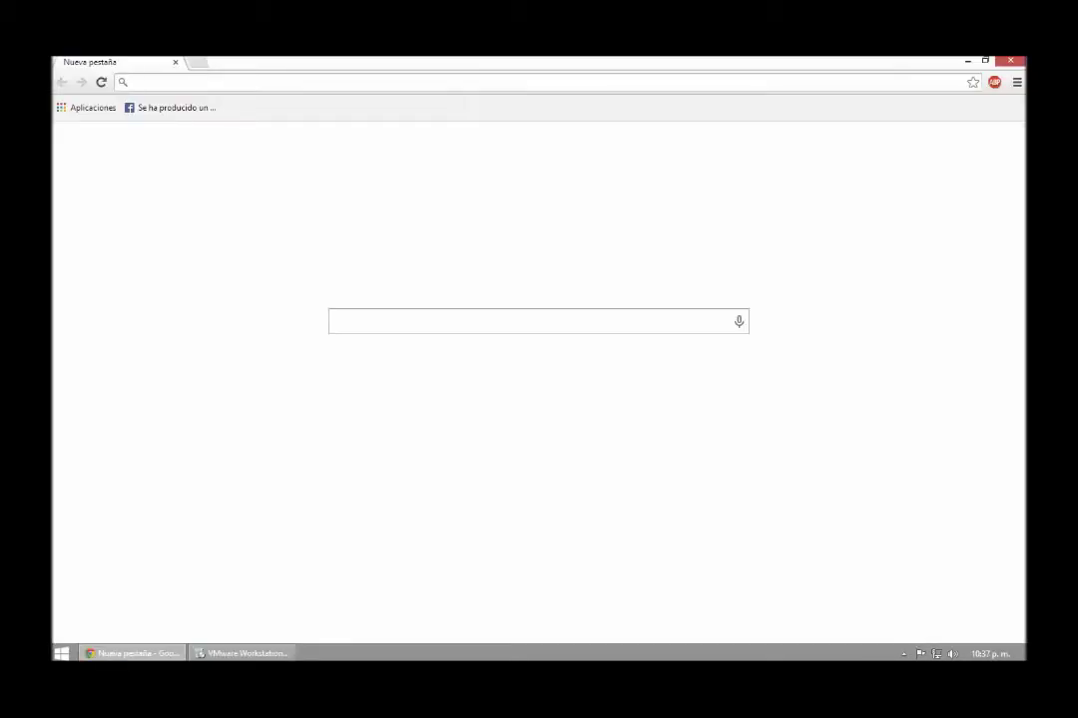
type("serial vm")
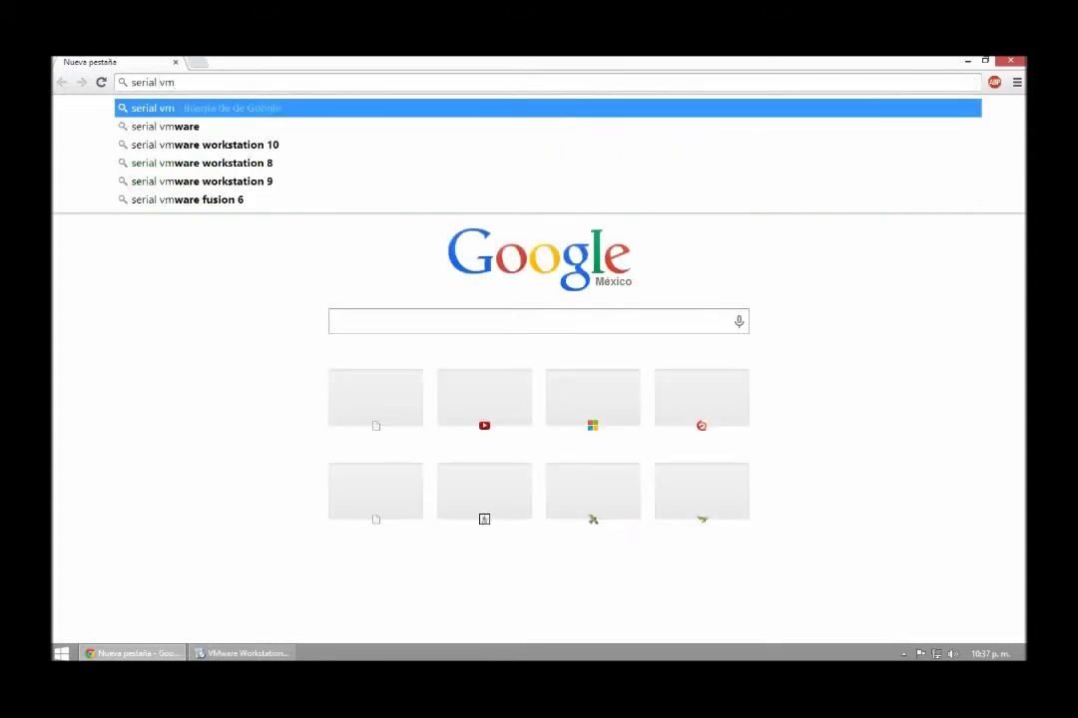
key("Down")
key("Down")
key("Return")
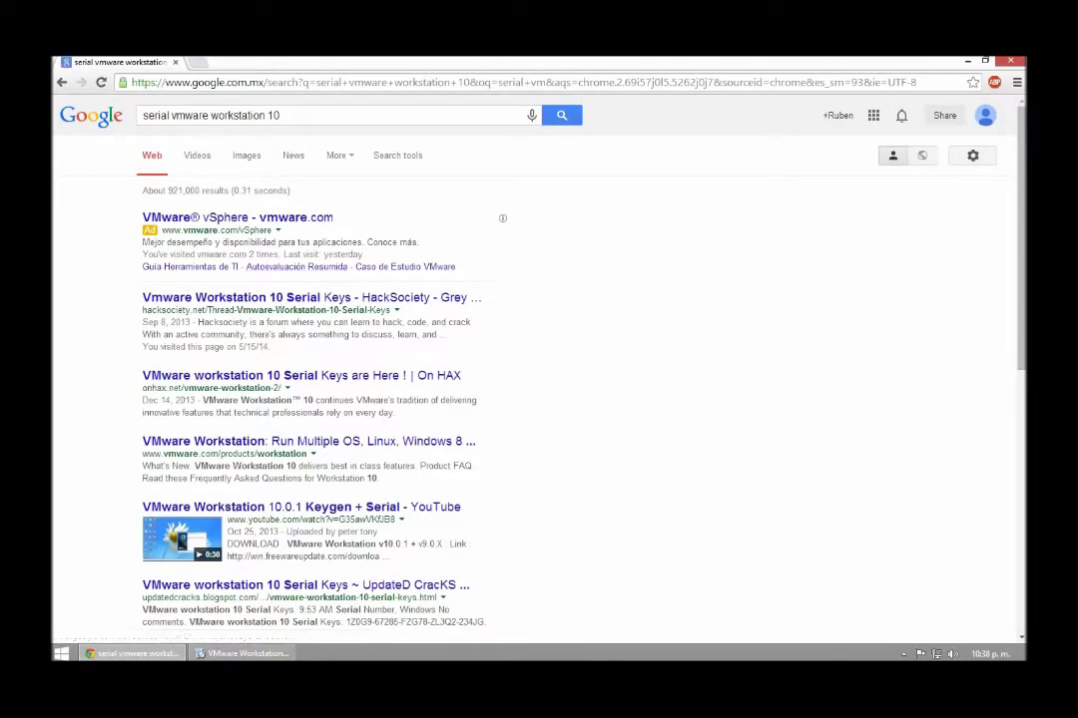
Copy the third serial key from the HackSociety thread and return to setup
left_click(300, 298)
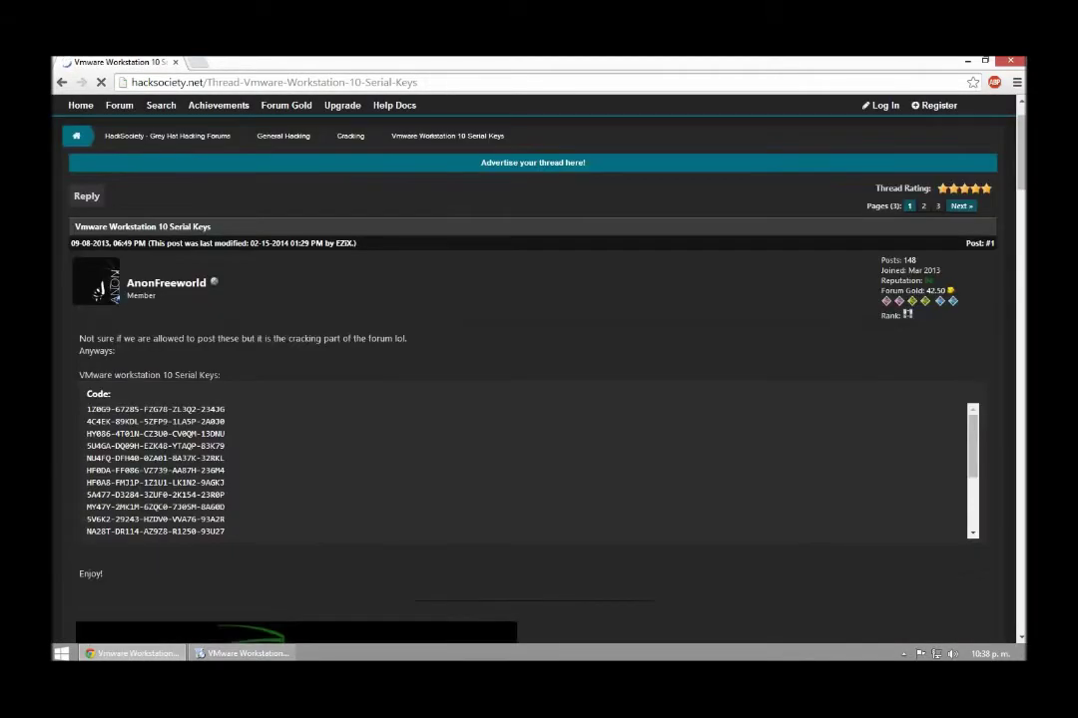
left_click_drag(208, 434, 87, 435)
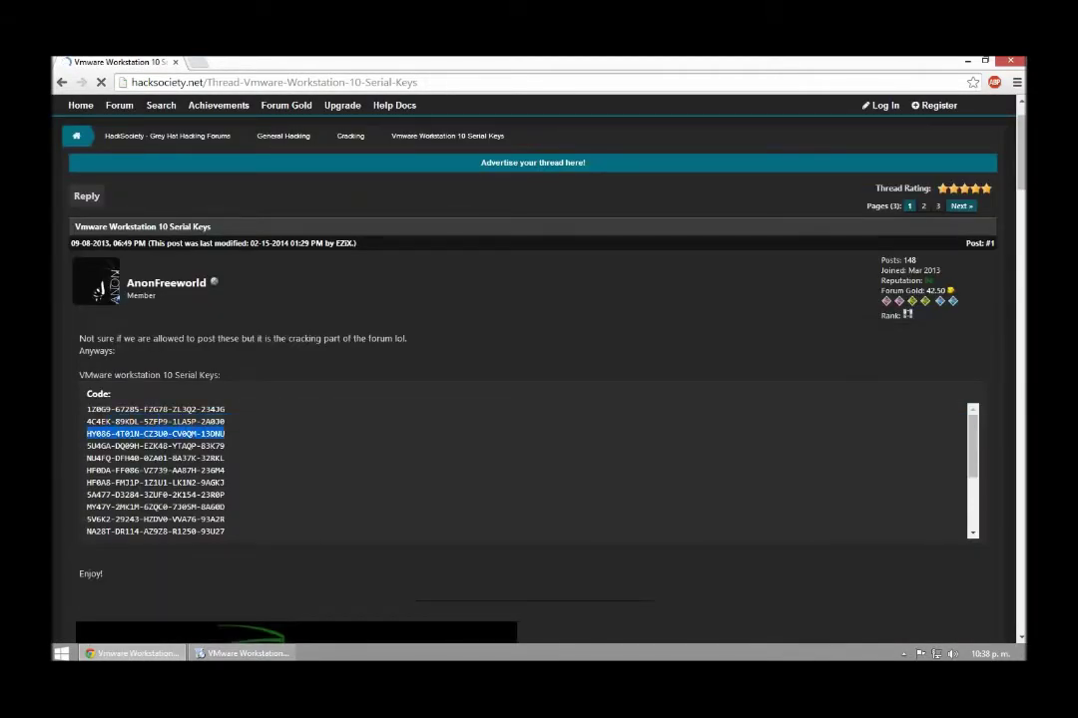
right_click(92, 436)
left_click(120, 445)
key("alt+Tab")
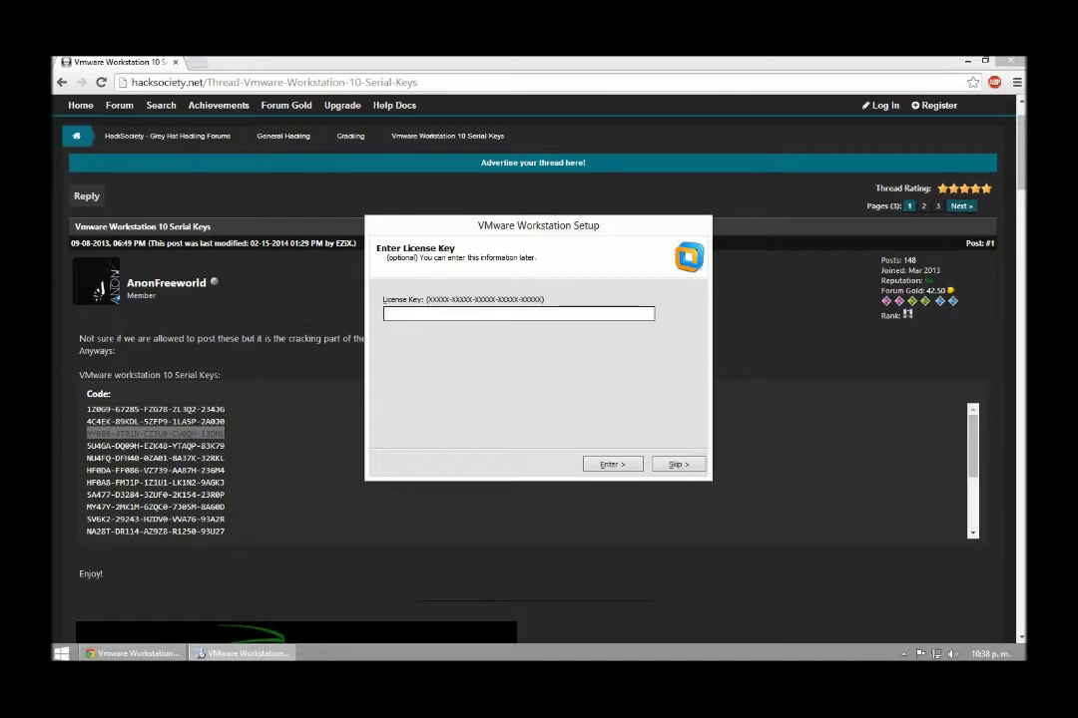
Paste the copied licence key, finish setup, and select the installer file on the desktop
key("ctrl+v")
key("Return")
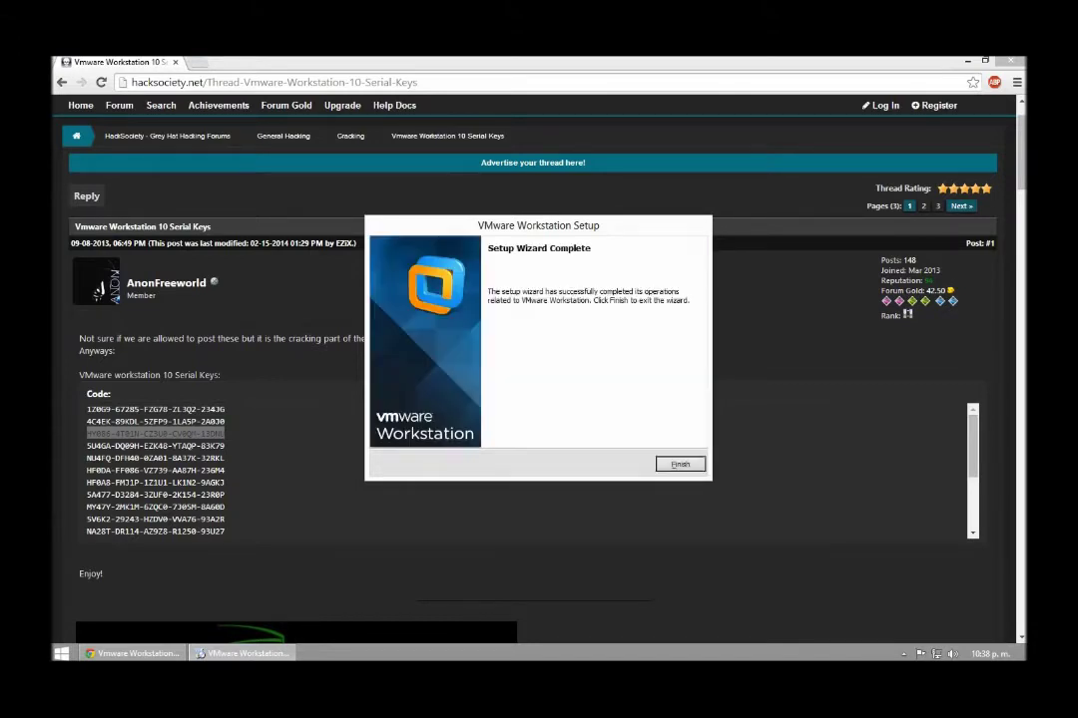
key("Return")
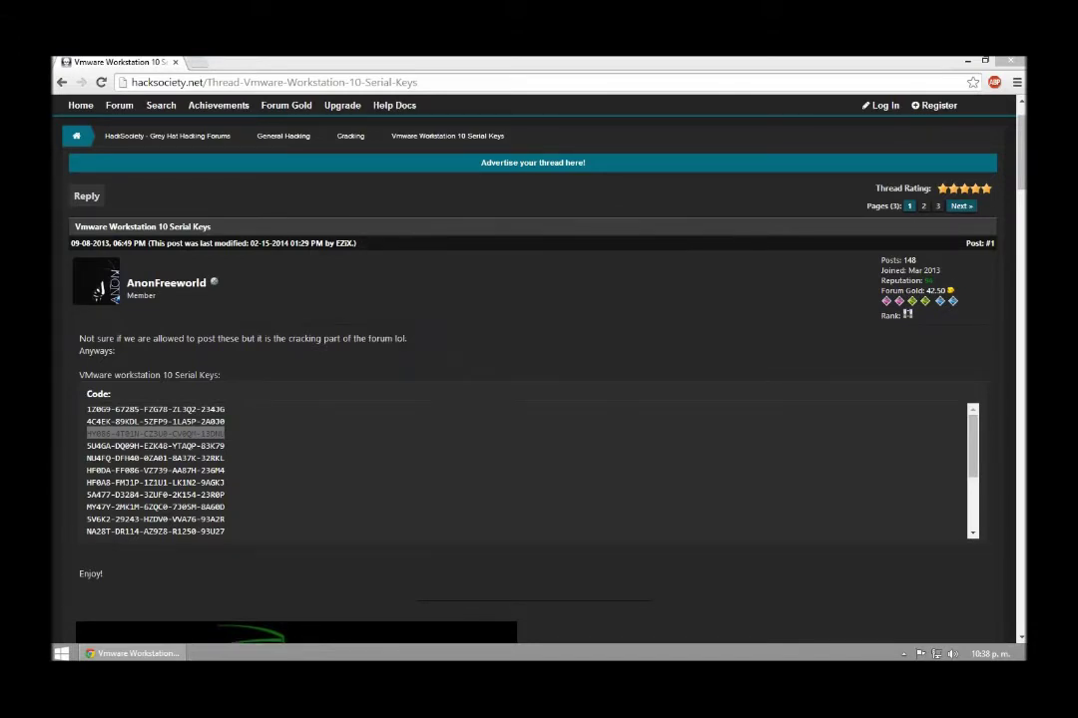
key("super+d")
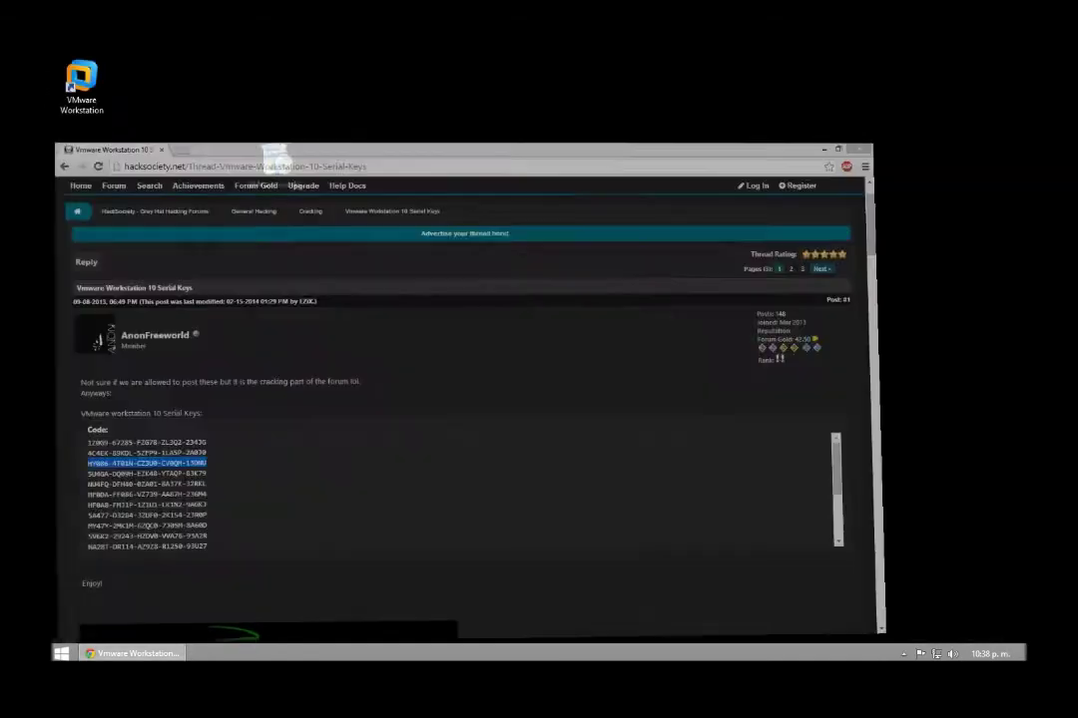
left_click(278, 165)
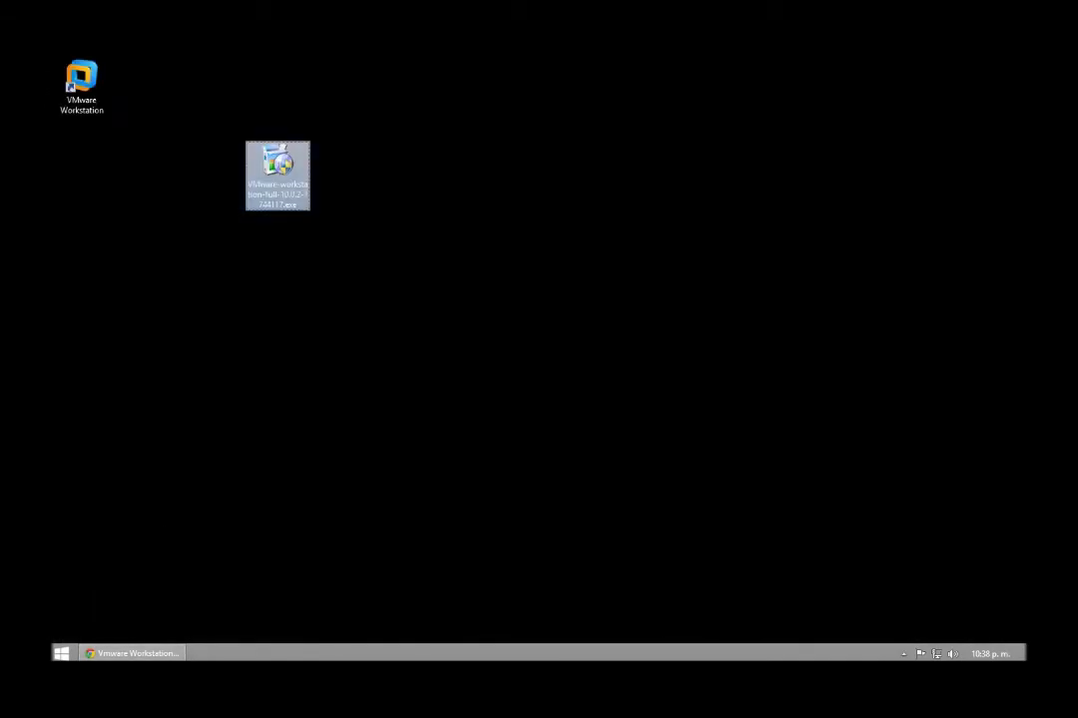
Permanently delete the Workstation installer, then launch VMware Workstation 10 from its desktop shortcut
key("Return")
key("shift+Delete")
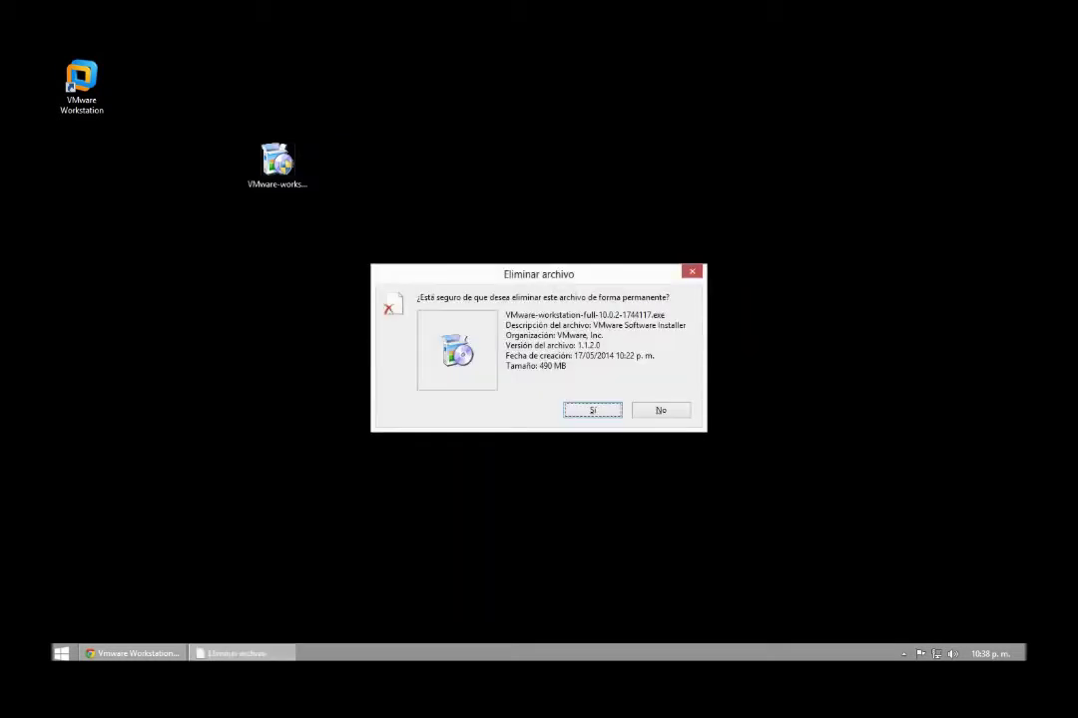
key("Return")
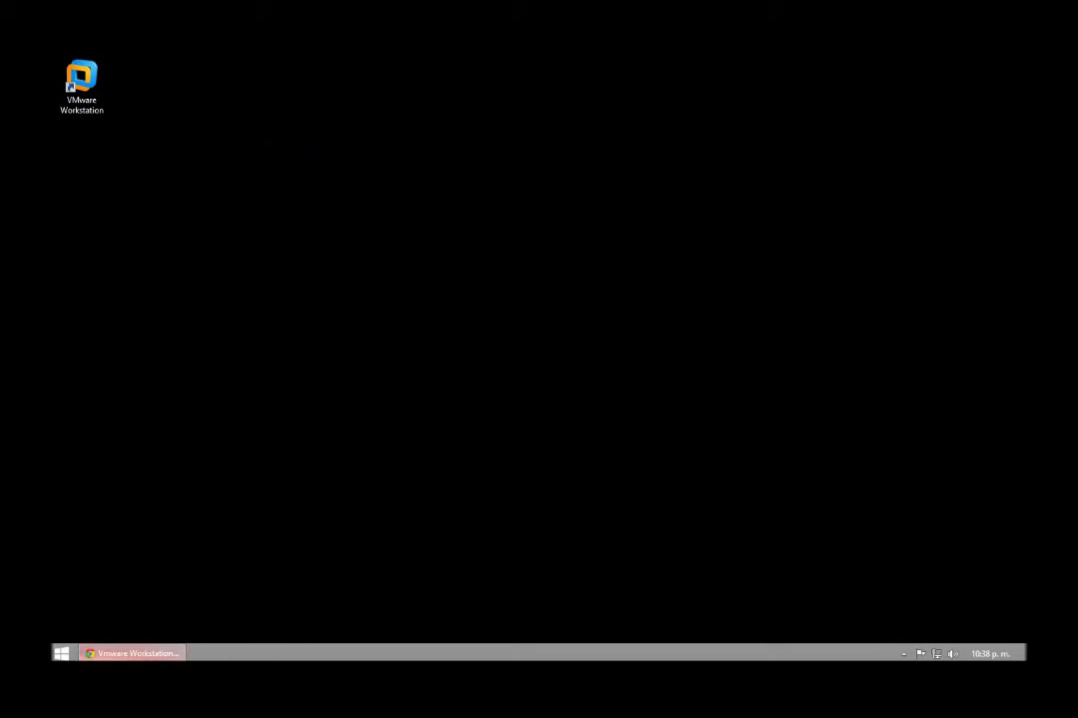
left_click_drag(83, 85, 214, 251)
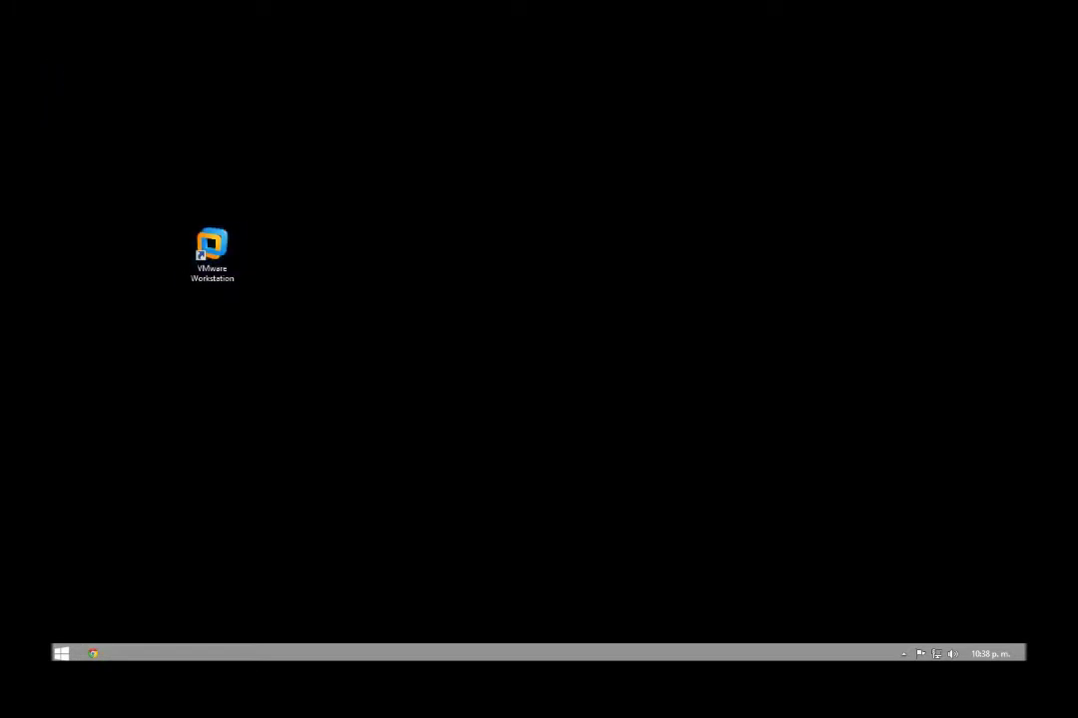
double_click(213, 252)
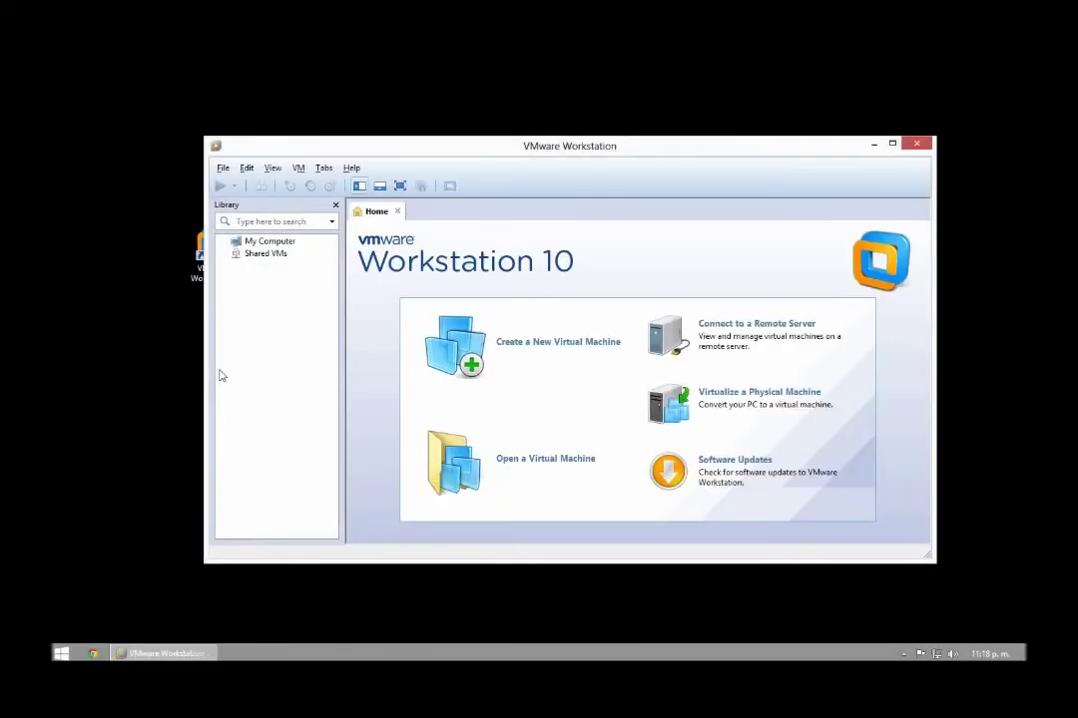
Start a custom new virtual machine with Workstation 10.0 compatibility, installing the OS later
left_click_drag(508, 155, 287, 118)
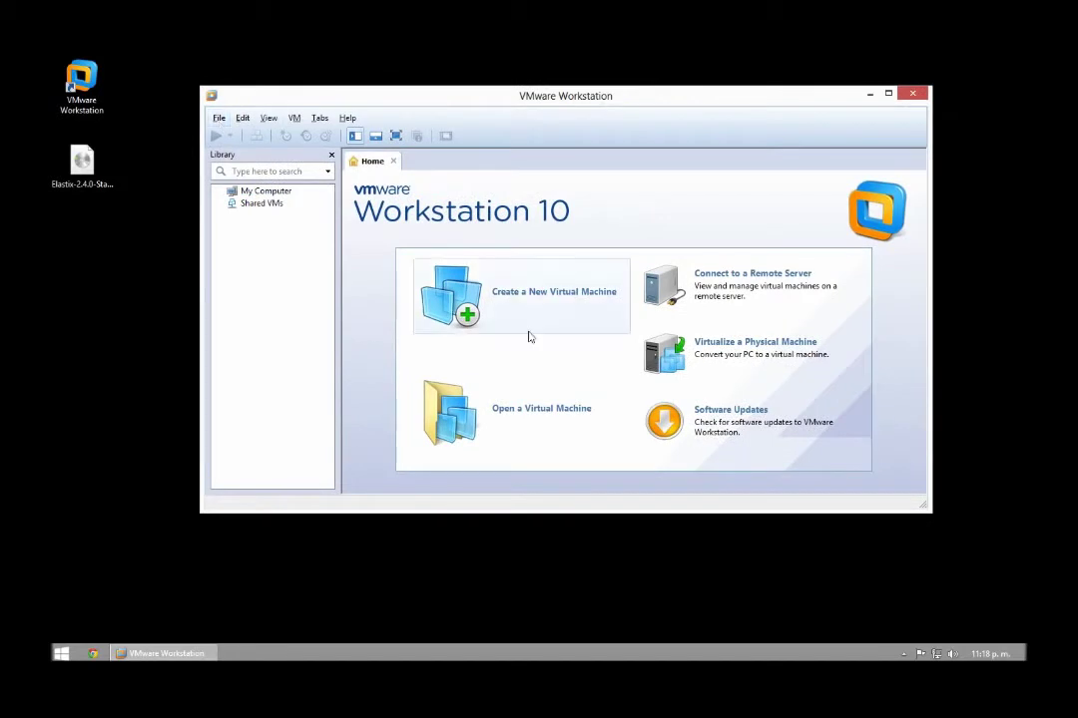
left_click(512, 299)
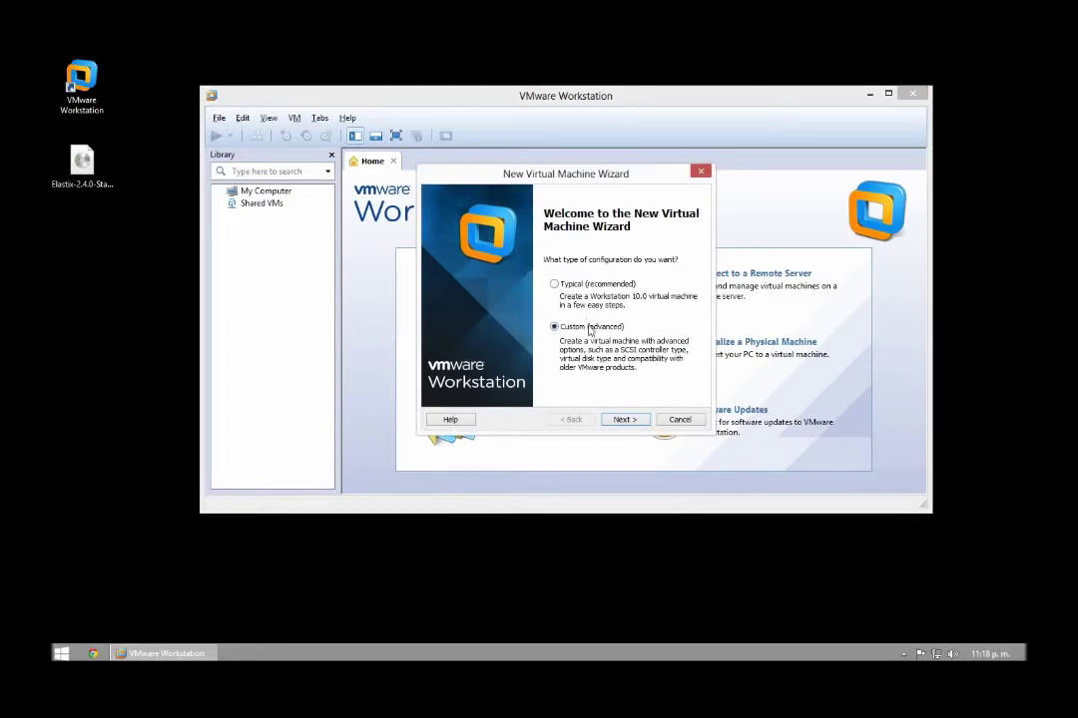
left_click(622, 420)
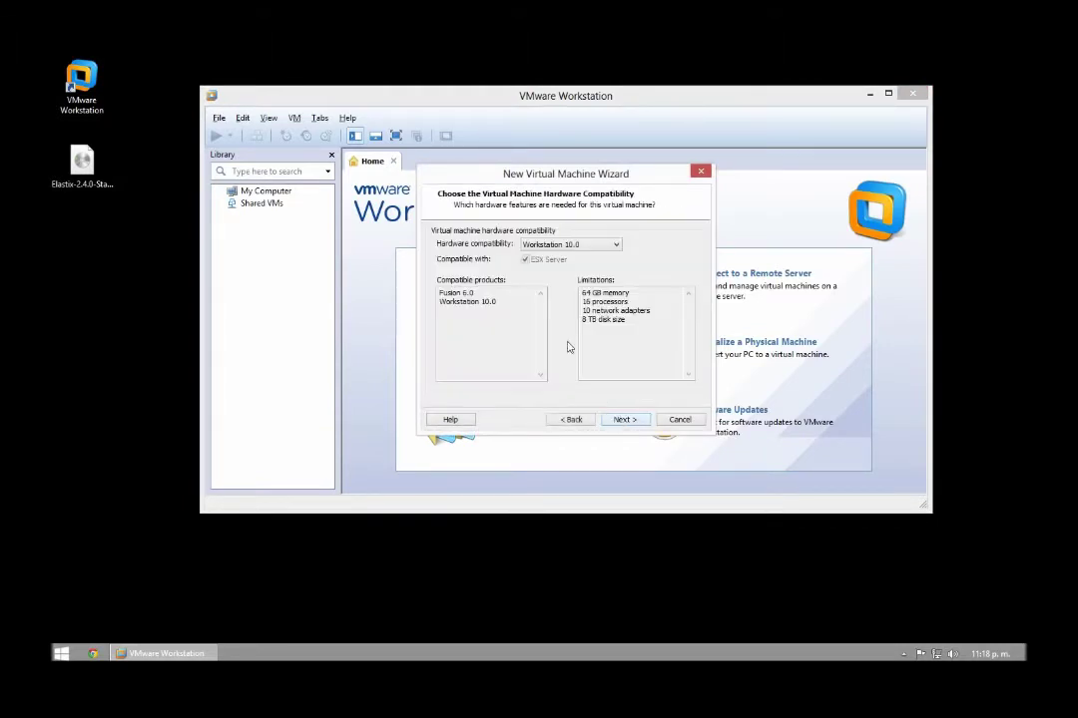
left_click(623, 420)
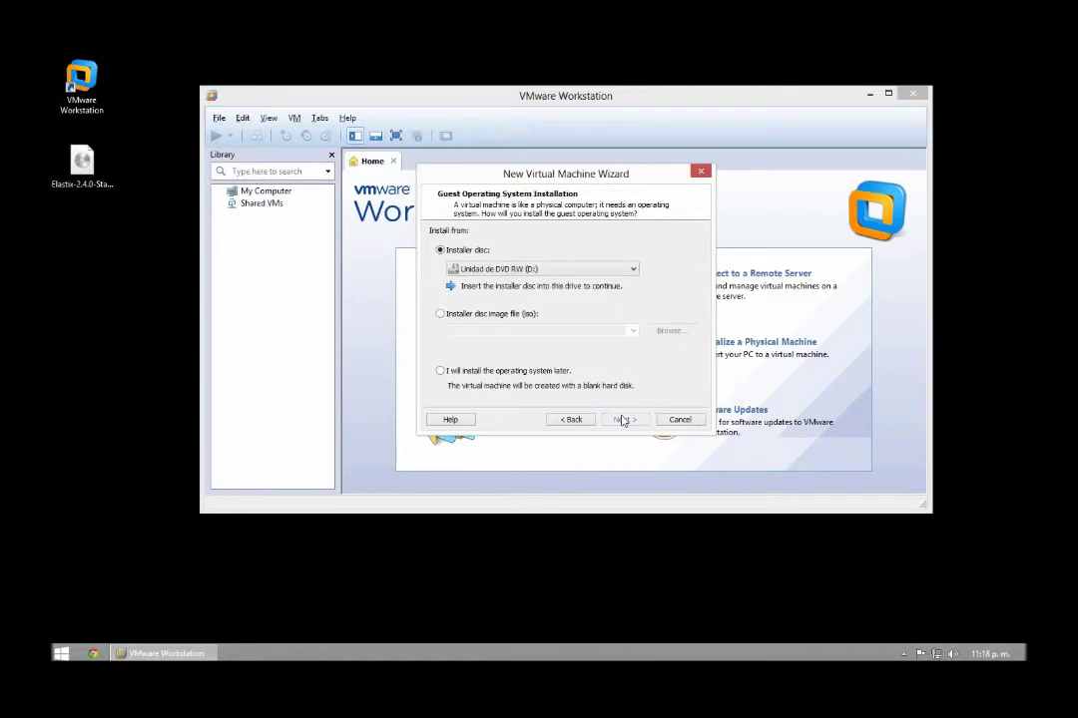
left_click(440, 370)
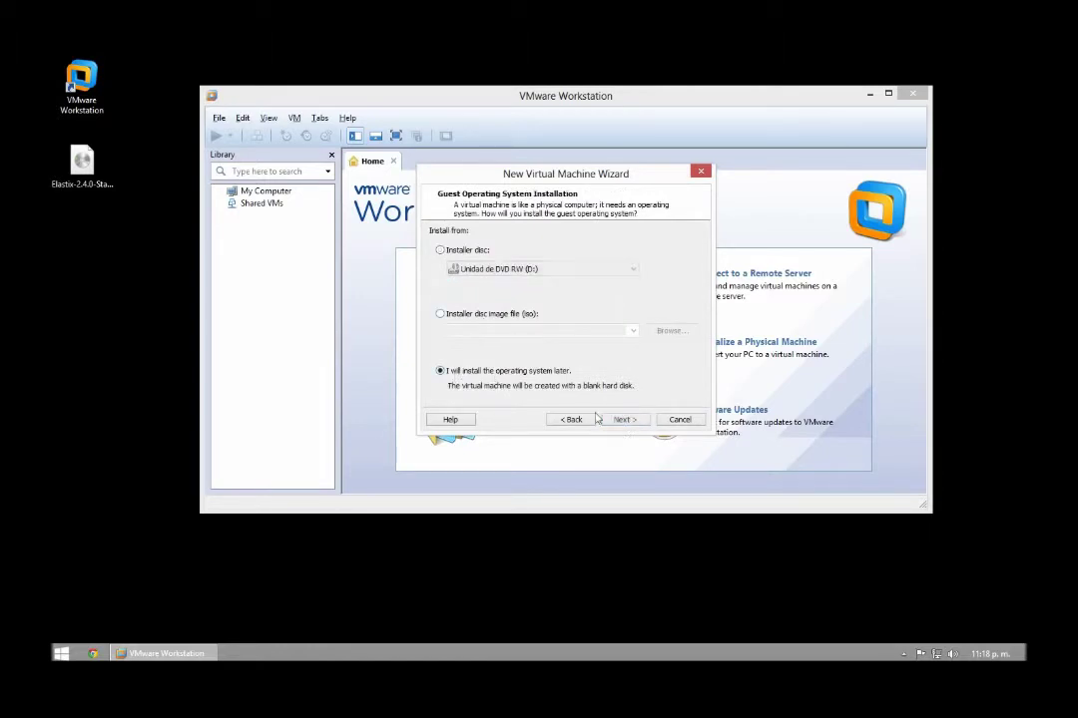
left_click(622, 420)
Set guest OS to Other/Other, name it Other, one processor, 512 MB memory
left_click(437, 301)
left_click(493, 341)
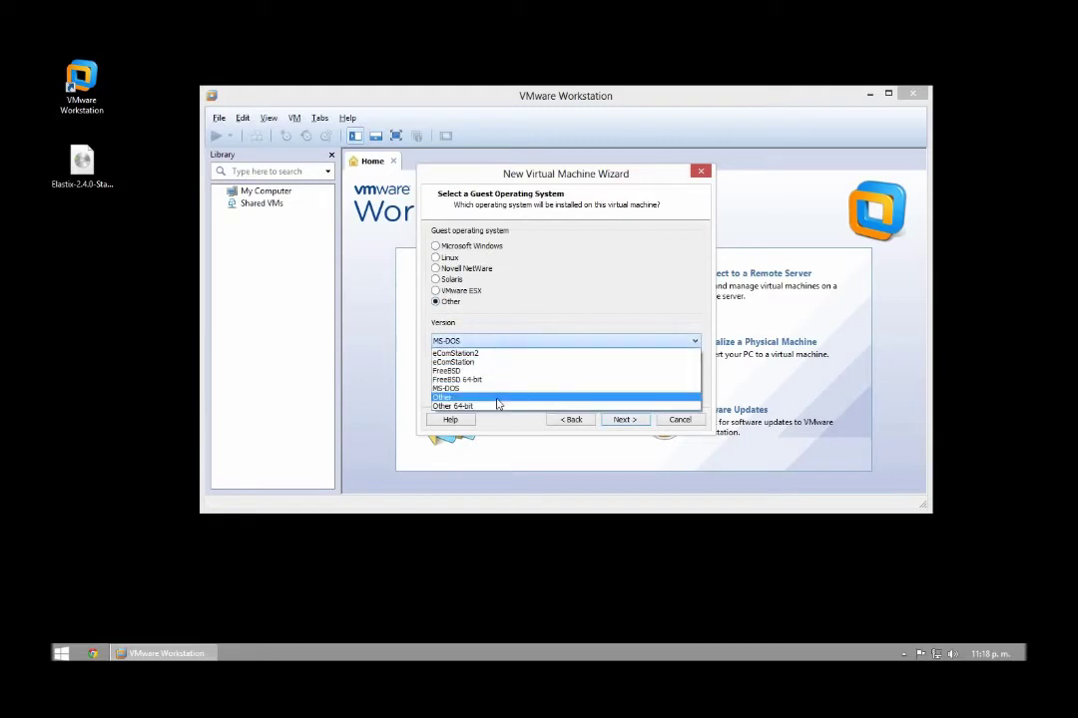
left_click(498, 398)
left_click(623, 420)
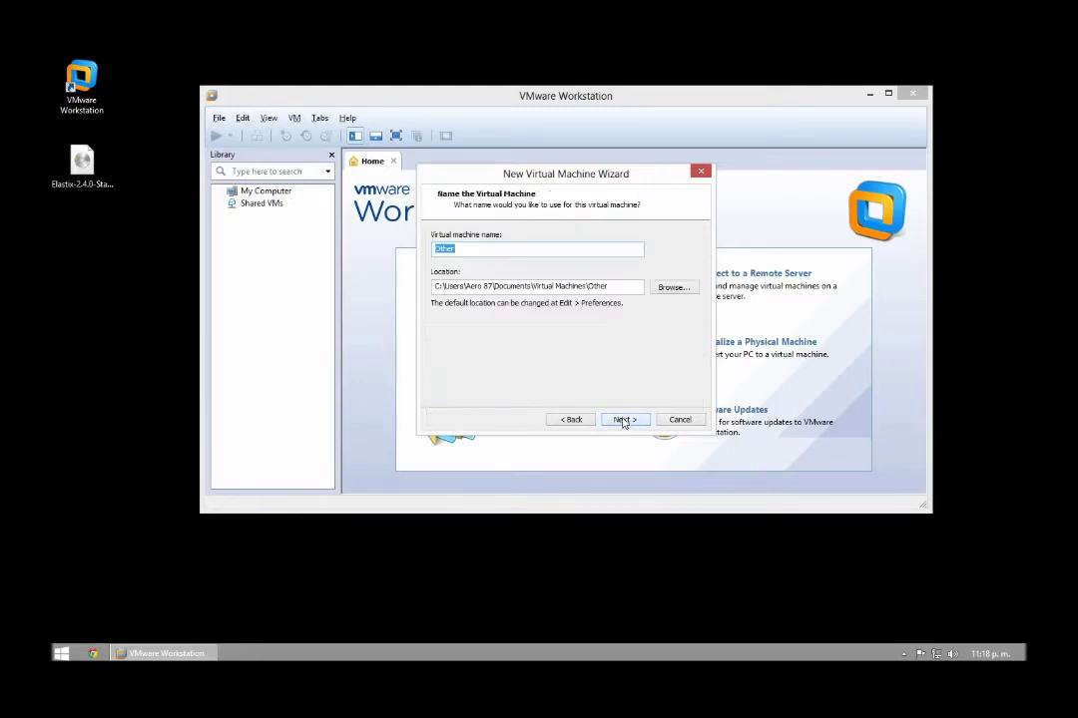
left_click(623, 420)
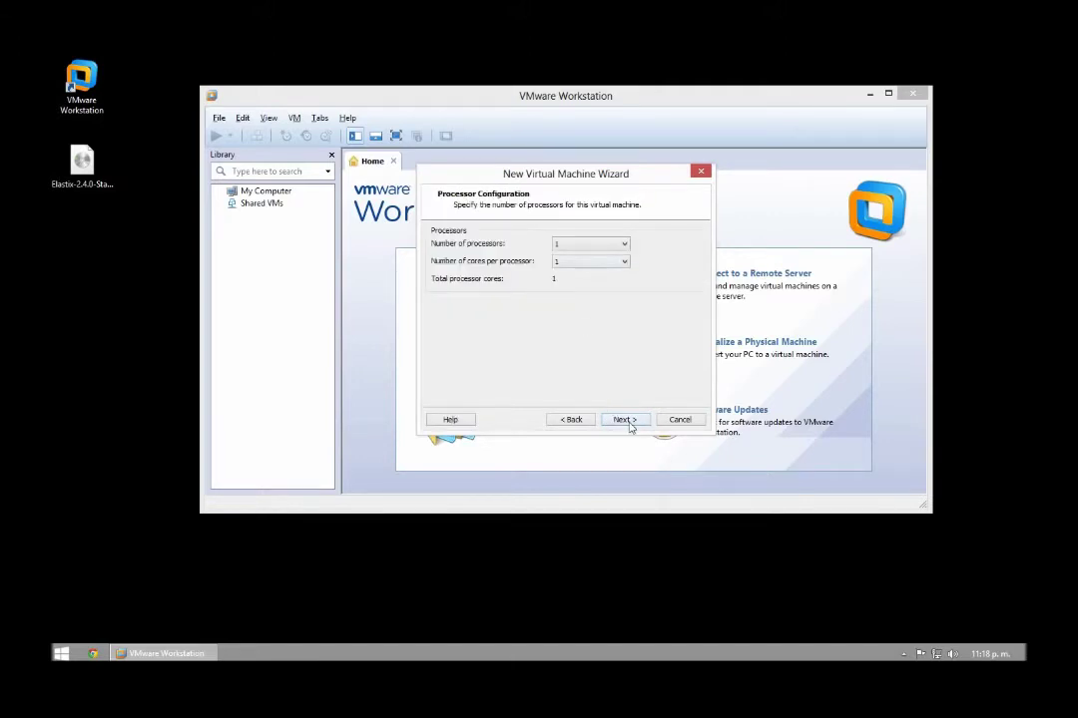
left_click(627, 421)
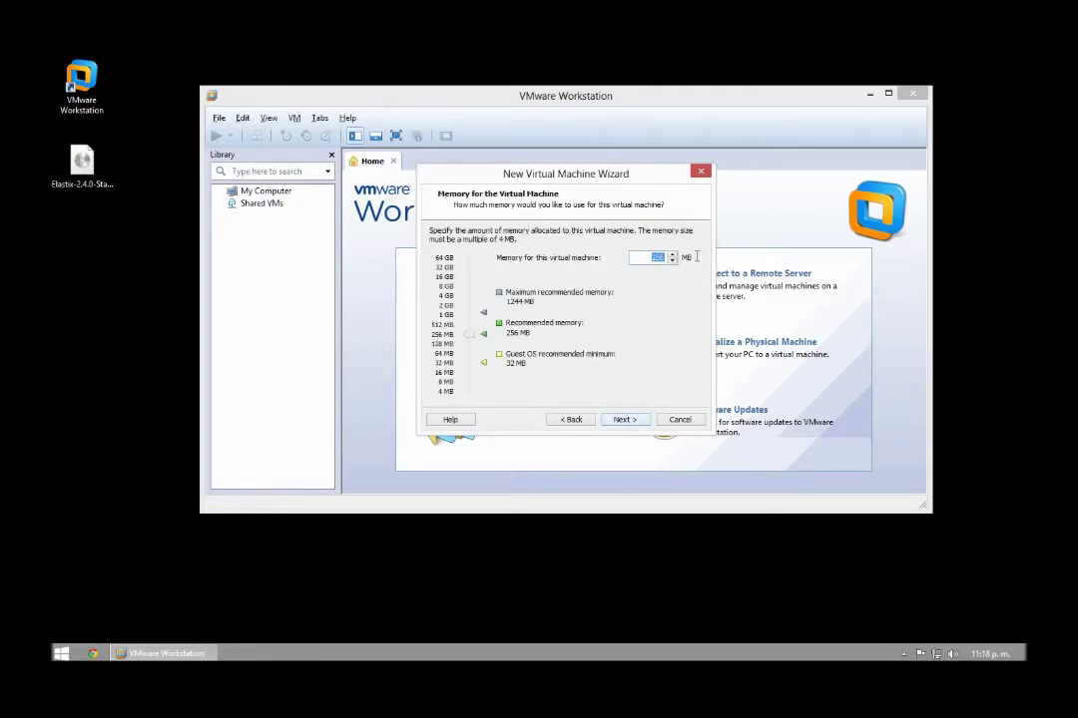
type("512")
left_click(635, 423)
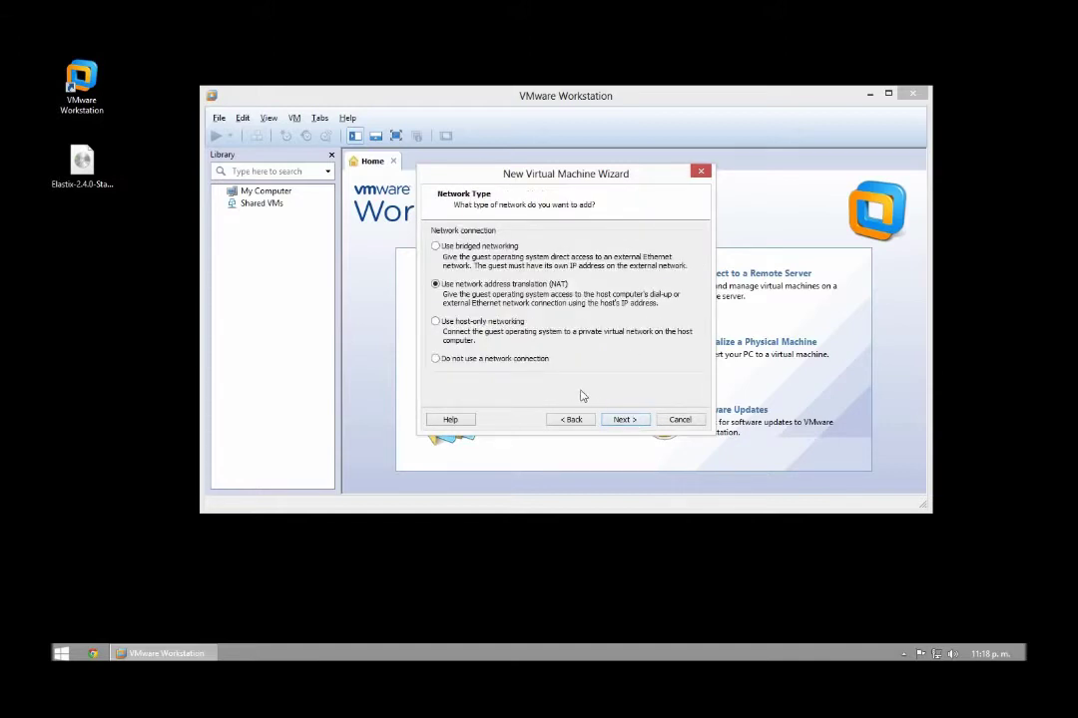
Keep NAT, BusLogic, and a new 30 GB split IDE disk Other.vmdk, then finish
left_click(621, 420)
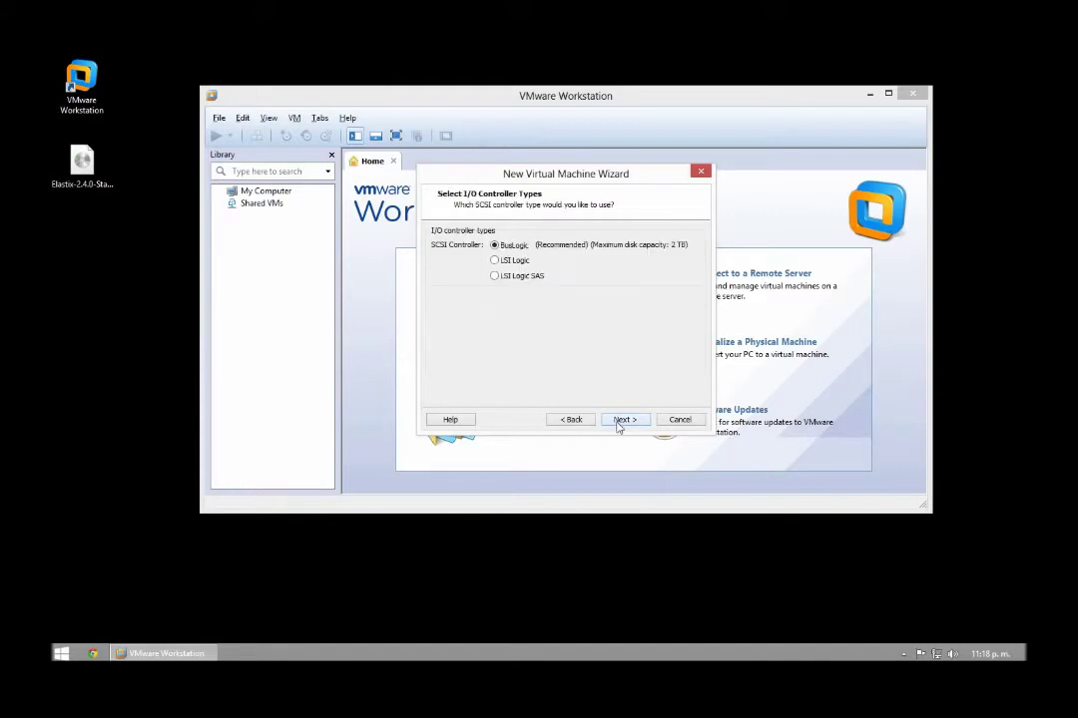
left_click(624, 421)
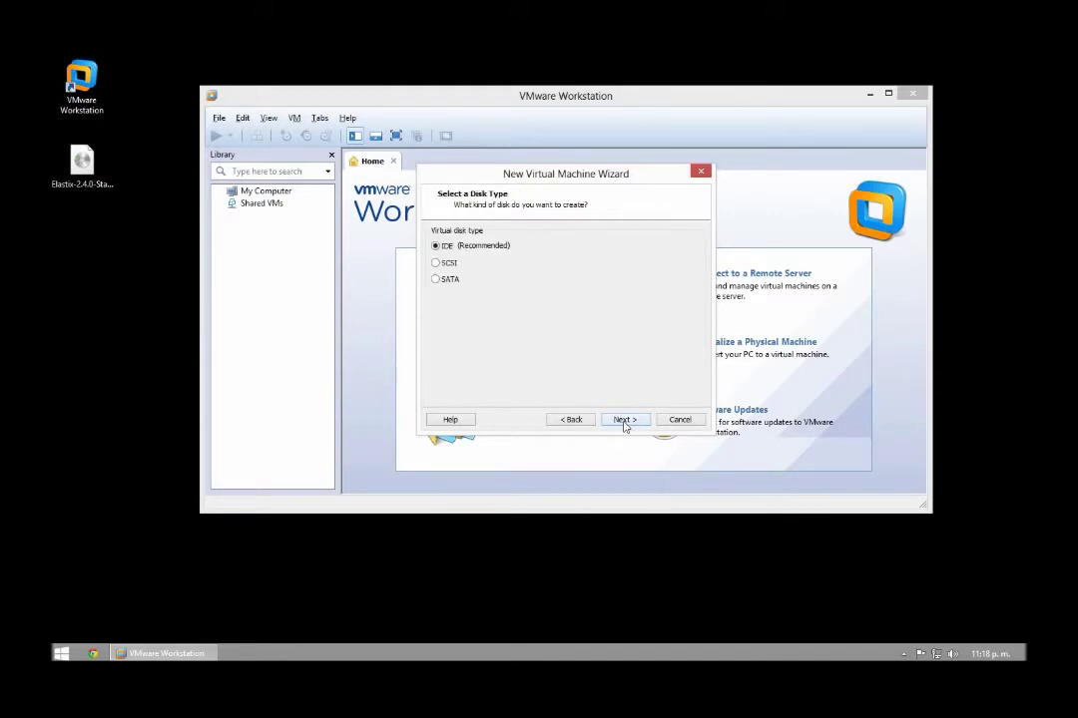
left_click(624, 420)
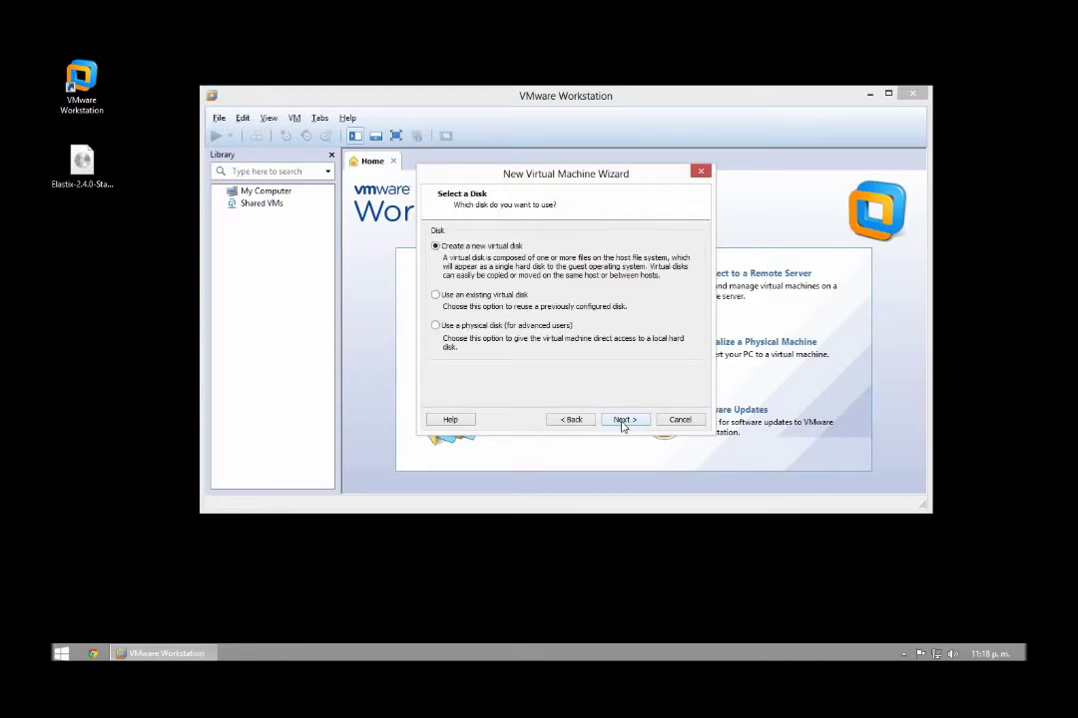
left_click(623, 421)
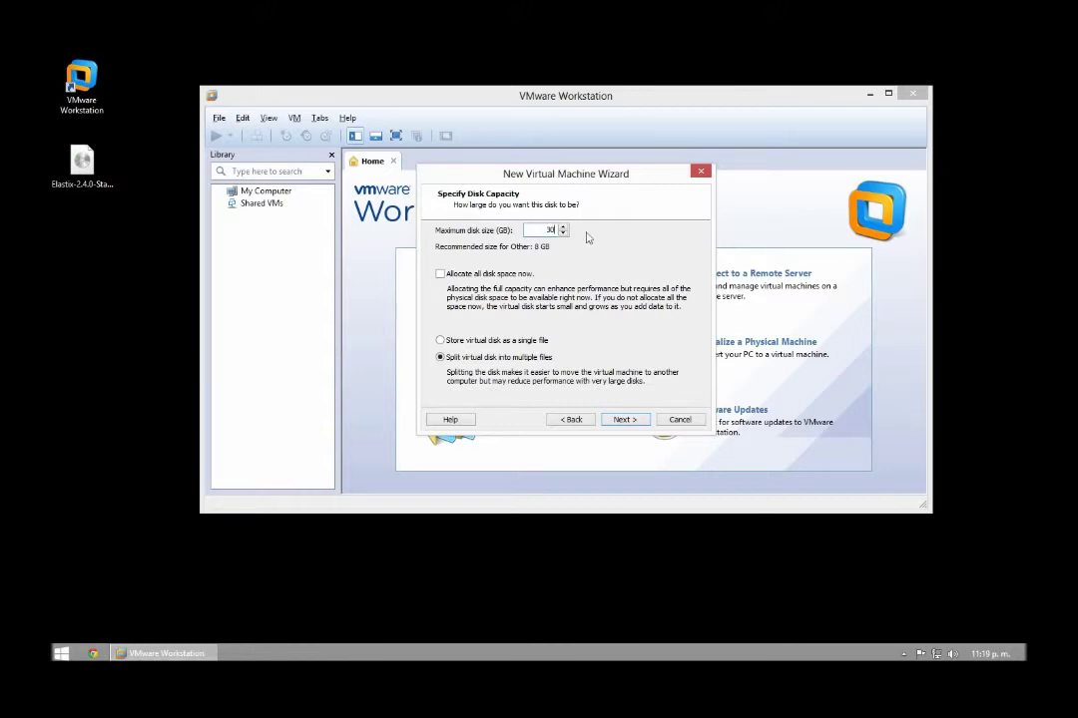
left_click(625, 420)
left_click(619, 423)
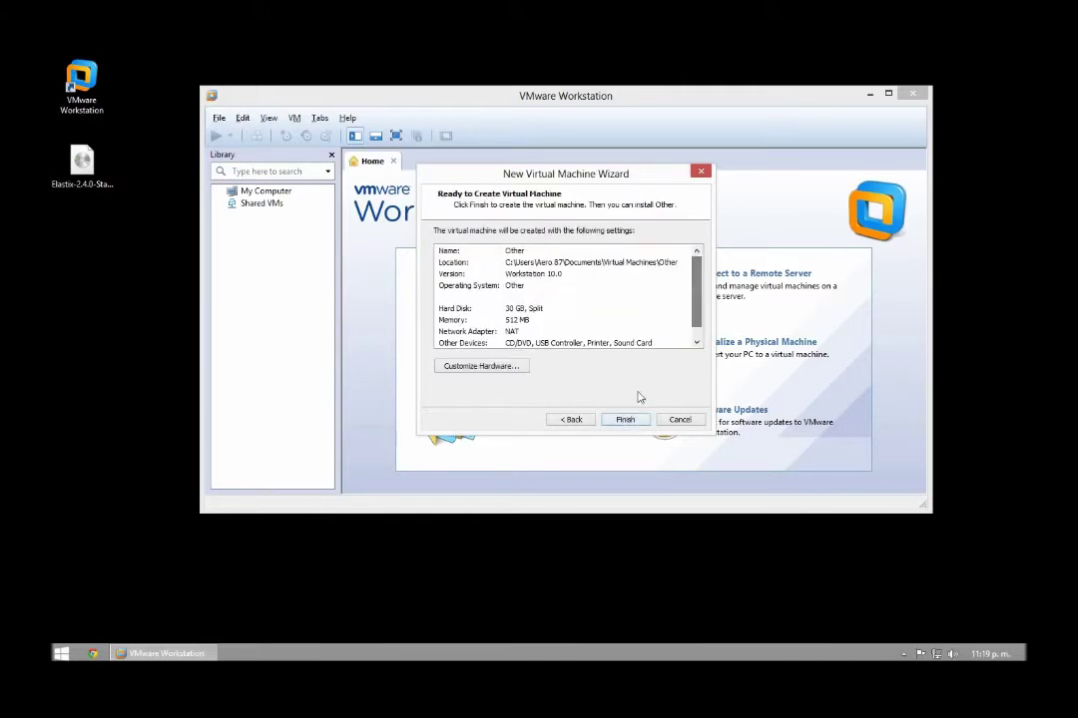
left_click(630, 421)
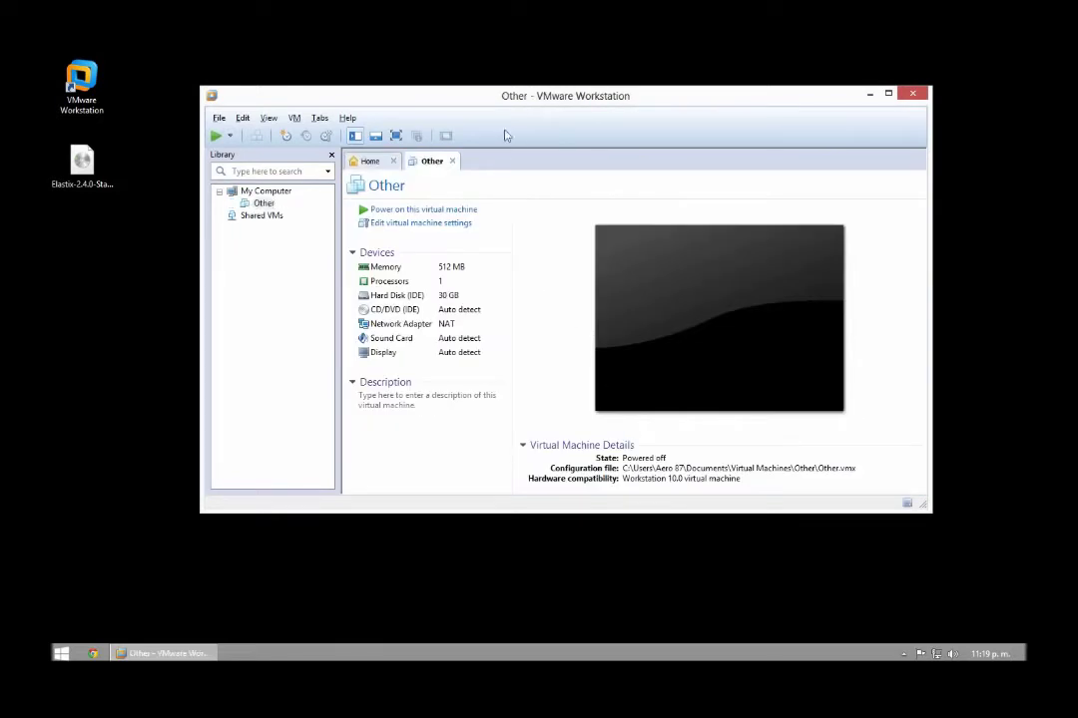
Point the CD/DVD (IDE) drive at Elastix-2.4.0-Stable-i386-bin-04Feb2013.iso on the desktop
double_click(409, 311)
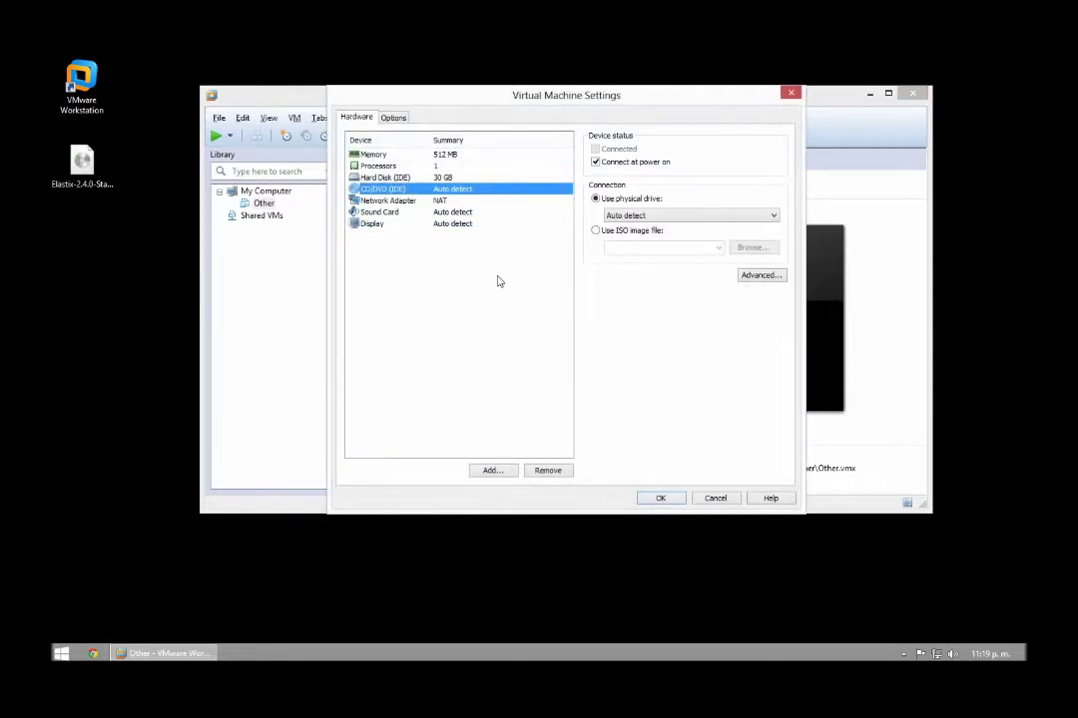
left_click(597, 232)
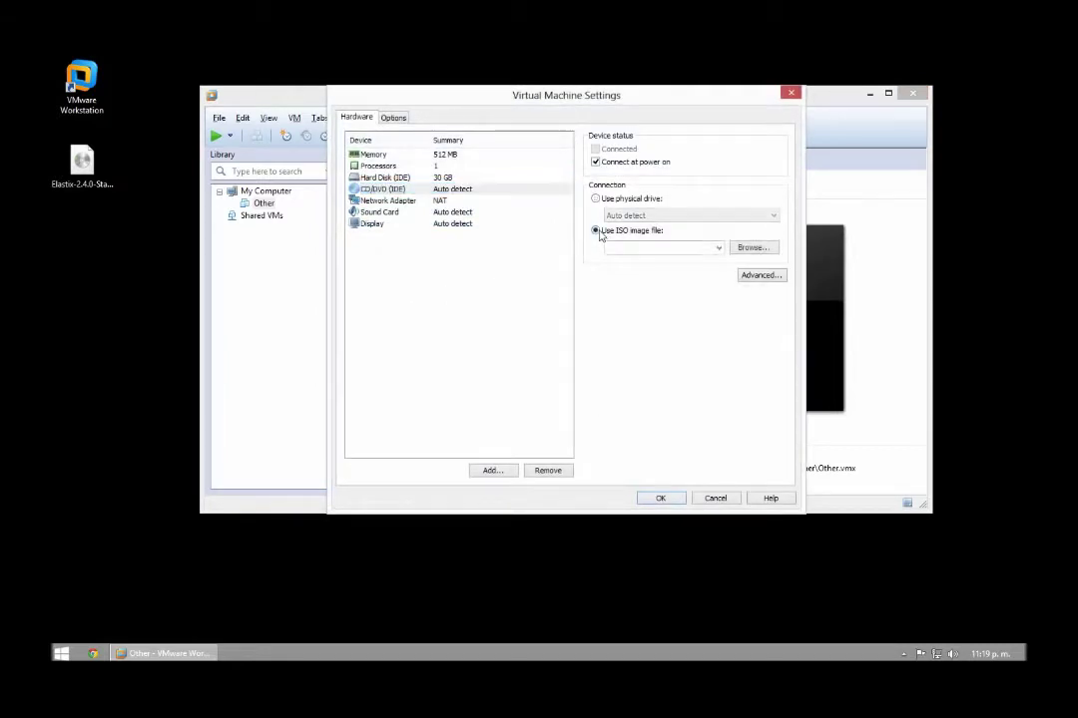
left_click(750, 250)
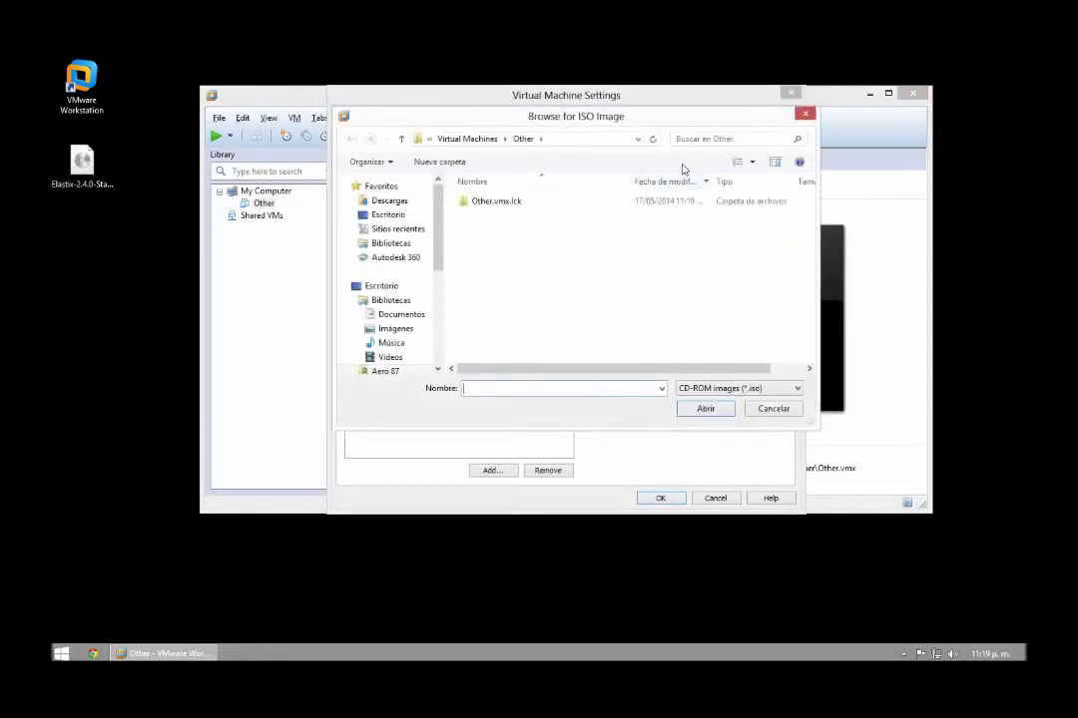
left_click_drag(630, 124, 466, 196)
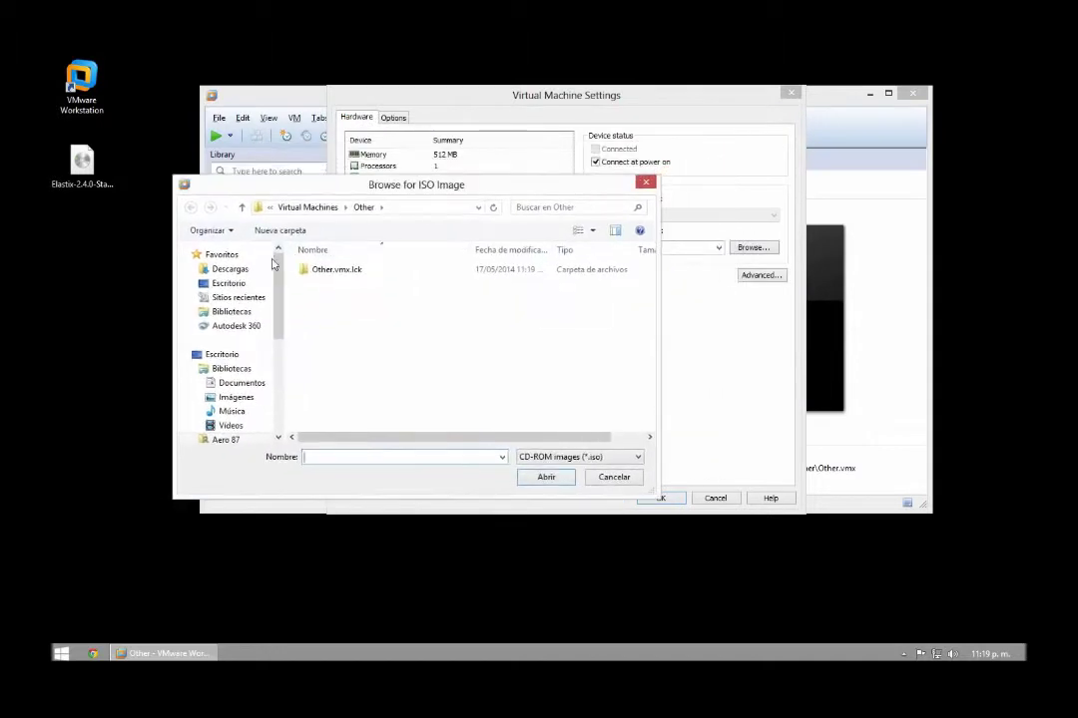
left_click(228, 284)
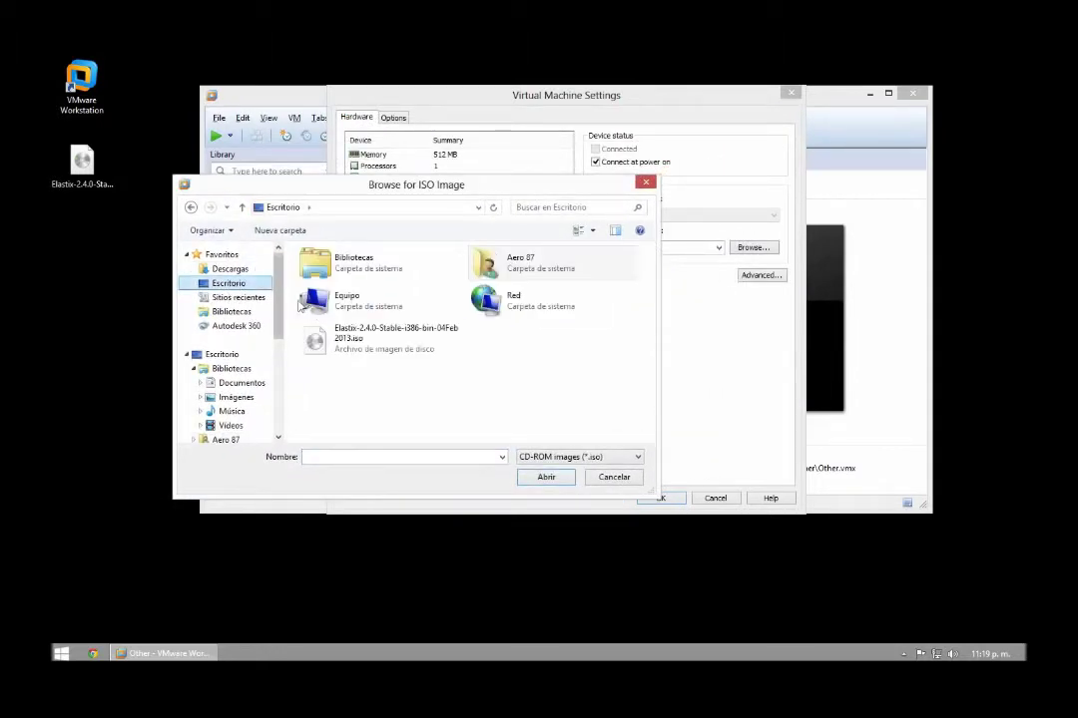
left_click(362, 339)
left_click(82, 161)
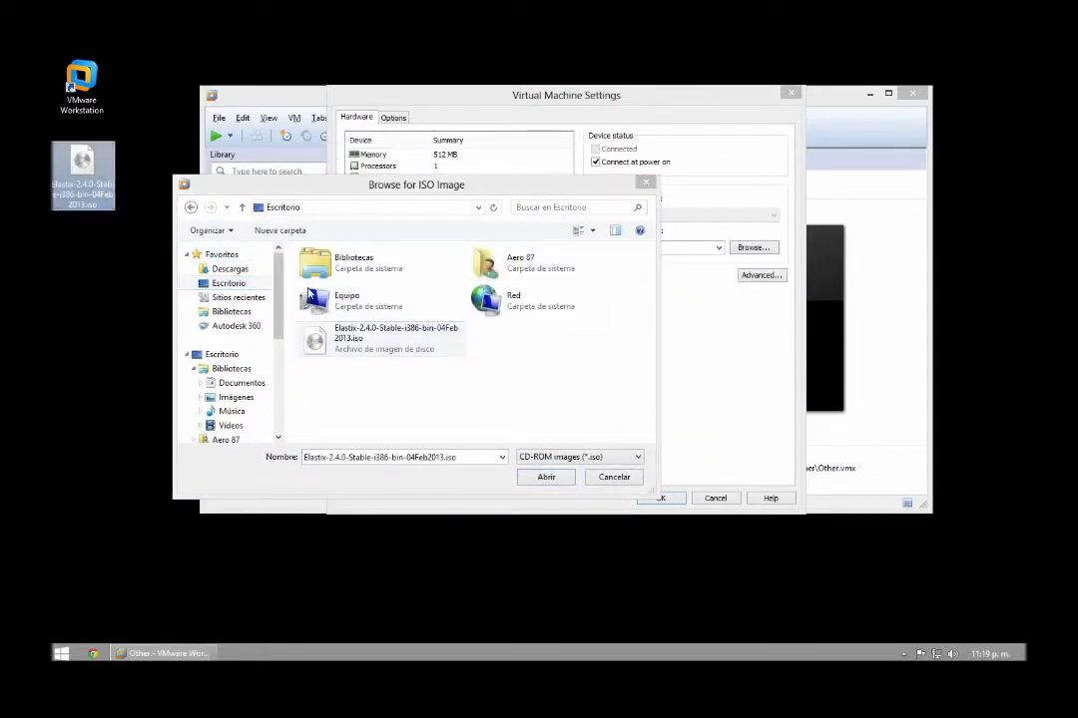
left_click(340, 342)
double_click(339, 342)
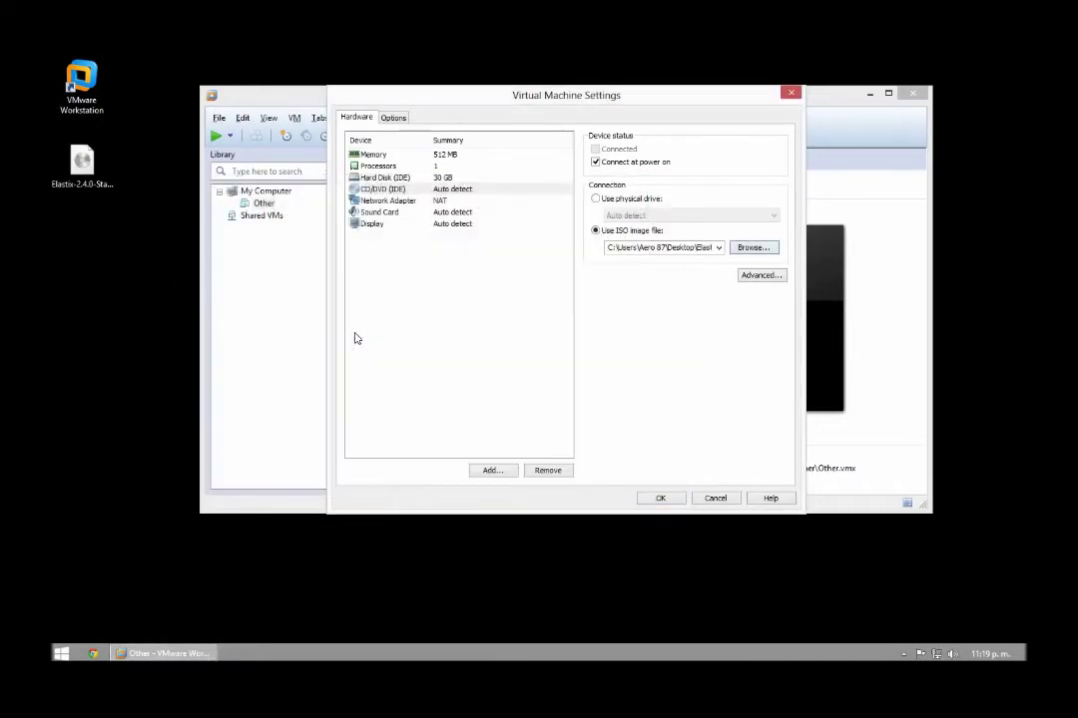
left_click(662, 500)
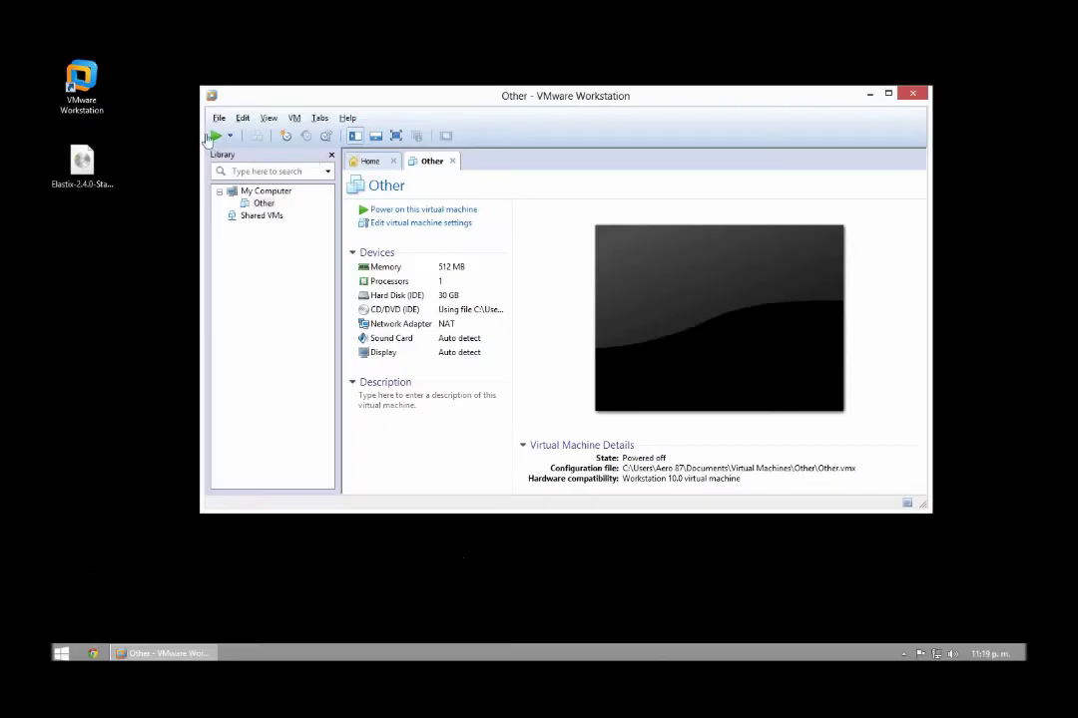
Power on the Other VM and start the graphical Elastix install from the boot prompt
left_click(216, 137)
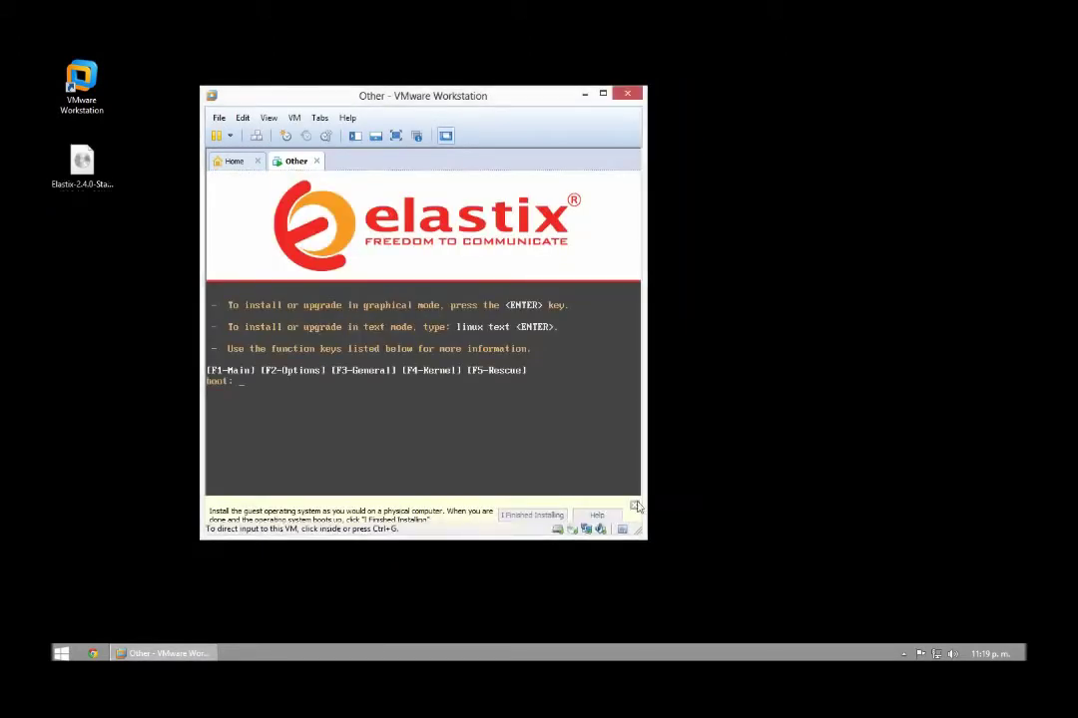
left_click(634, 506)
left_click(512, 428)
key("Return")
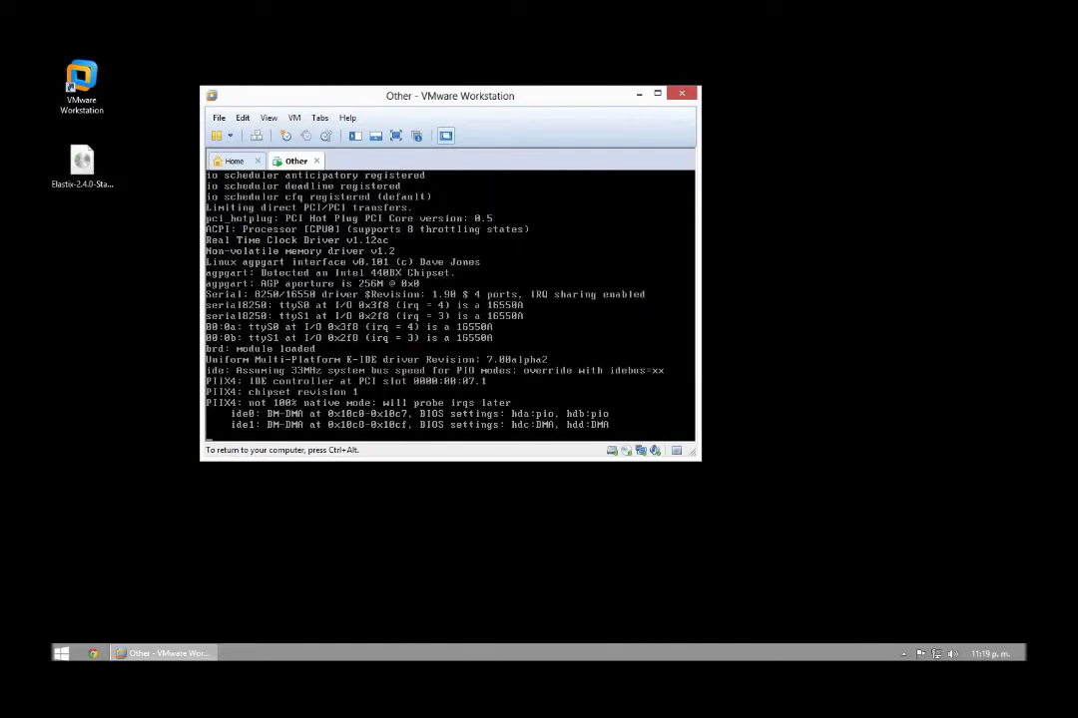
key("ctrl+alt")
left_click_drag(504, 105, 582, 160)
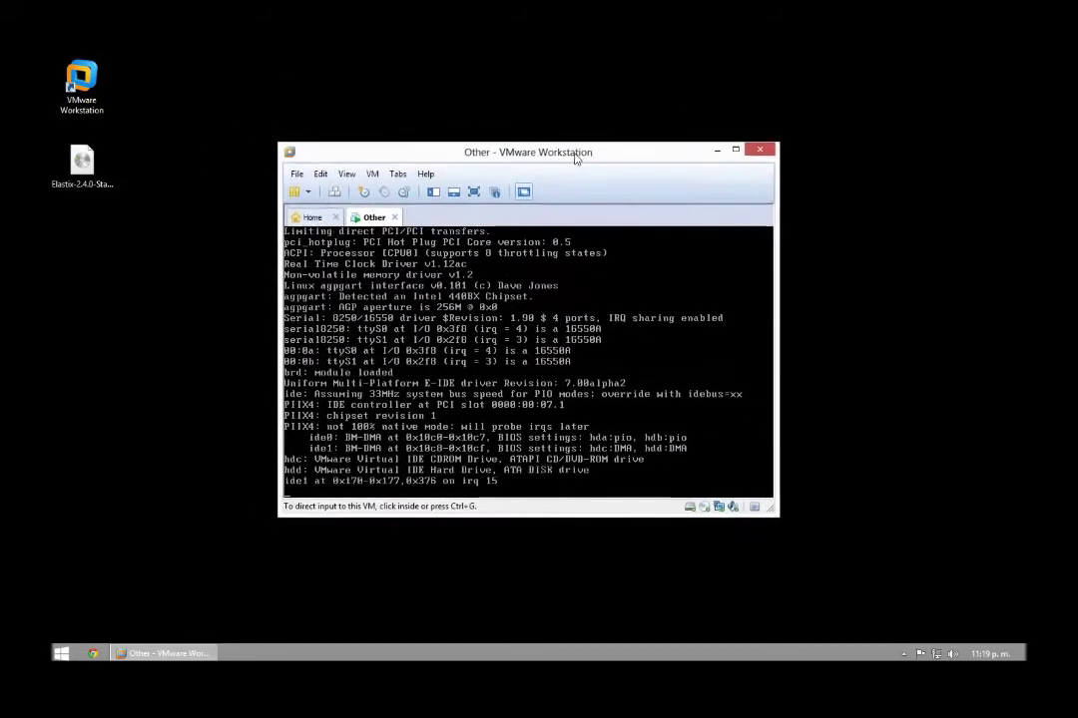
left_click(554, 330)
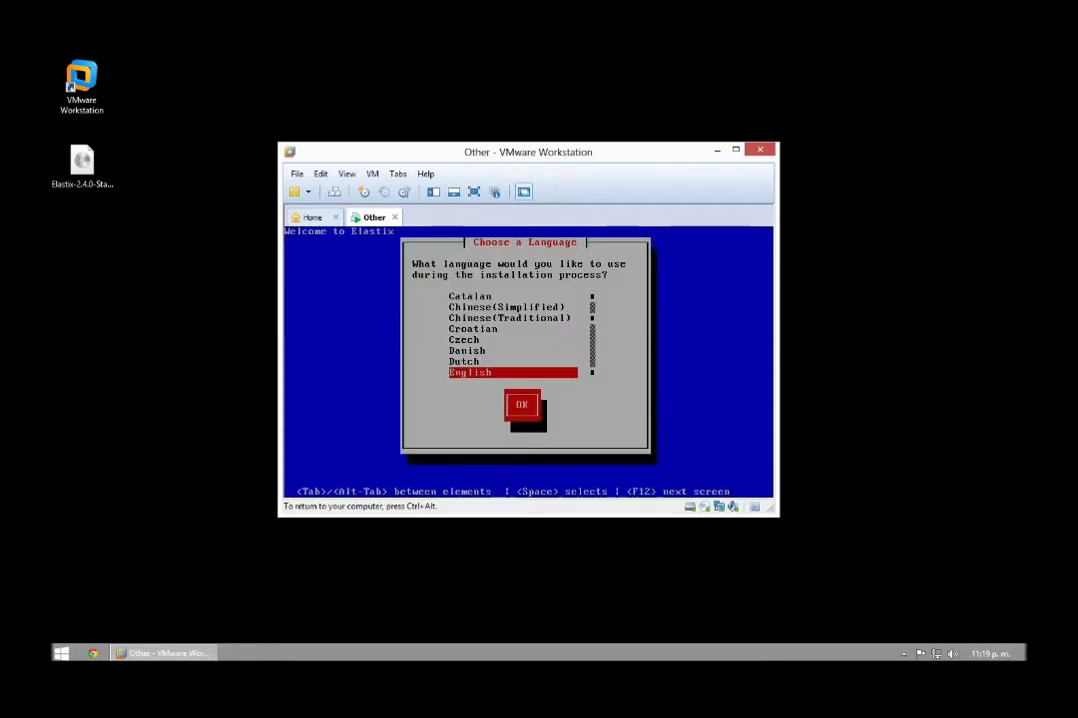
Choose Spanish as the installer language and agree to initialize the virtual disk
key("Down")
key("Down")
key("Down")
key("Down")
key("Down")
key("Down")
key("Down")
key("Down")
key("Down")
key("Down")
key("Down")
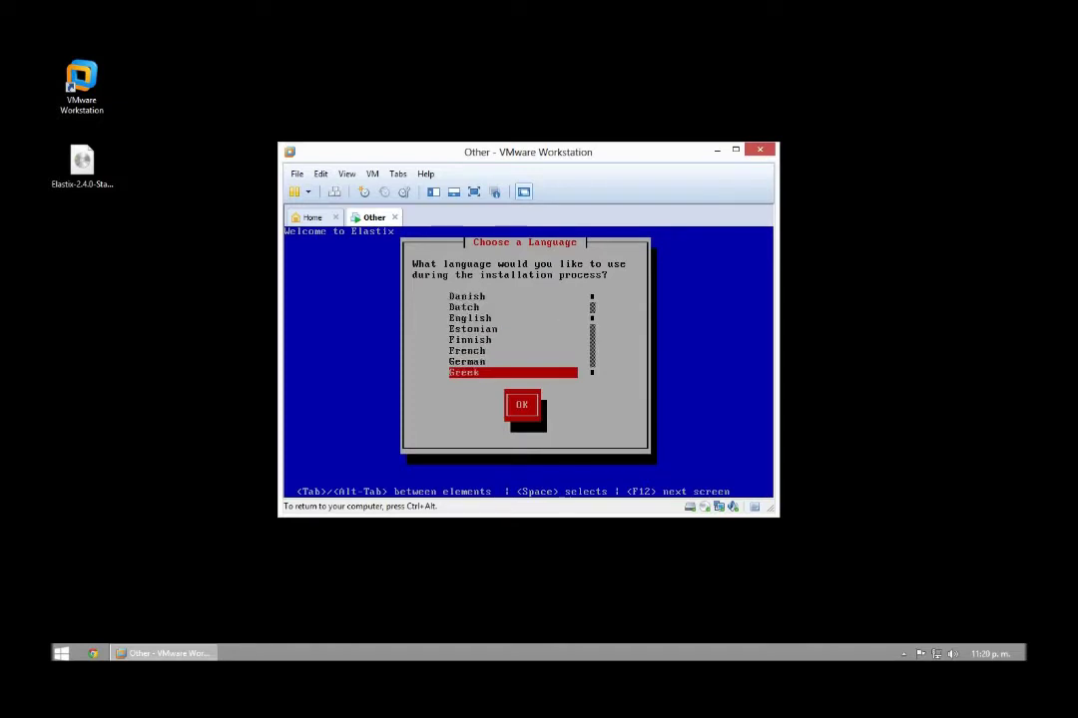
key("Down")
key("Down")
key("Down")
key("Down")
key("Down")
key("Down")
key("Down")
key("Down")
key("Down")
key("Down")
key("Down")
key("Down")
key("Down")
key("Down")
key("Down")
key("Down")
key("Down")
key("Down")
key("Down")
key("Down")
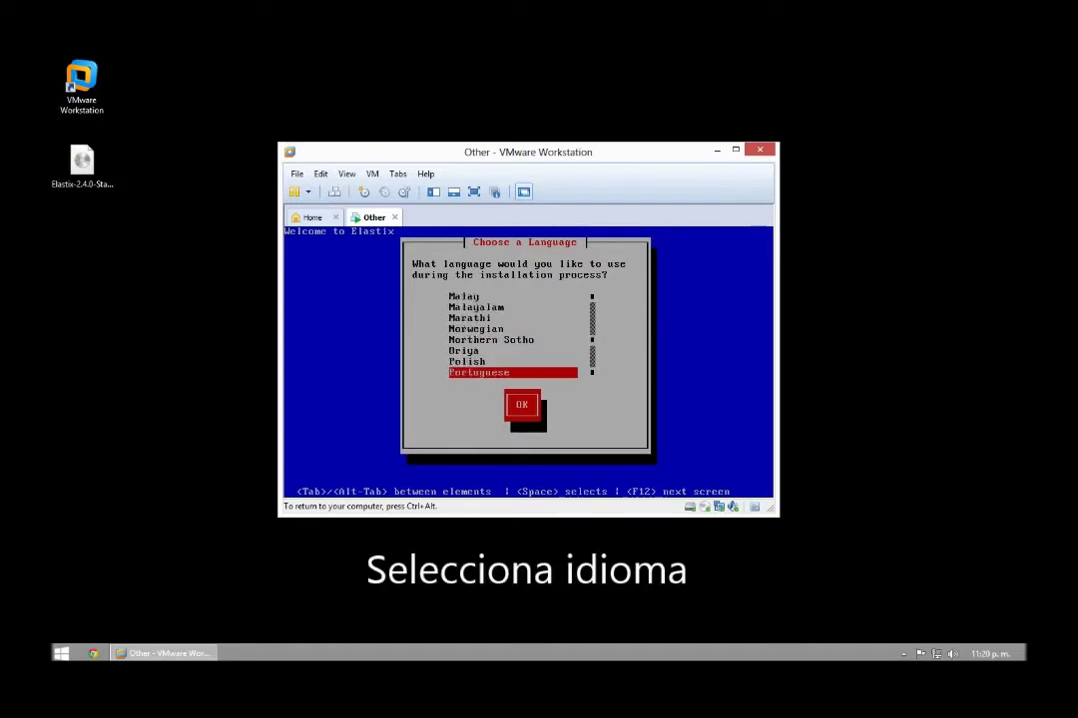
key("Up")
key("Up")
key("Up")
key("Down")
key("Up")
key("Return")
key("Return")
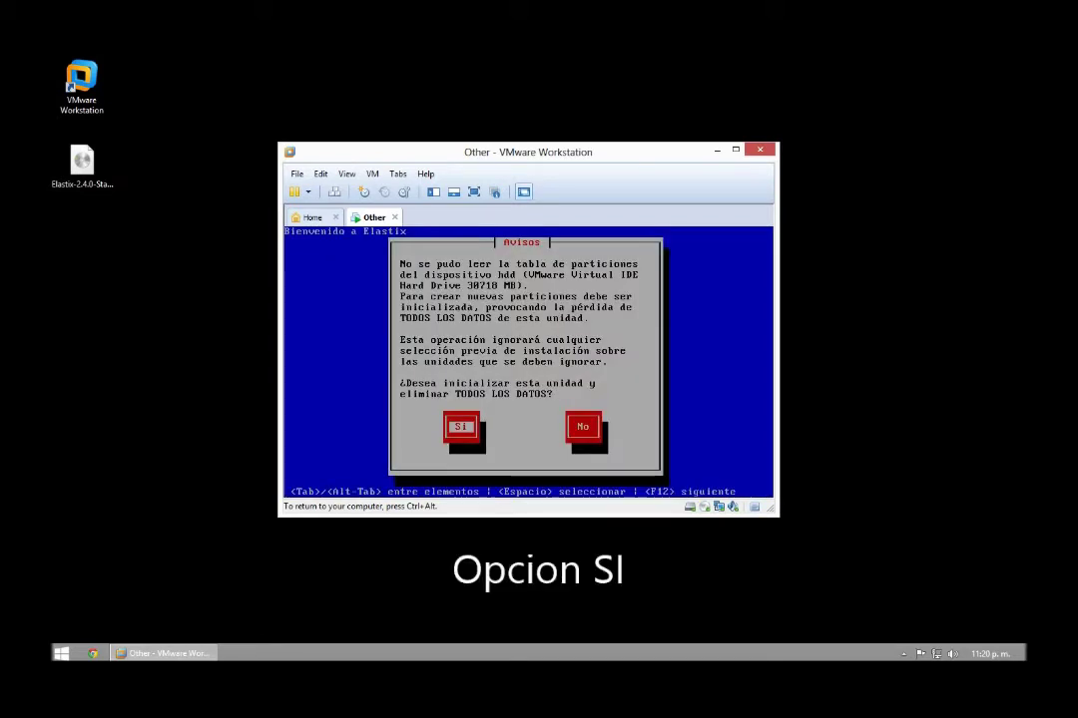
key("Return")
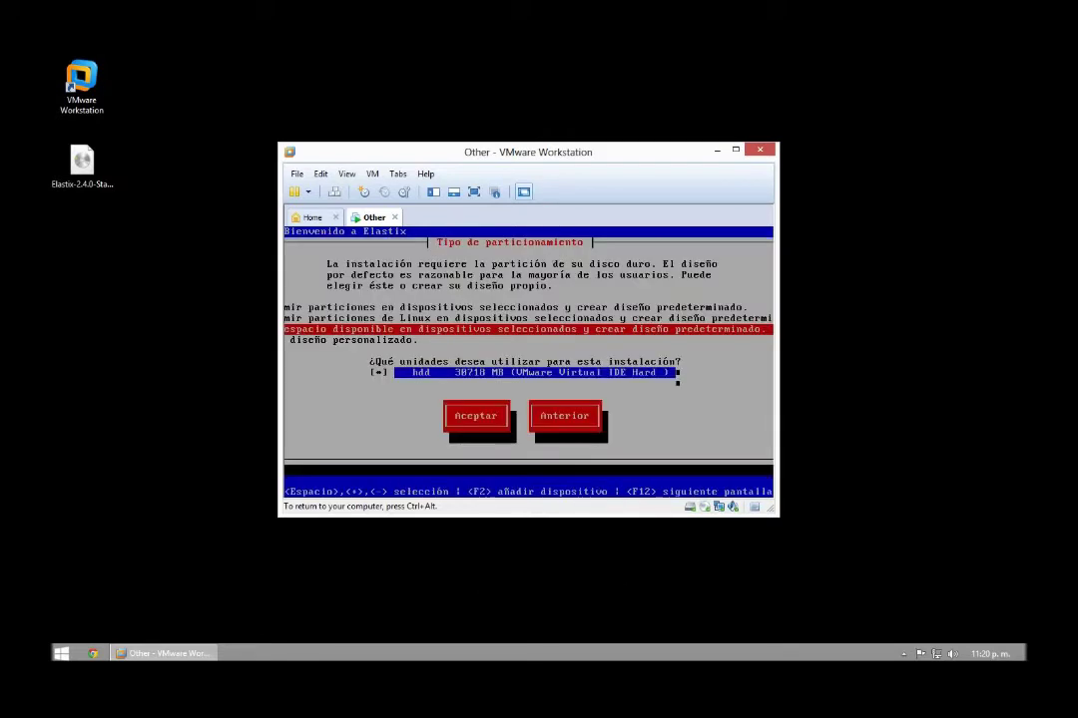
Remove all partitions with the default layout, confirm the wipe, and skip the layout review
key("Up")
key("Up")
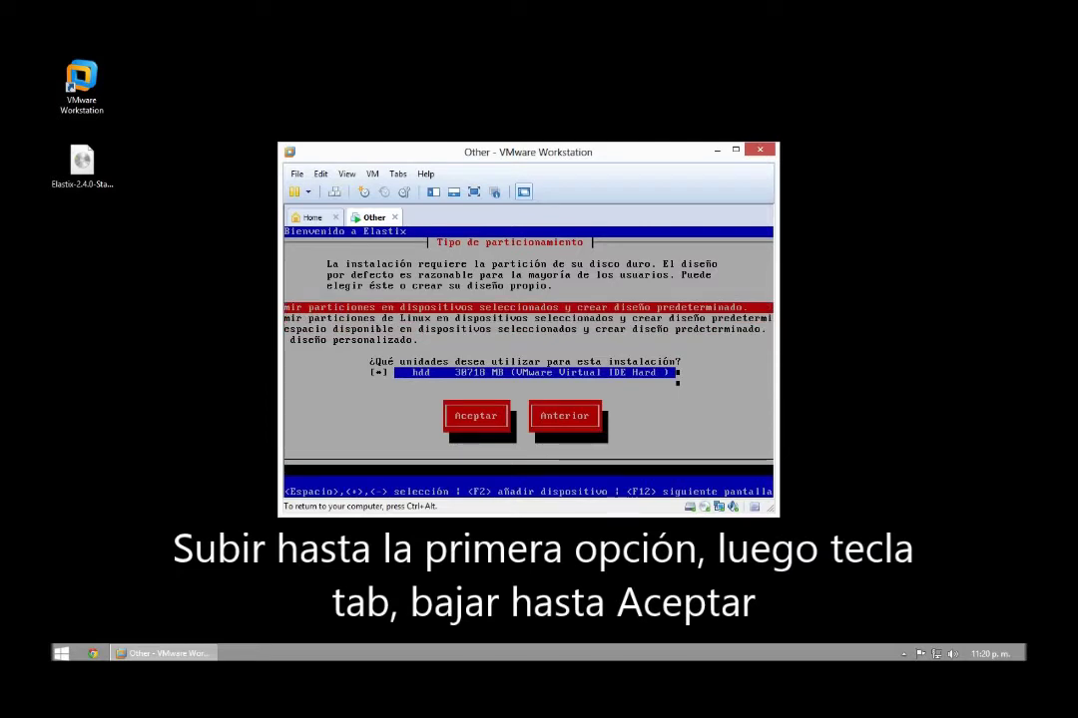
key("Tab")
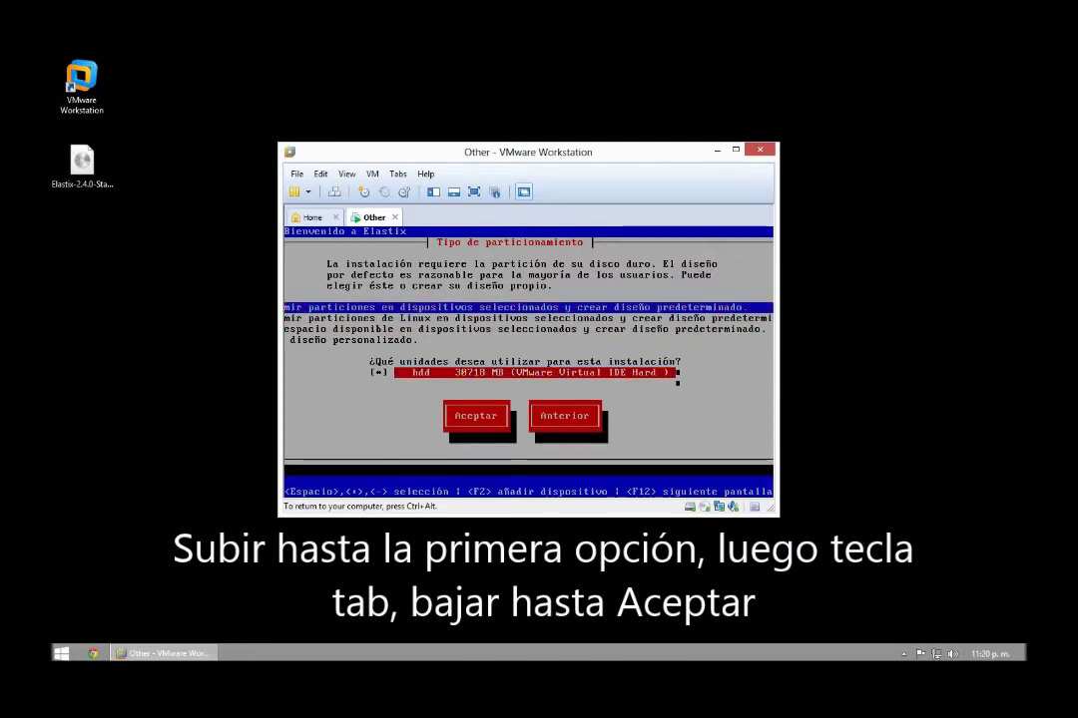
key("Tab")
key("Return")
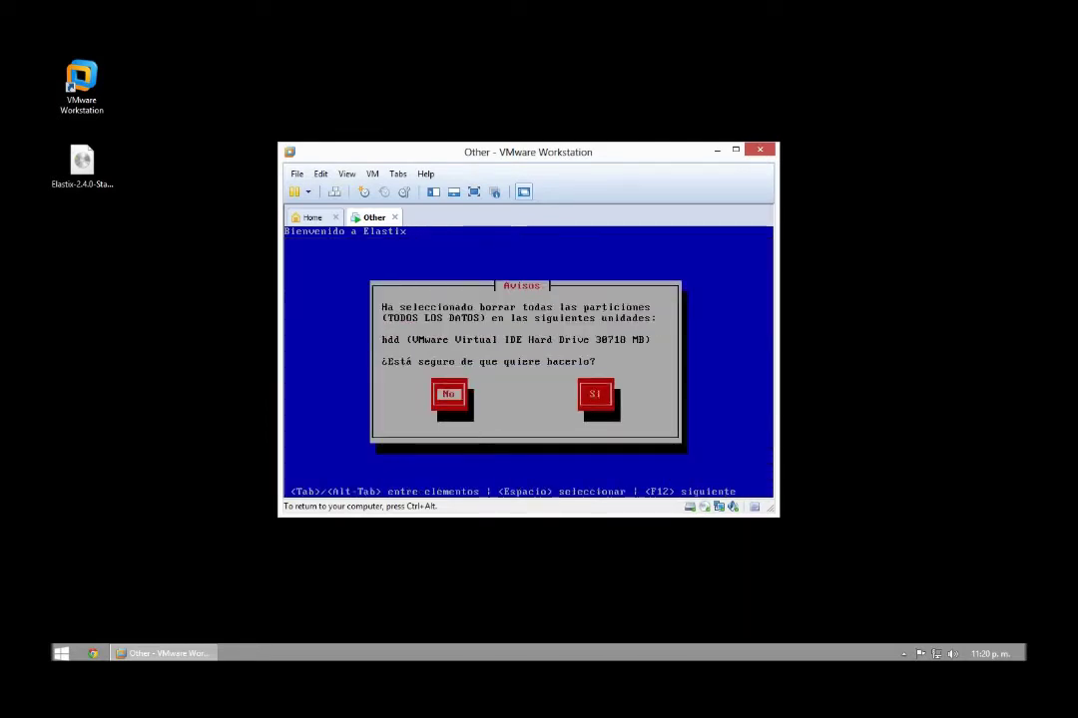
key("Tab")
key("Return")
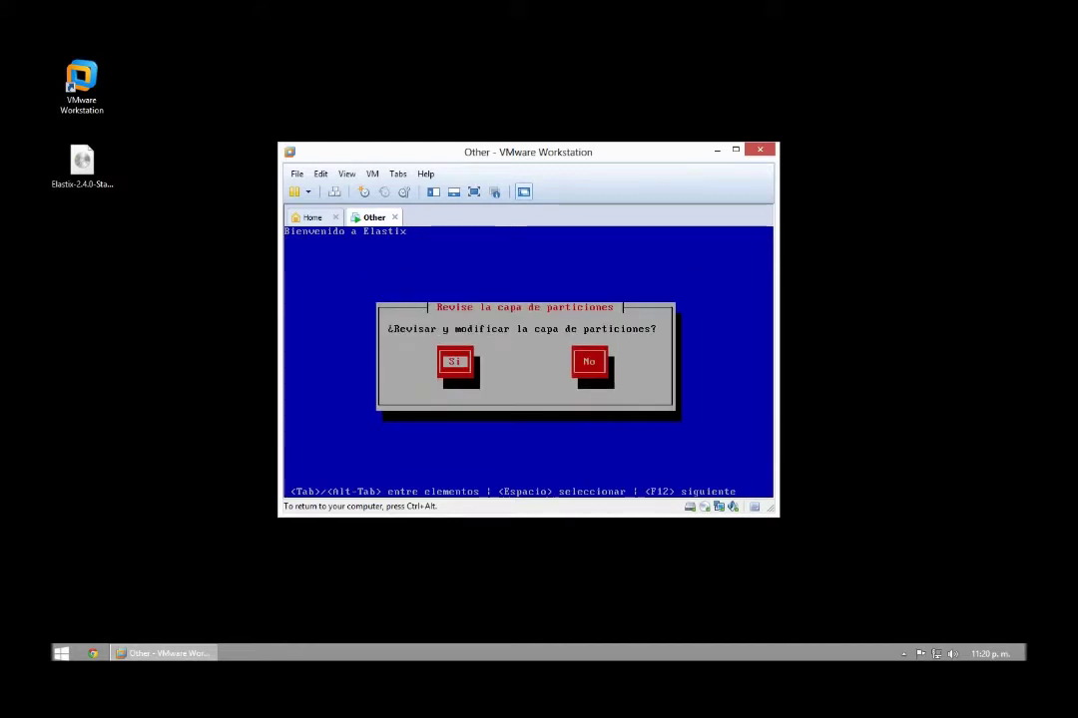
key("Tab")
key("Return")
key("Tab")
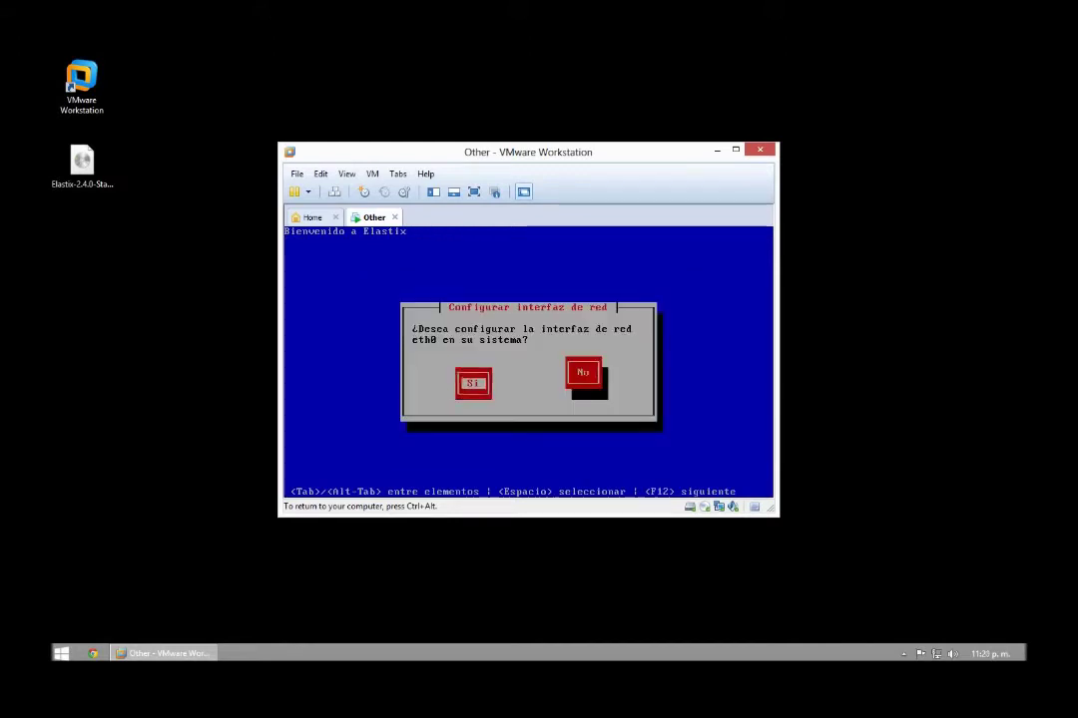
Configure eth0 with manual IPv4 address 192.168.11.1 and prefix 24
key("Return")
key("Tab")
key("Tab")
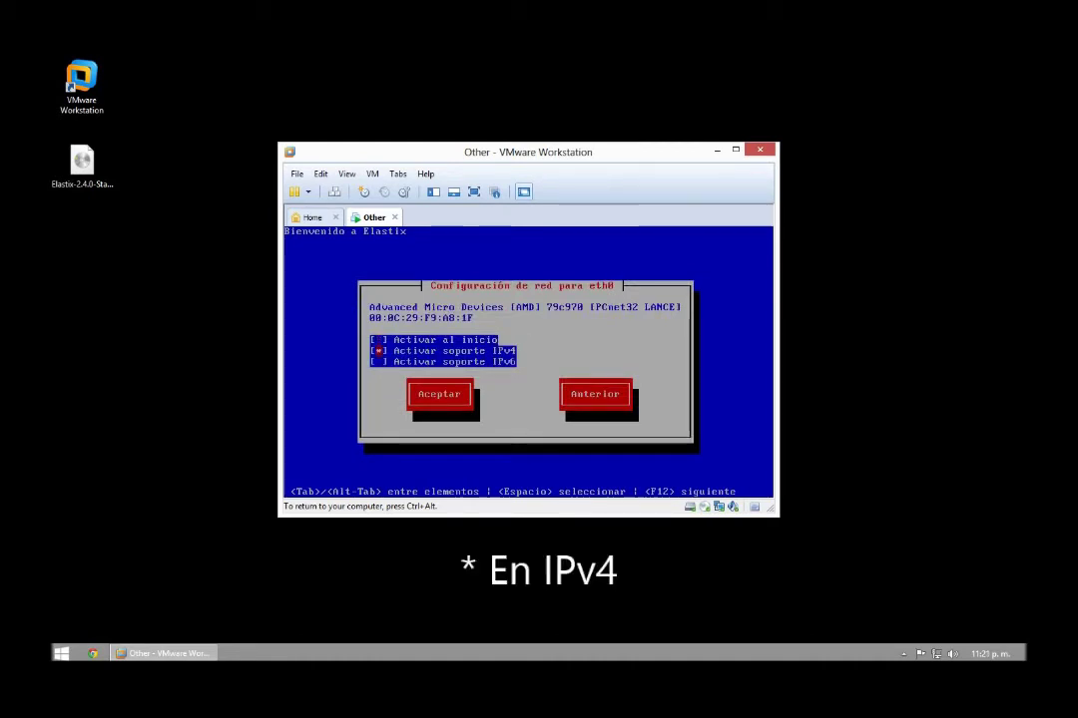
key("Tab")
key("Tab")
key("alt+Tab")
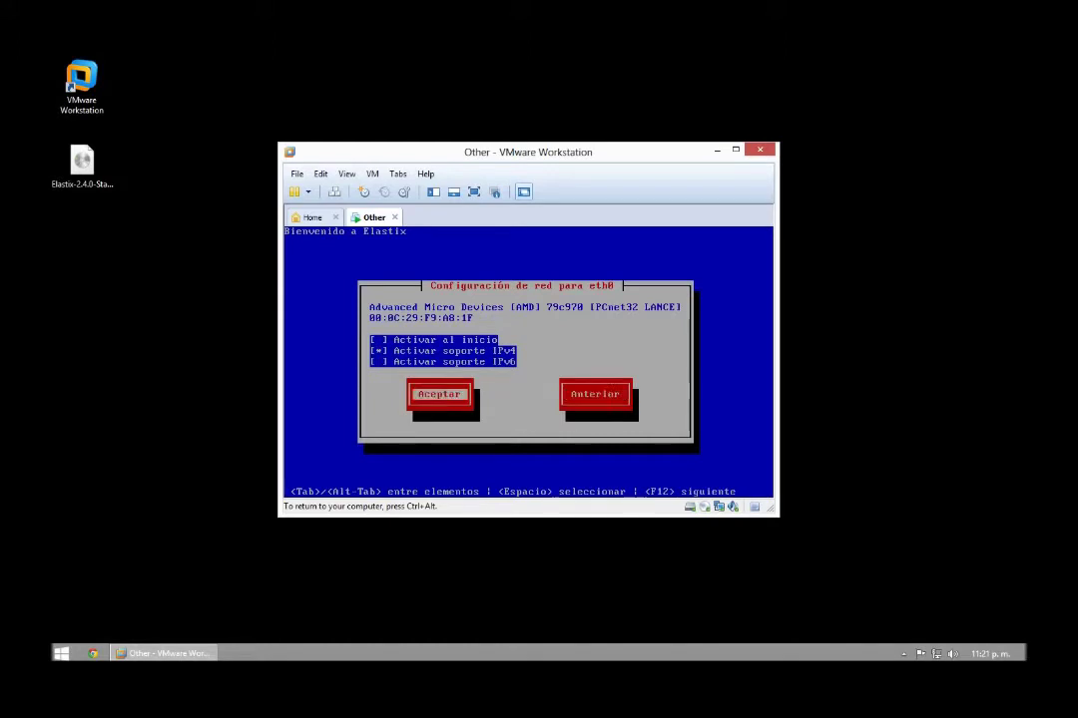
key("Return")
key("Tab")
key("space")
type("192.168.11.1")
key("Tab")
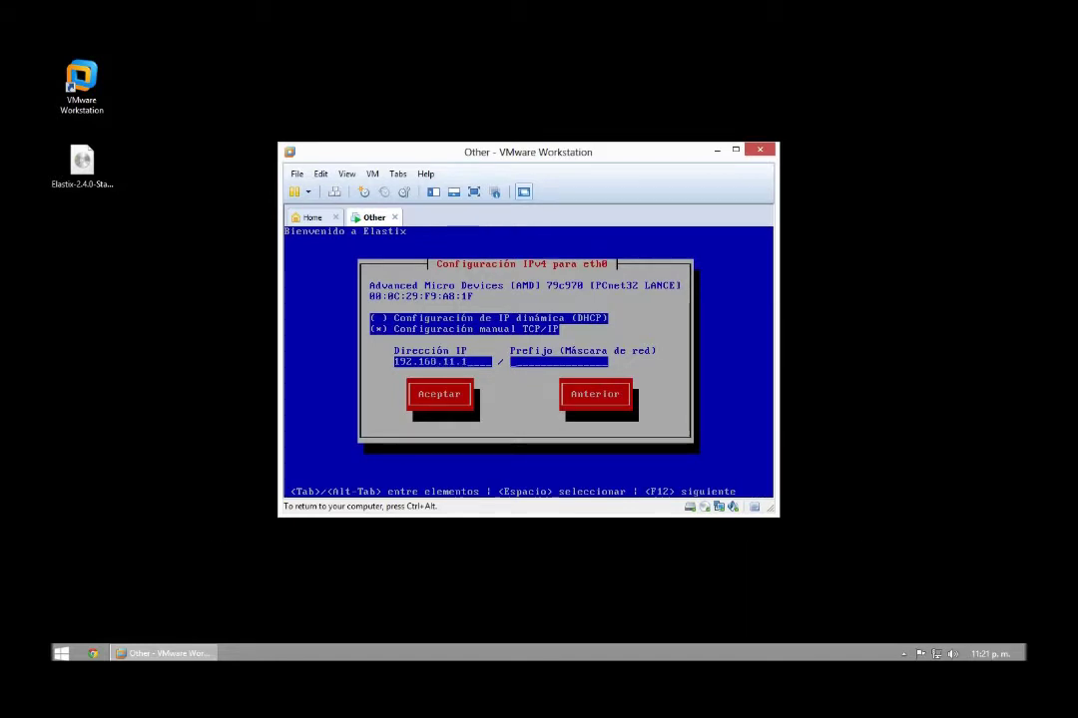
type("24")
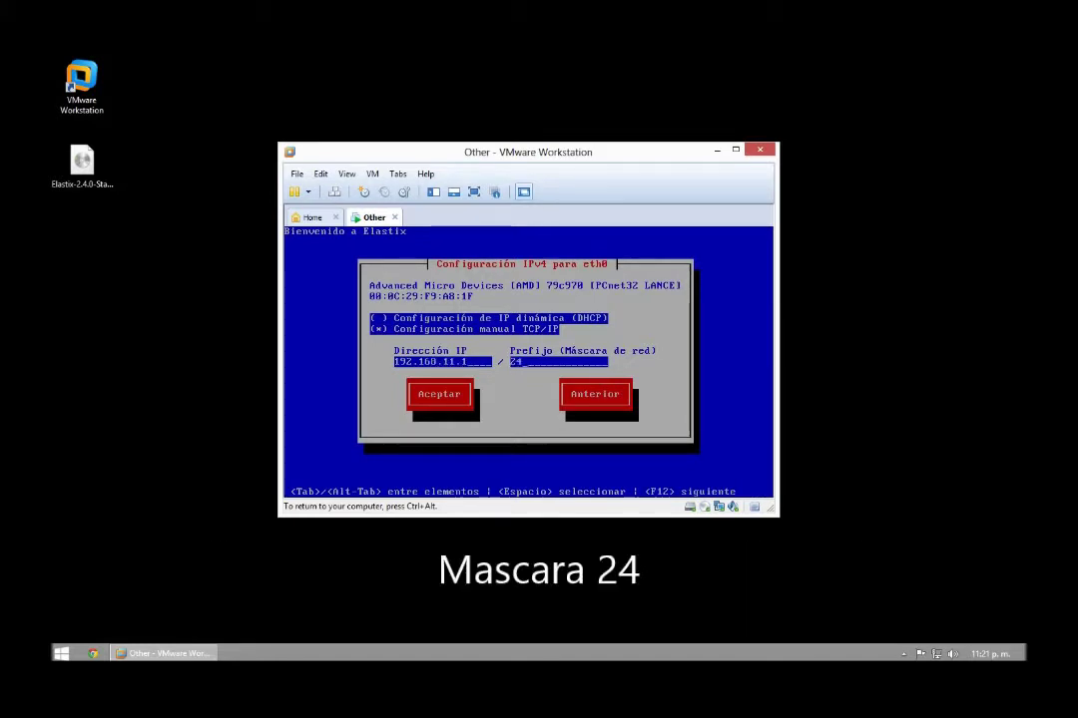
key("Return")
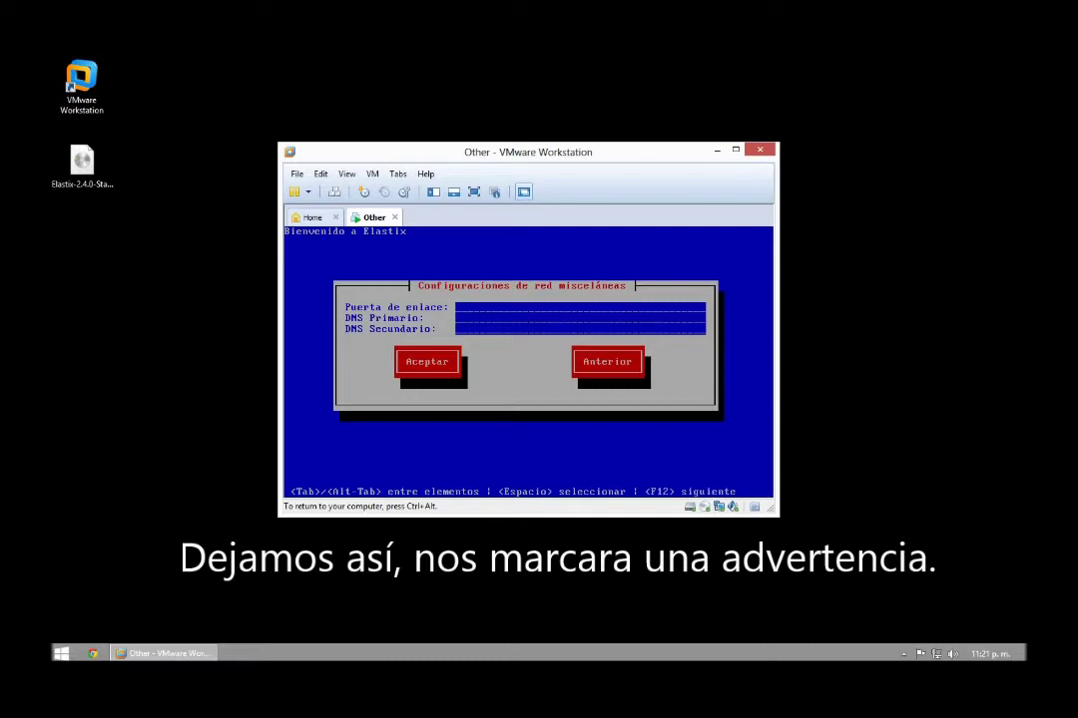
Leave gateway and DNS empty and dismiss both resulting warnings
key("Return")
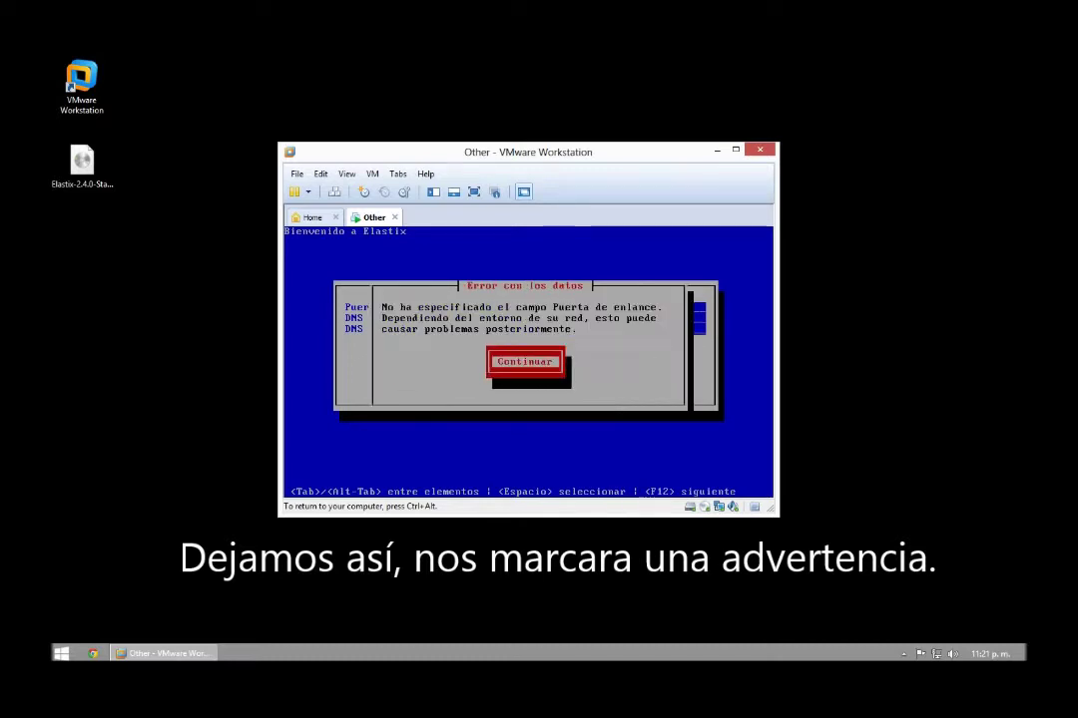
key("Return")
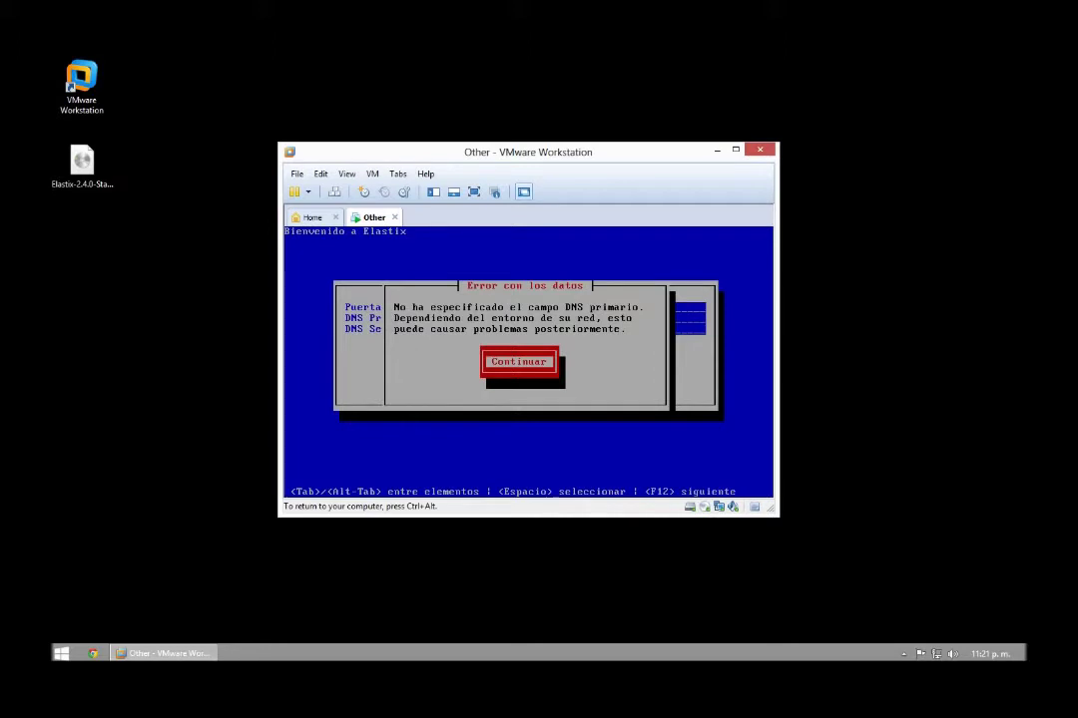
key("Return")
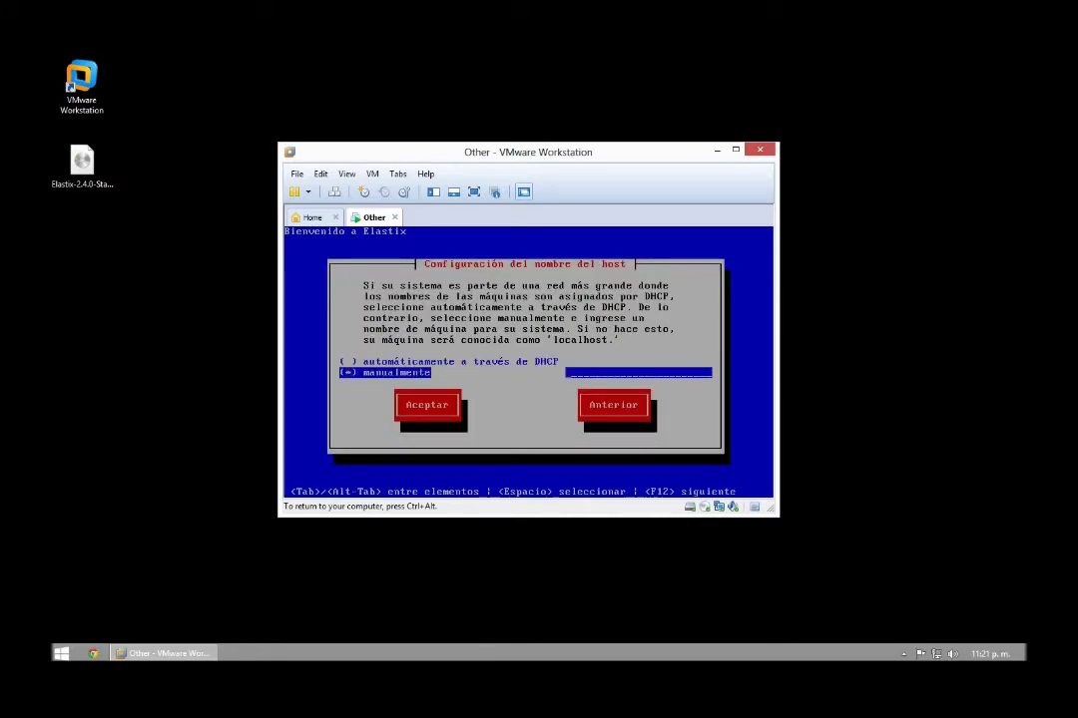
Set the Elastix hostname manually to 'Server' and accept it
key("Tab")
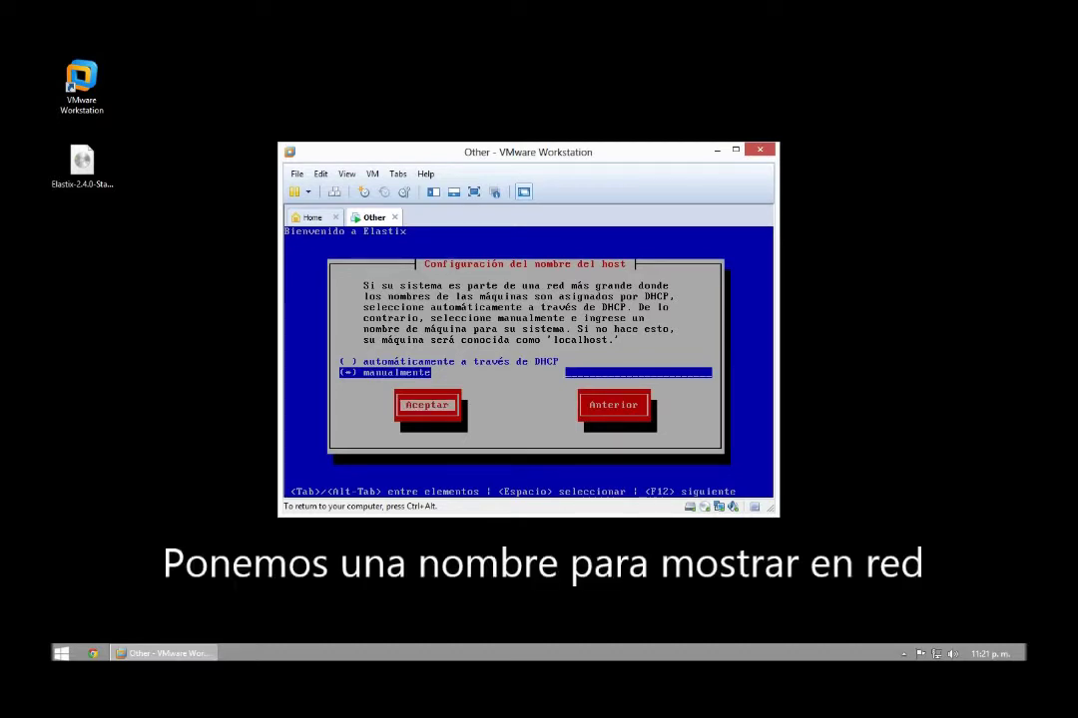
key("Tab")
key("Tab")
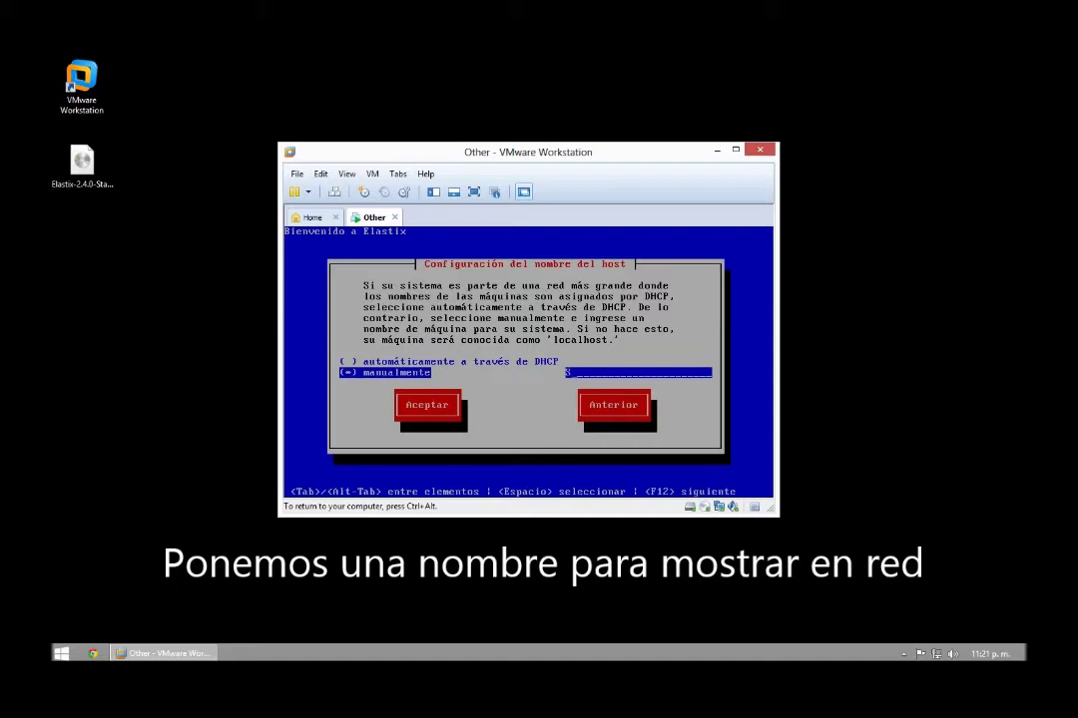
type("Server")
key("Return")
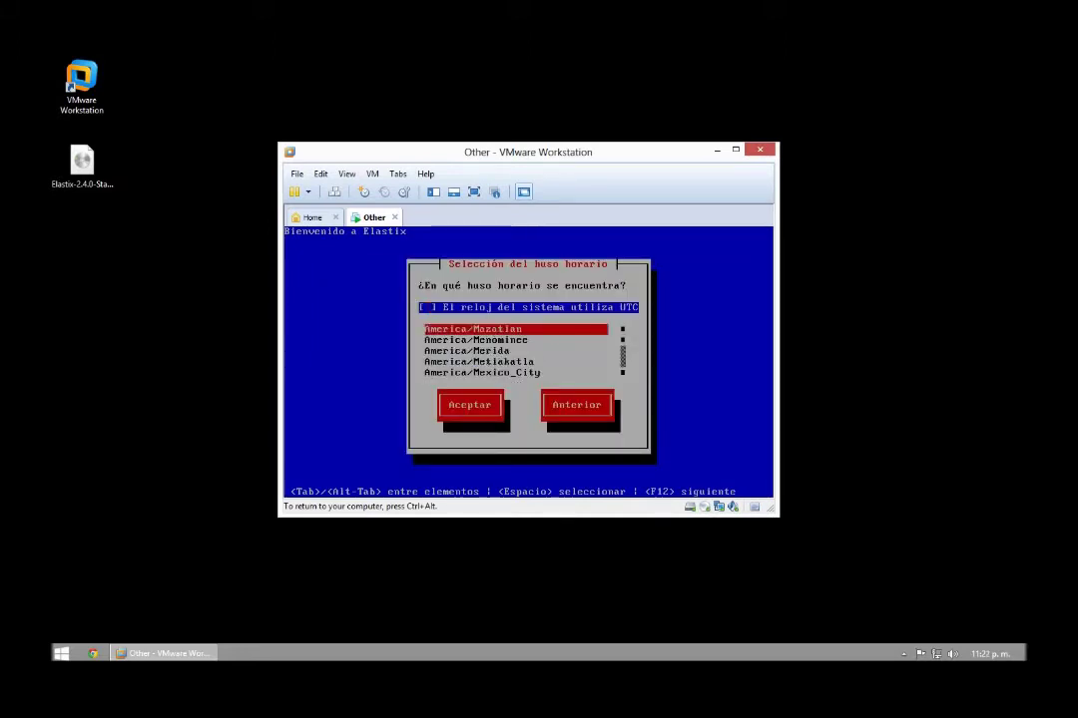
Choose the America/Mazatlan timezone and confirm it
key("Up")
key("Down")
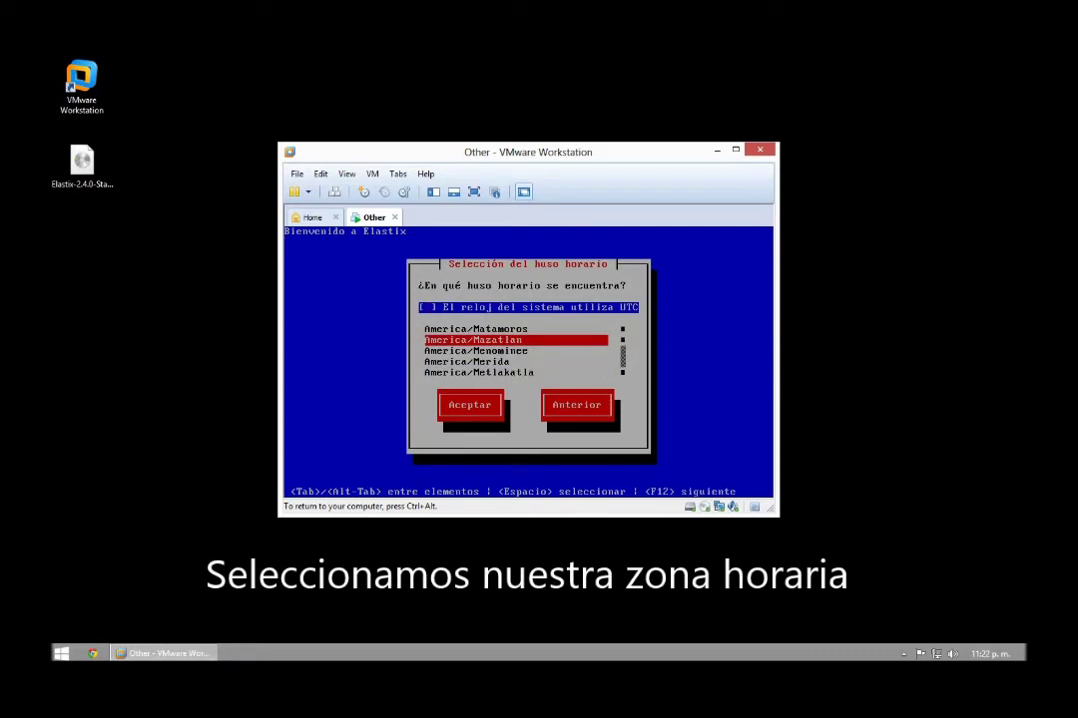
key("Tab")
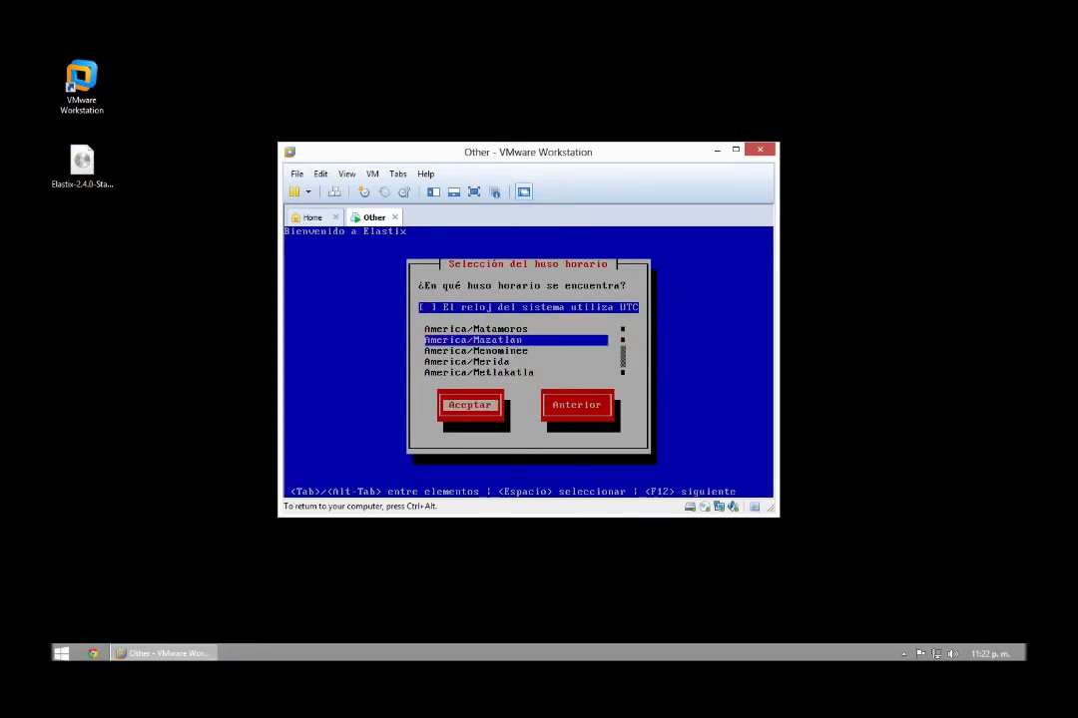
key("Return")
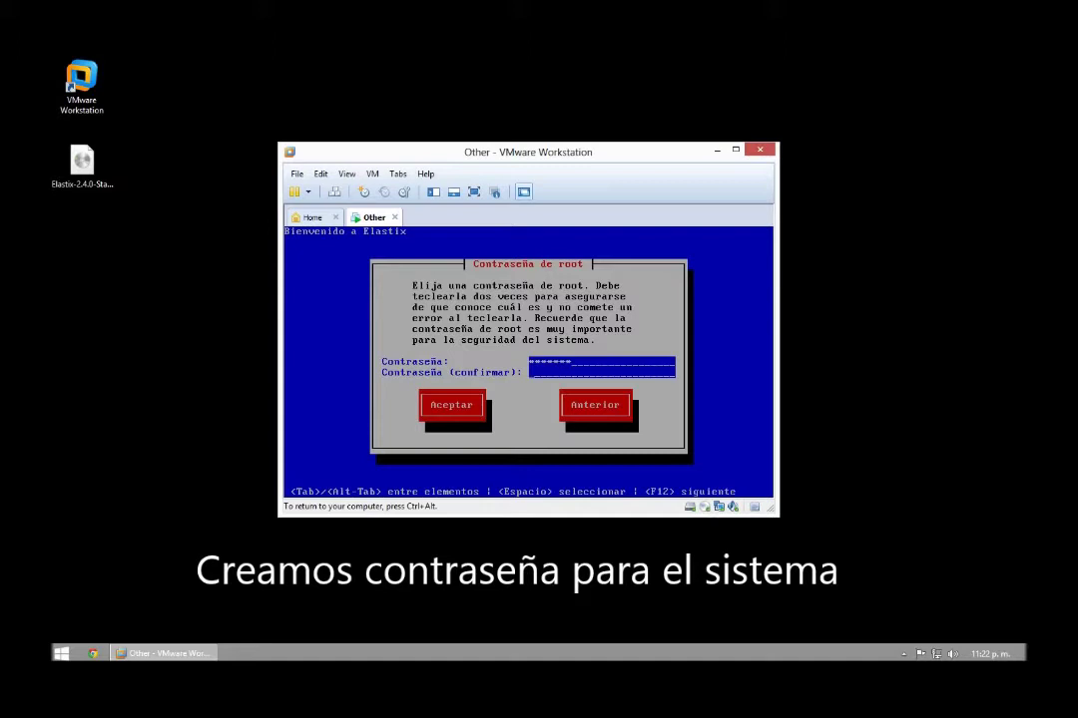
Enter and confirm the root password to begin the package installation
type("****")
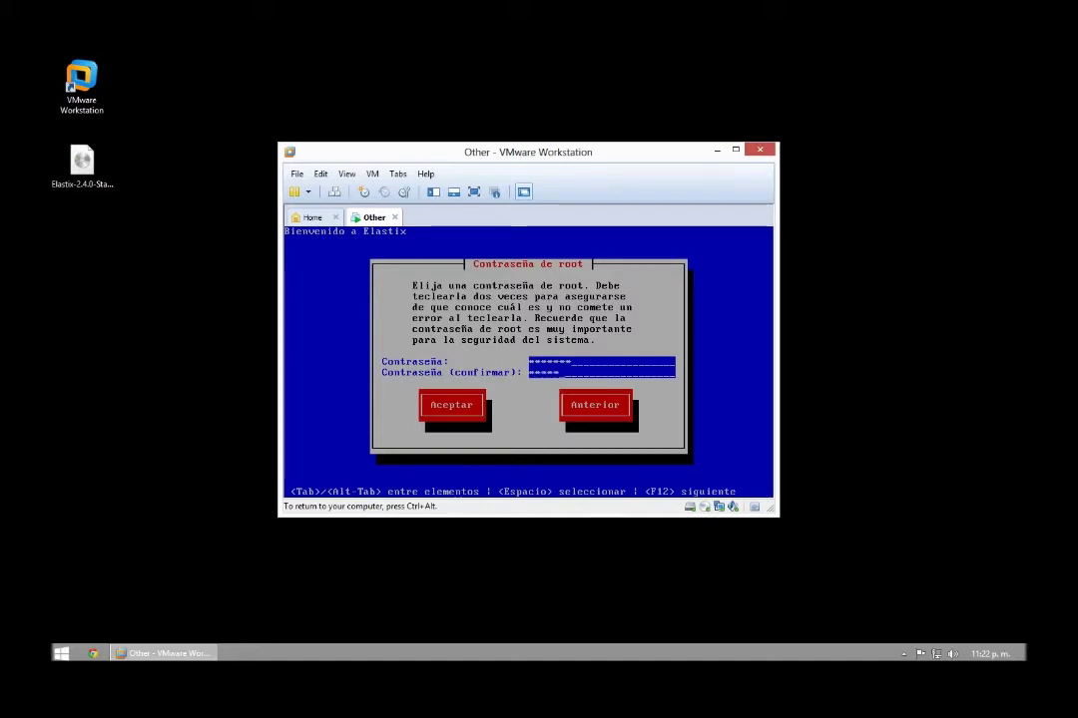
key("Tab")
key("Return")
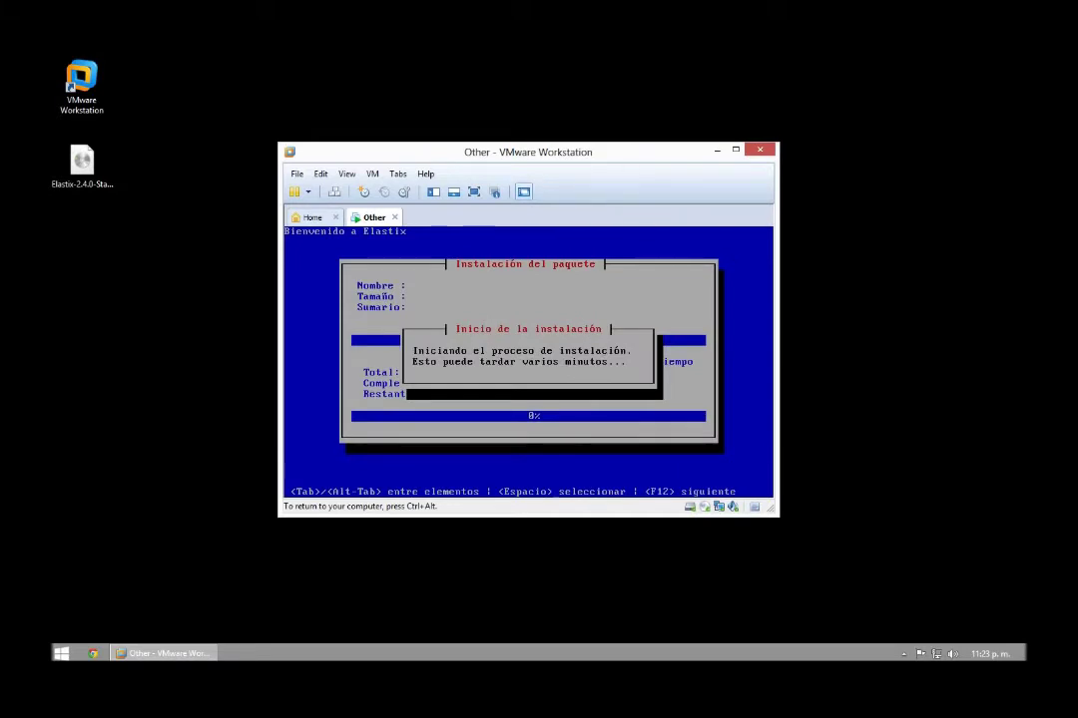
Release input from the VM and open Virtual Machine Settings with Ctrl+D
key("ctrl+alt")
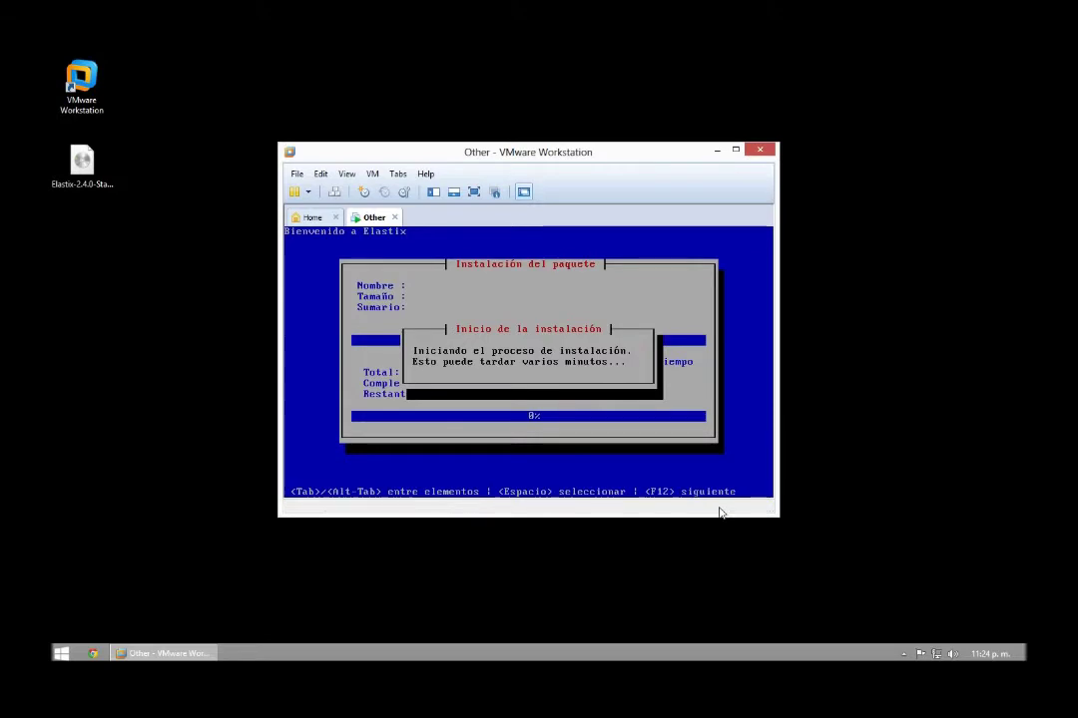
key("alt")
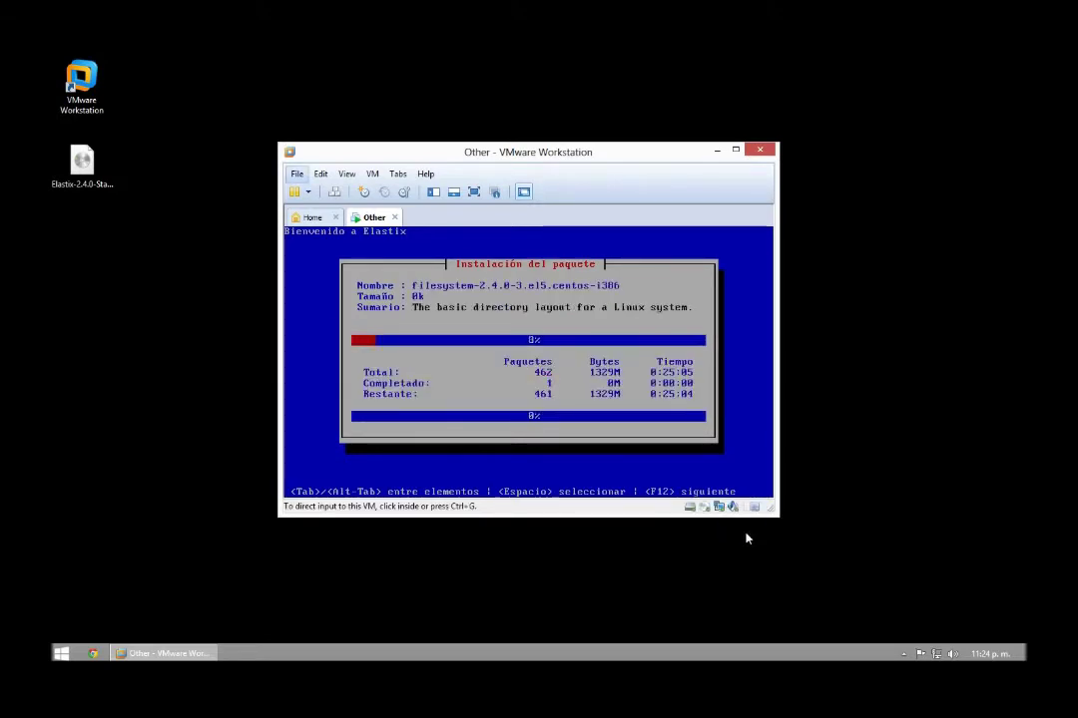
key("ctrl+d")
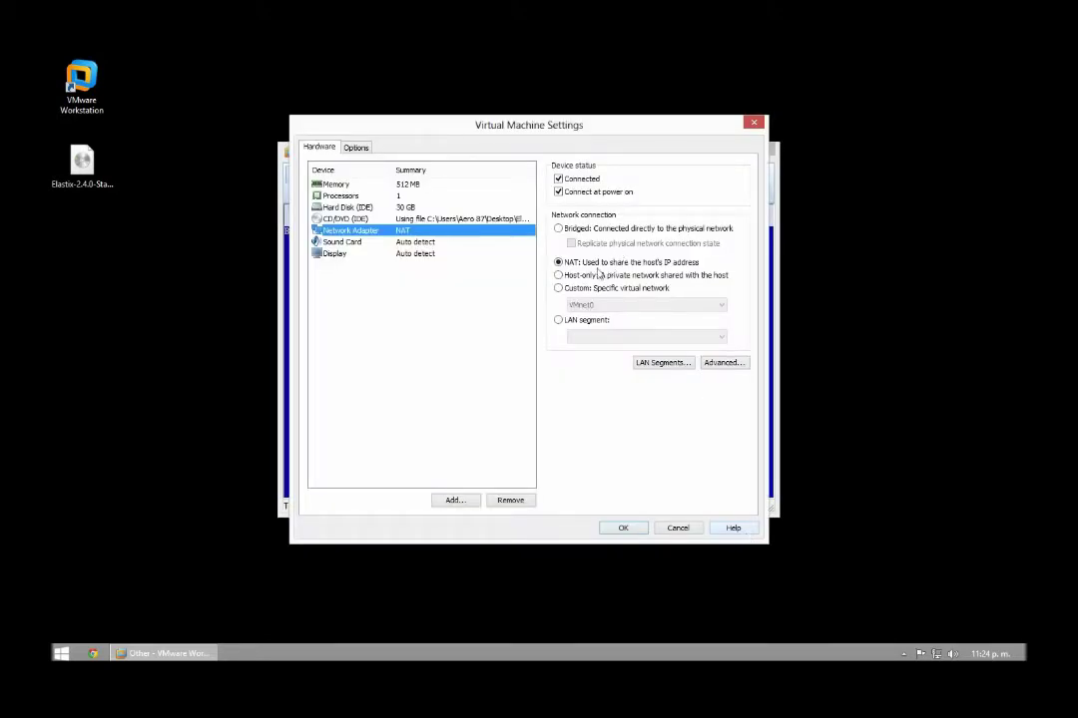
Change the network adapter connection from NAT to Bridged and apply with OK
left_click(560, 228)
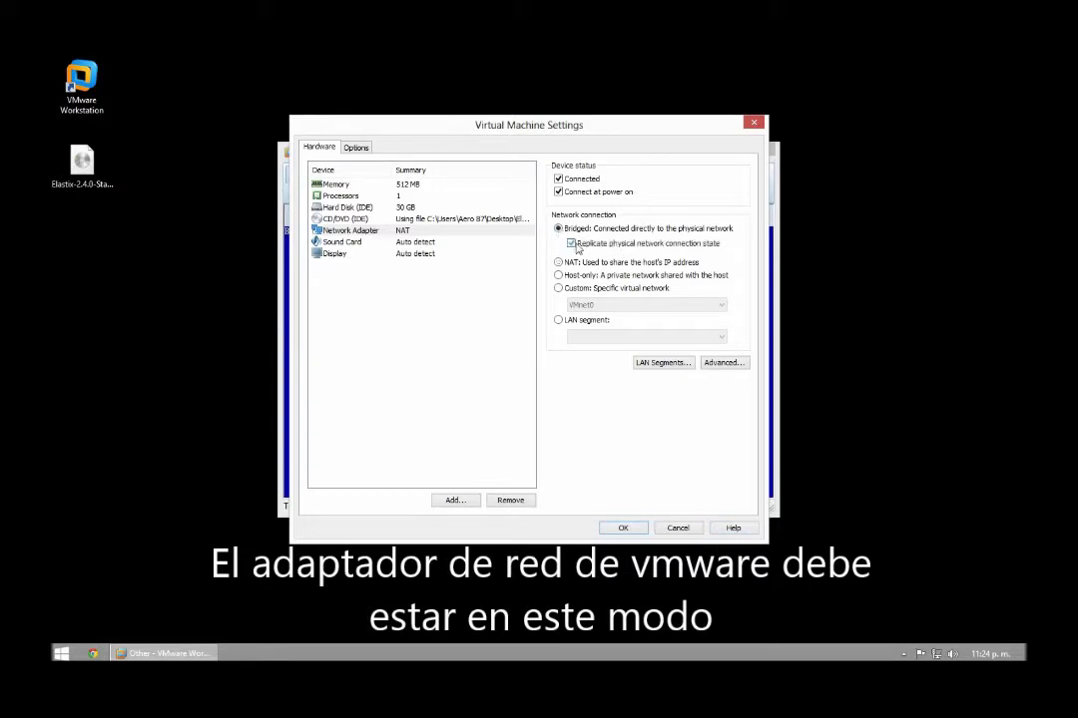
left_click(624, 529)
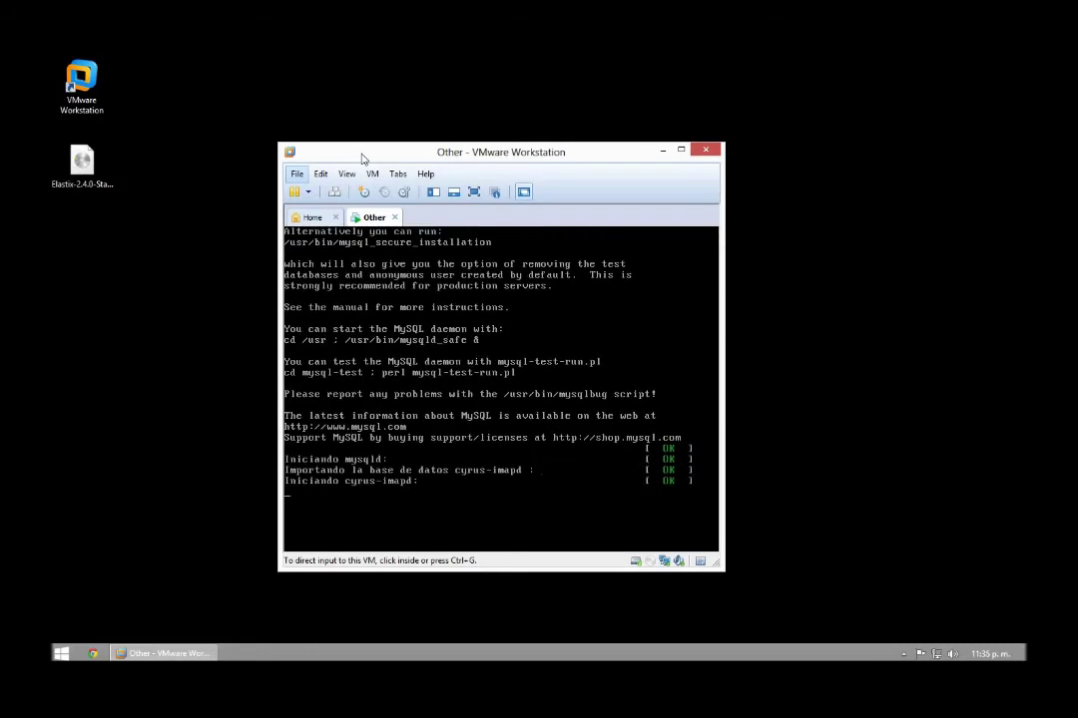
Enter and confirm the new MySQL root password
type("*")
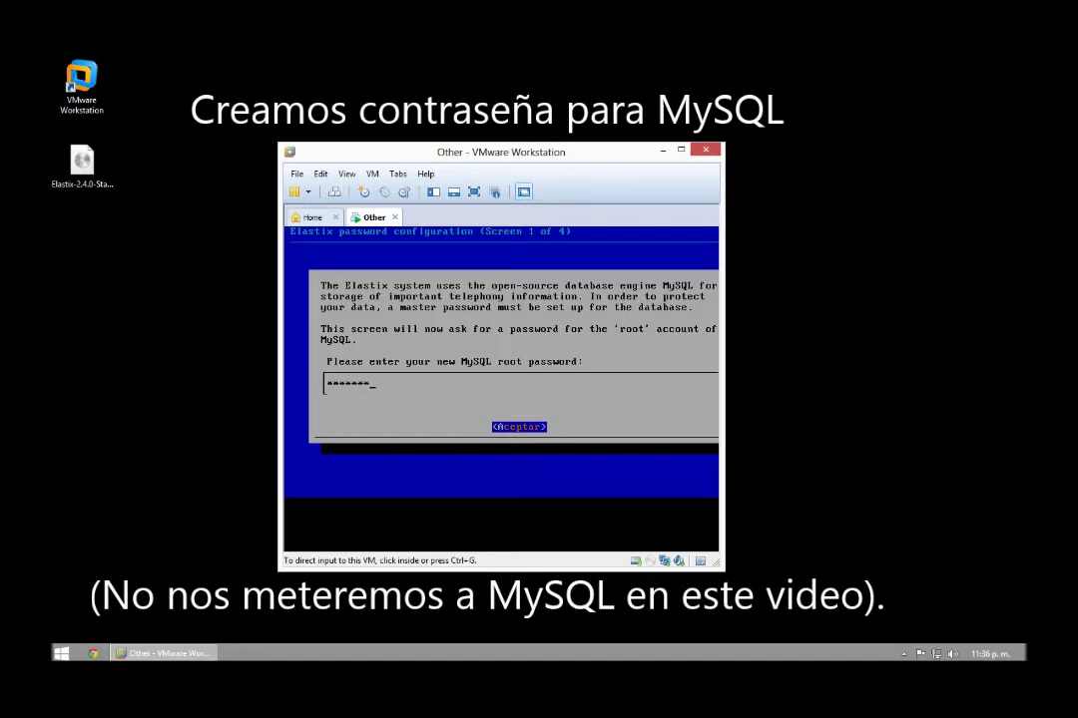
key("Return")
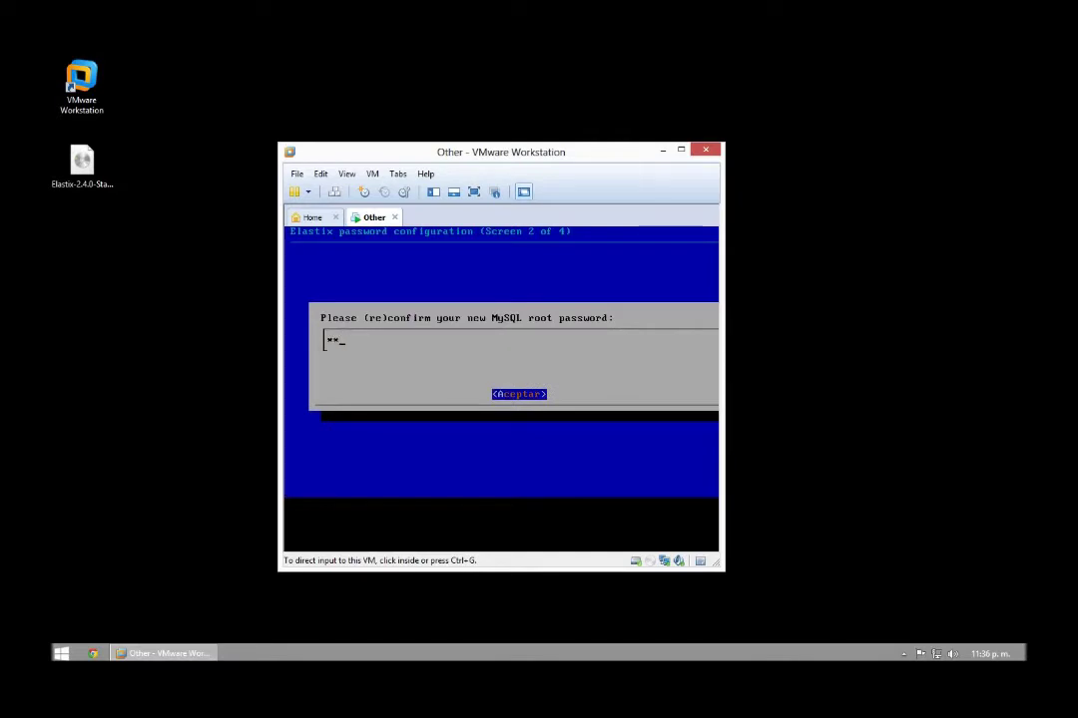
key("Return")
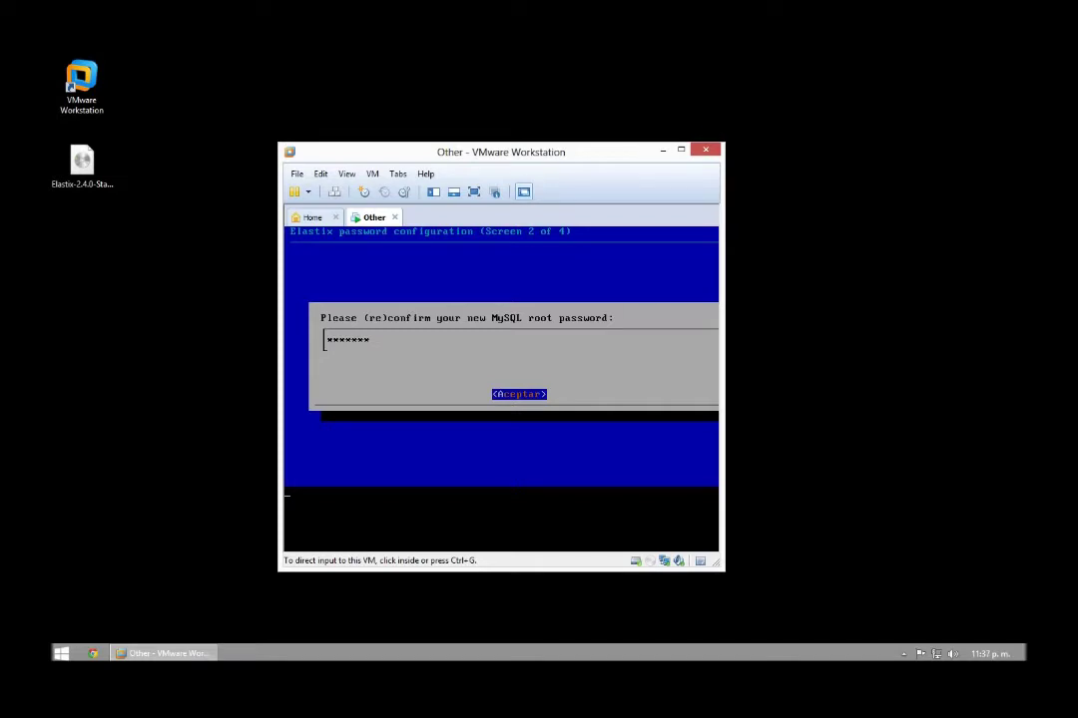
key("Return")
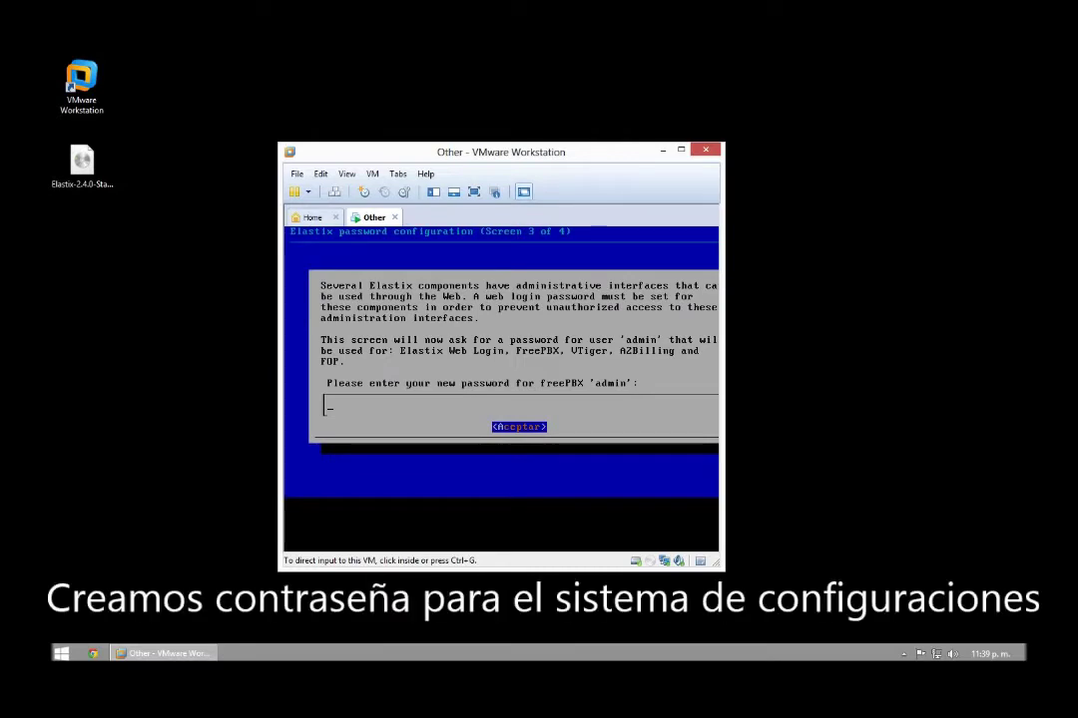
Enter the FreePBX admin password, correcting a typo, and confirm it
type("**")
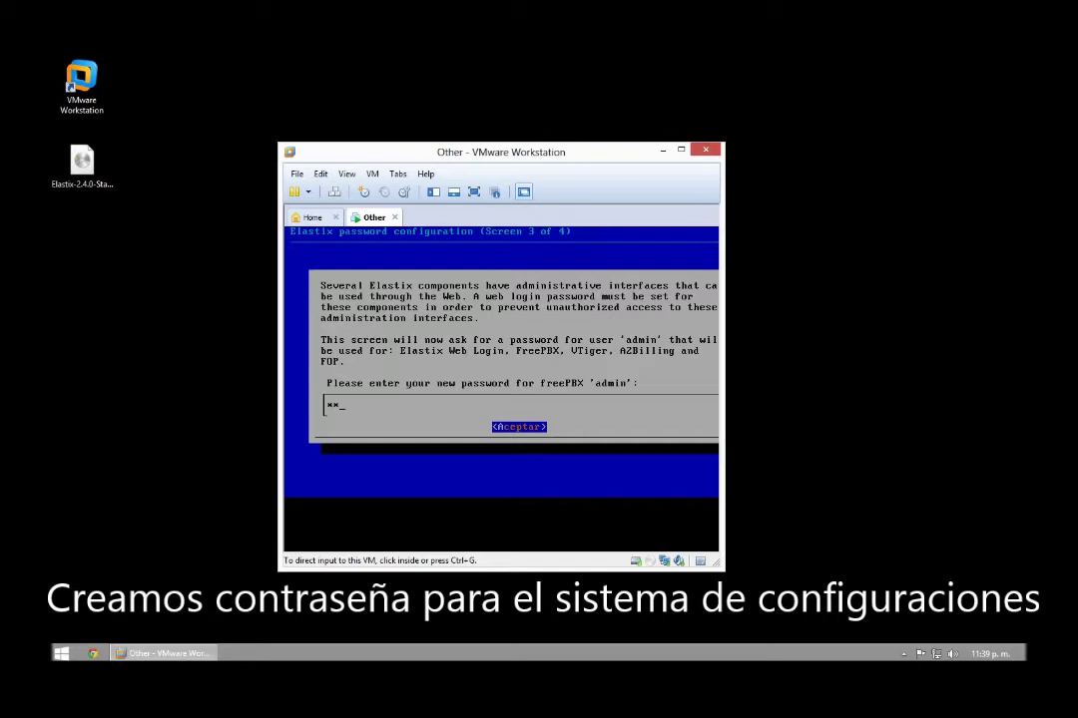
type("**********")
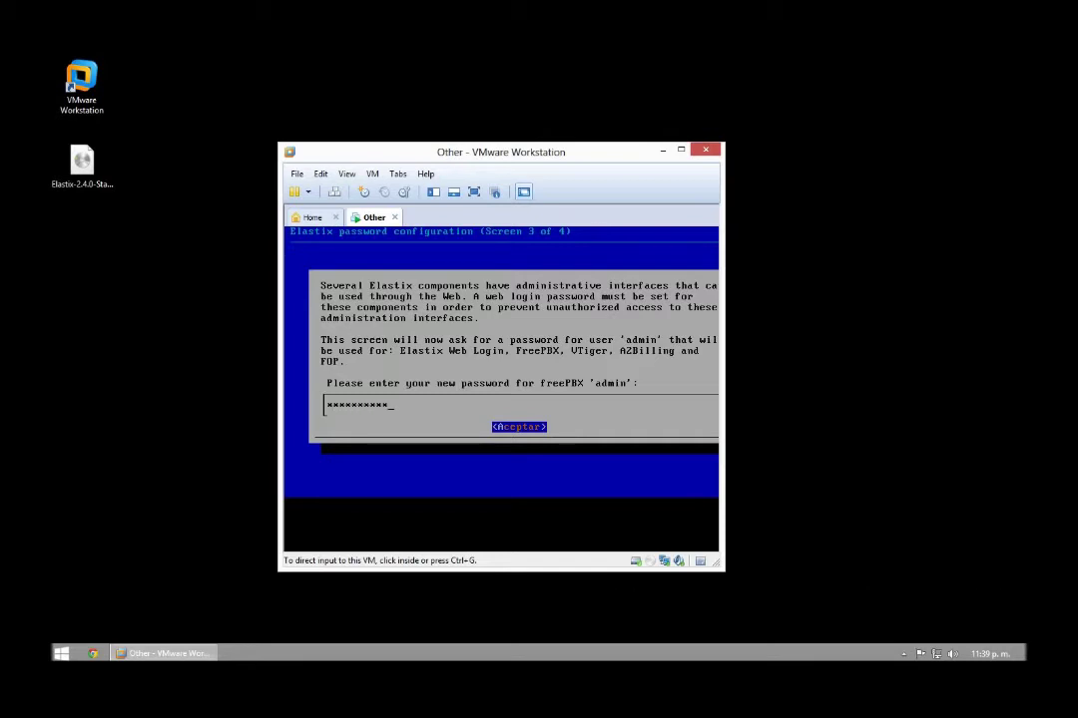
type("**")
key("BackSpace")
key("BackSpace")
key("BackSpace")
key("BackSpace")
key("BackSpace")
key("BackSpace")
key("BackSpace")
key("BackSpace")
key("BackSpace")
key("BackSpace")
key("BackSpace")
key("BackSpace")
key("BackSpace")
key("BackSpace")
type("*******")
key("Return")
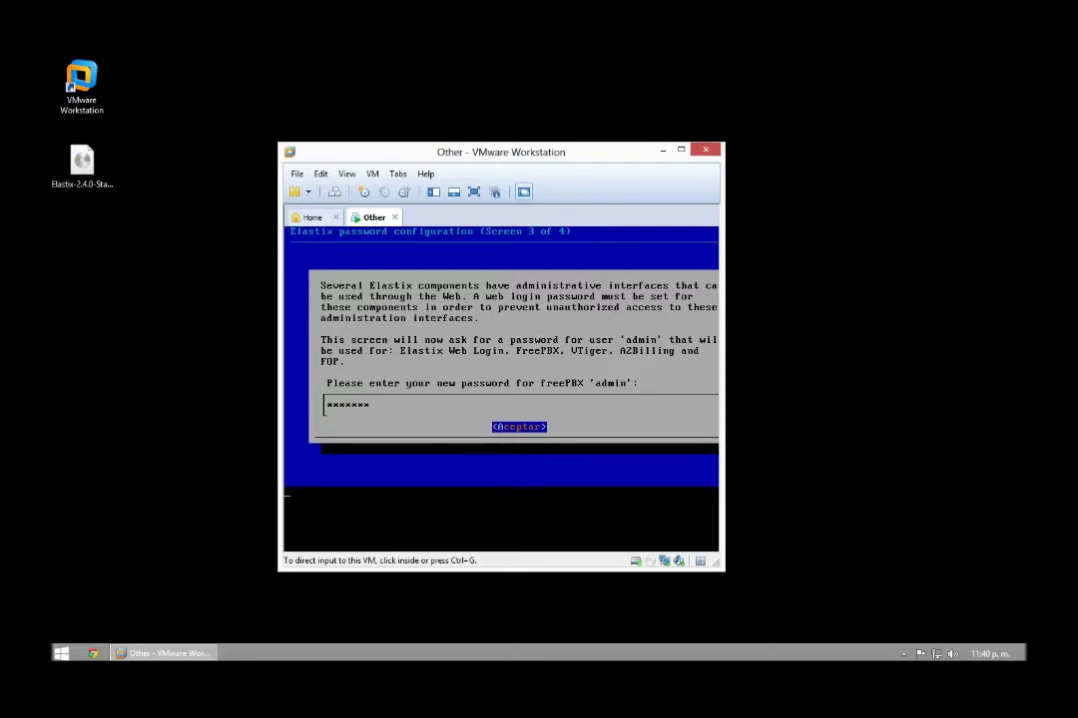
key("Return")
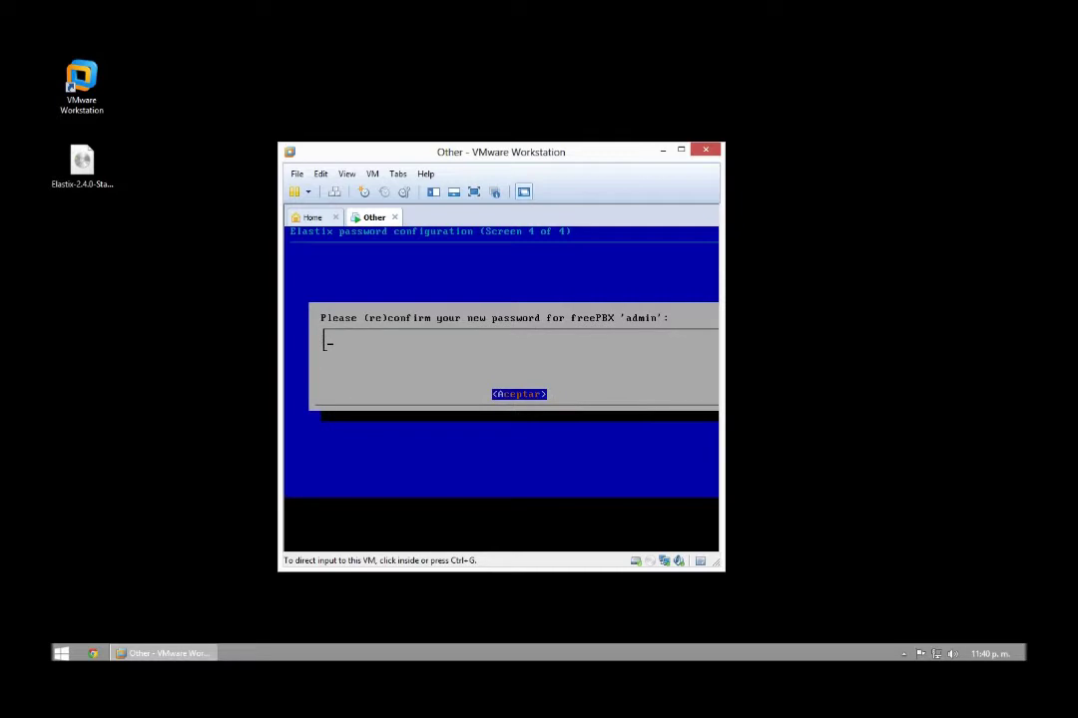
type("*******")
key("Return")
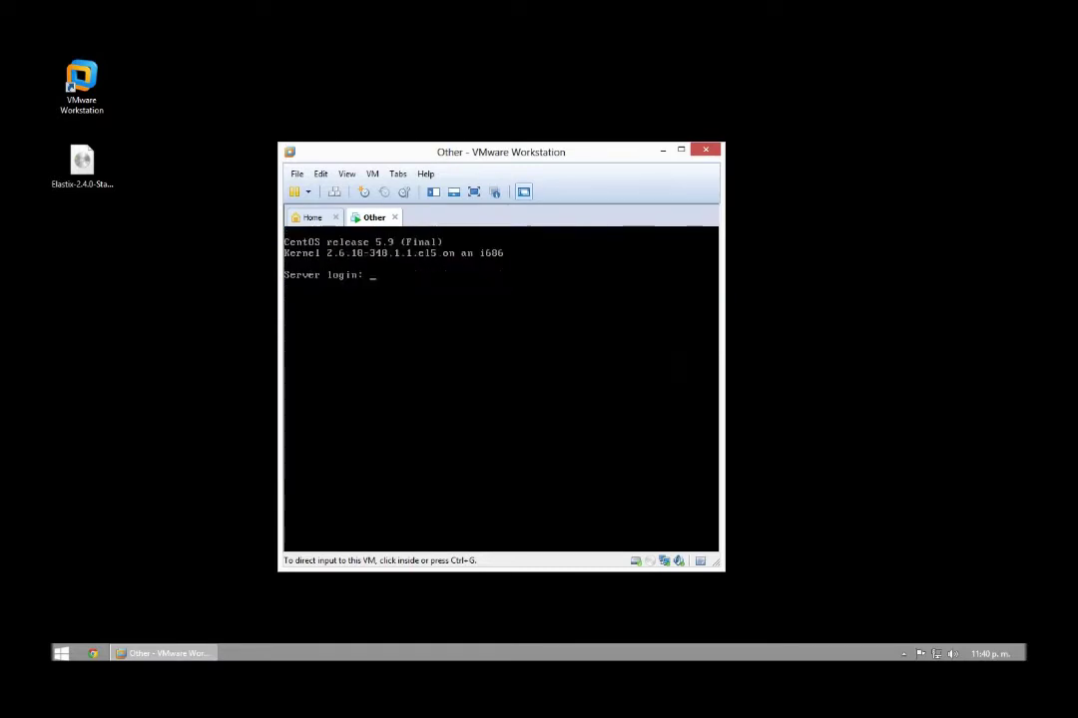
Log in to the console as root with its password, then run clear after a failed cls
type("root")
key("Return")
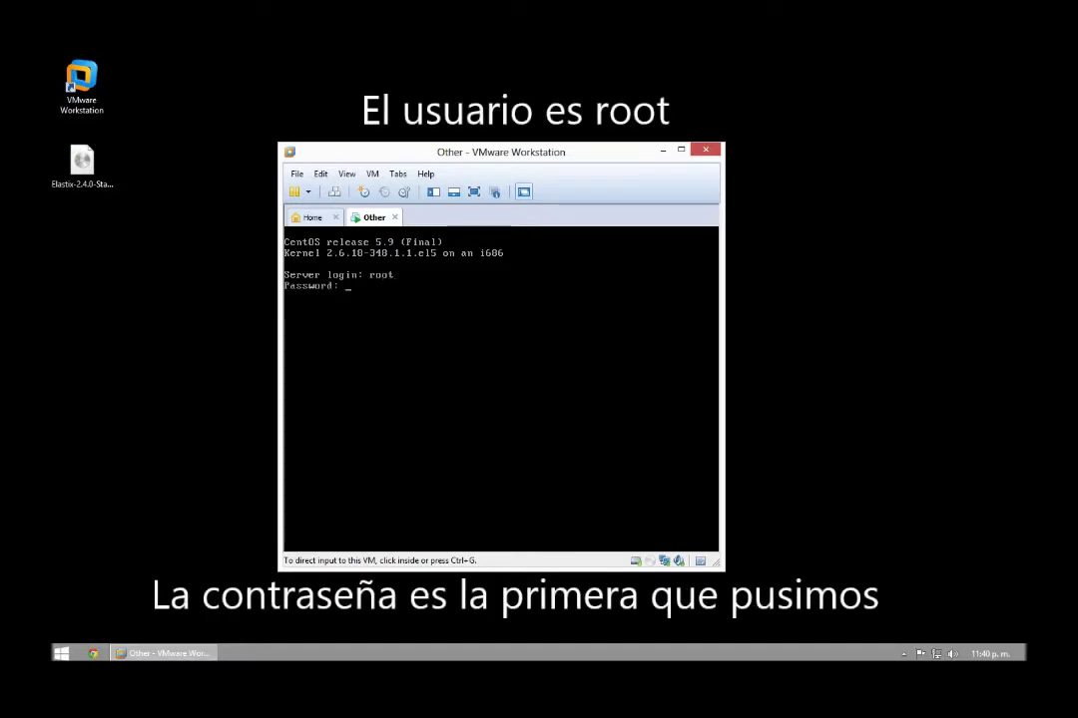
key("Return")
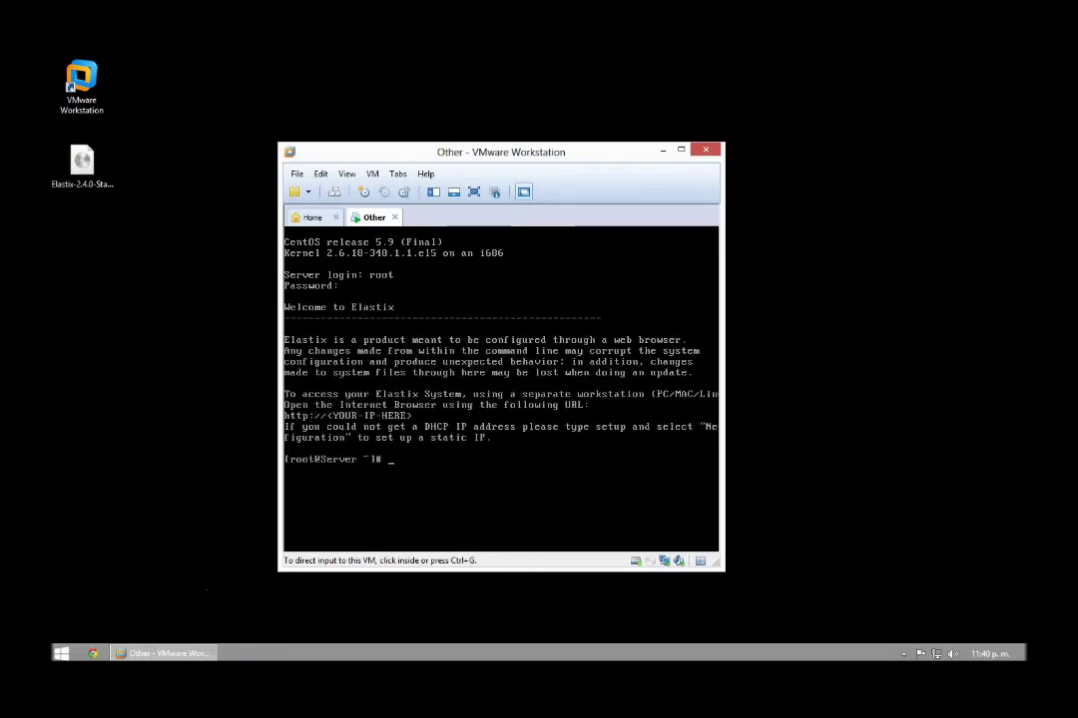
type("cls")
key("Return")
type("clear")
key("Return")
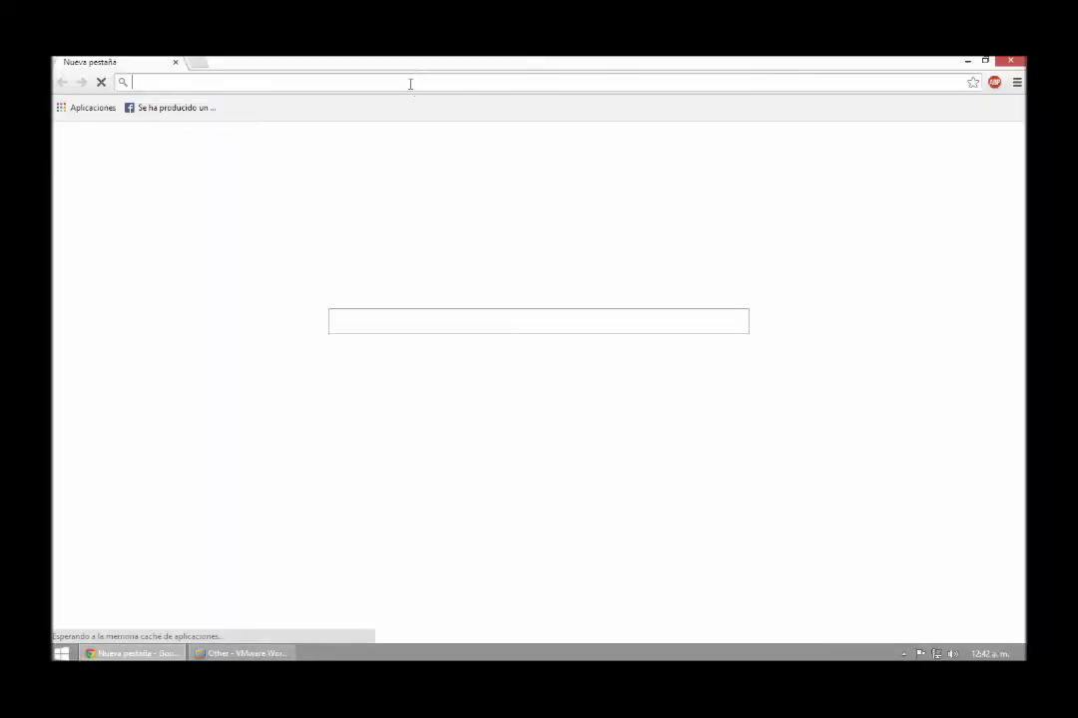
Load bit.ly/EthConfig in Chrome and select the guide's vi command for ifcfg-eth0
type("bit.ly")
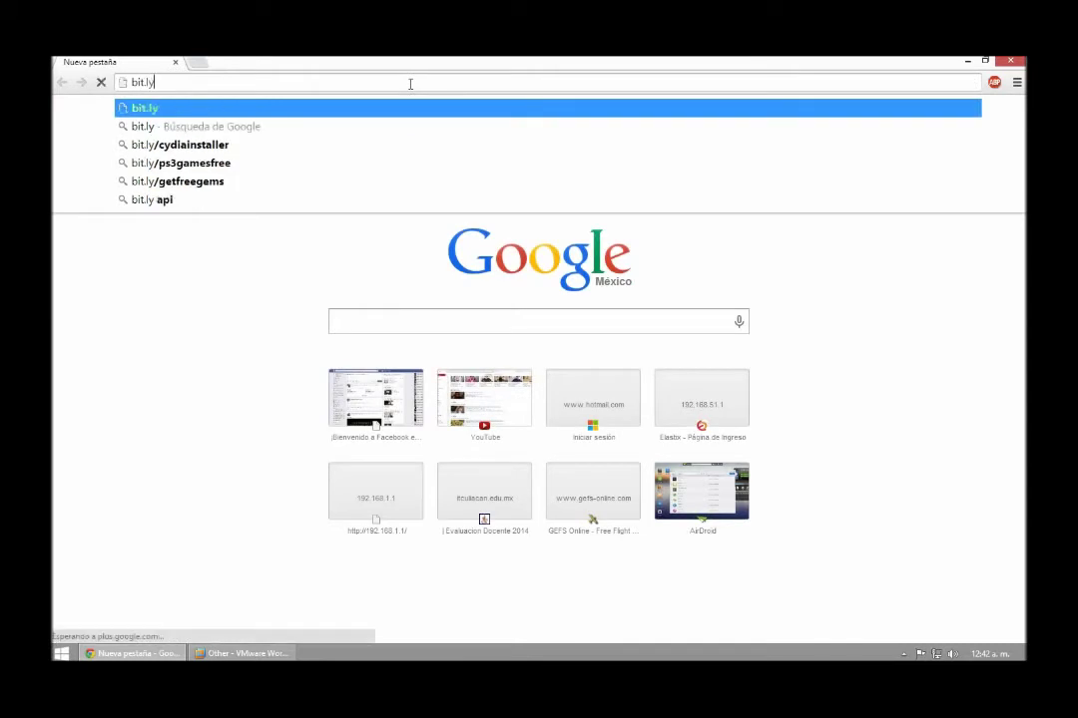
type("/")
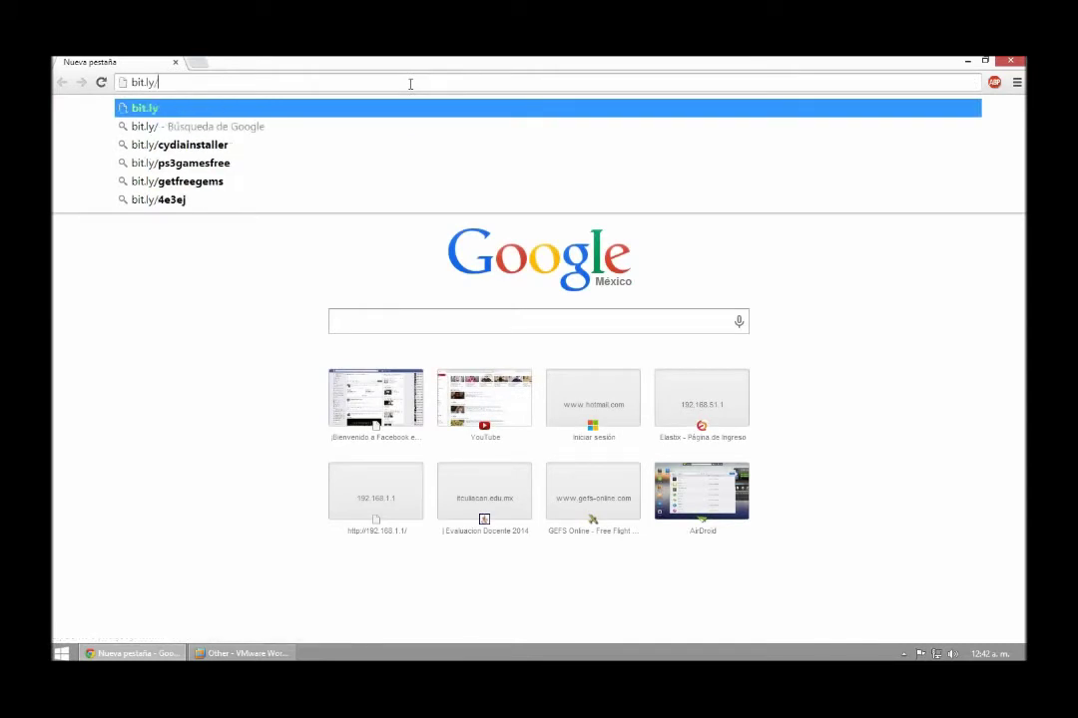
type("Eth")
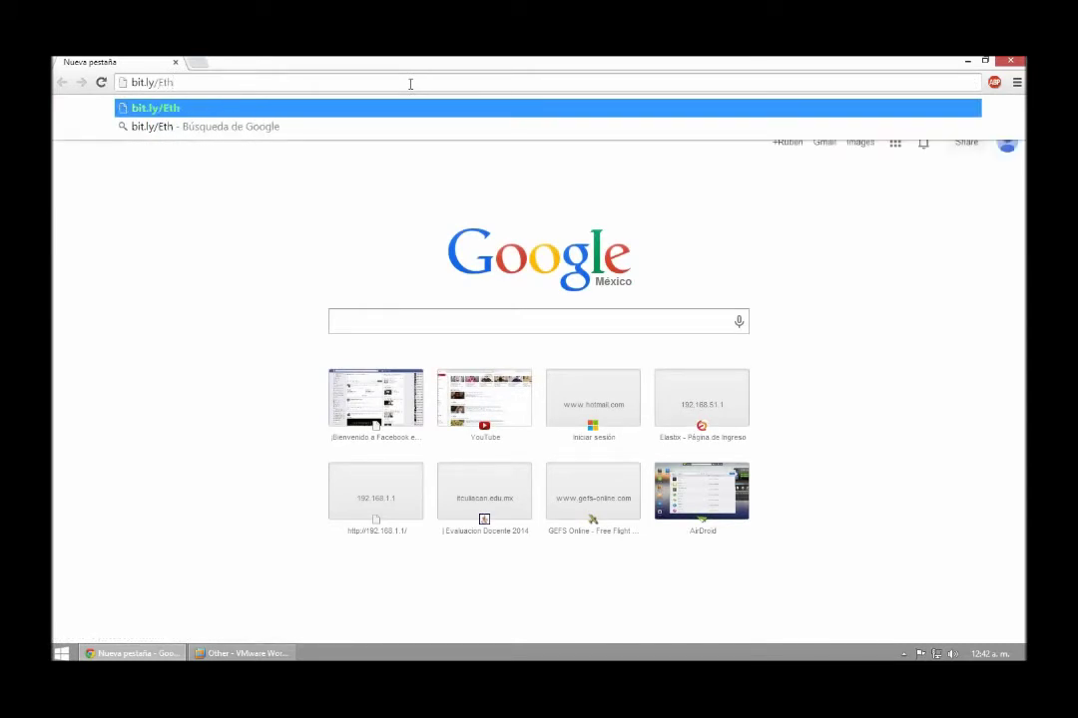
type("Config")
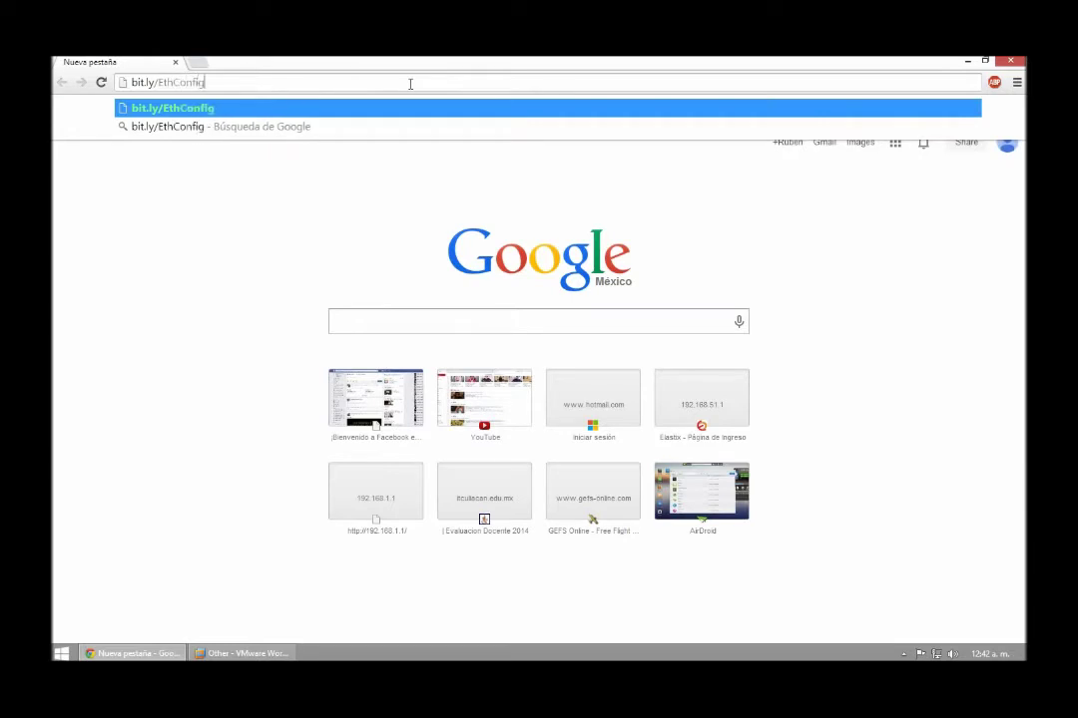
key("Return")
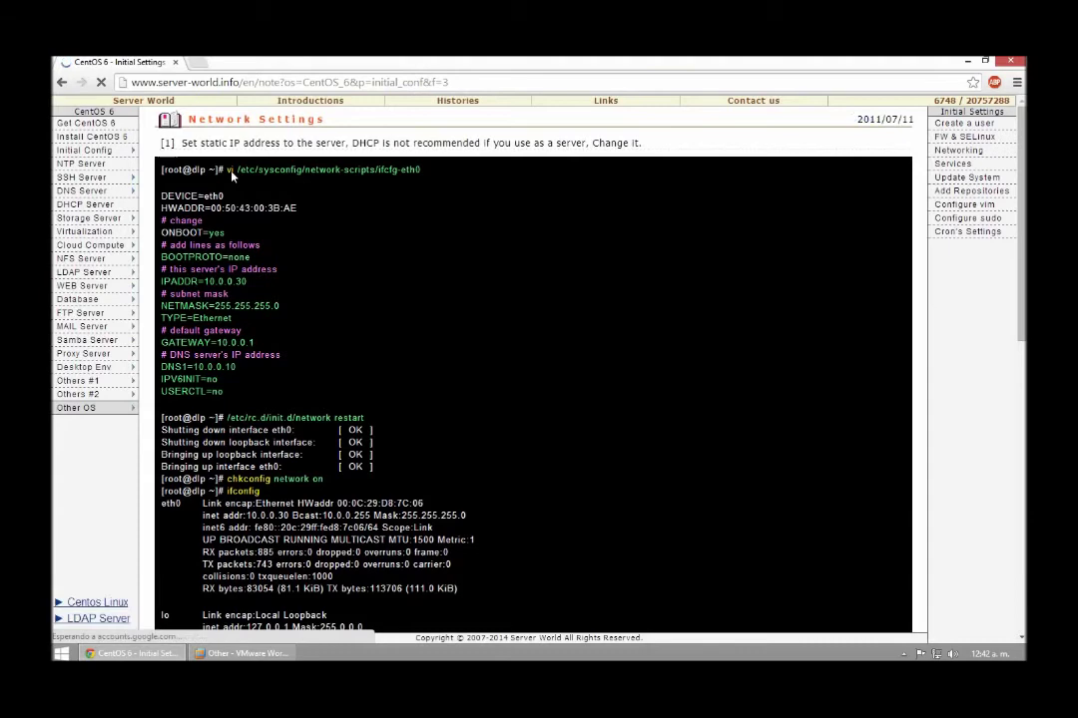
left_click_drag(420, 169, 227, 172)
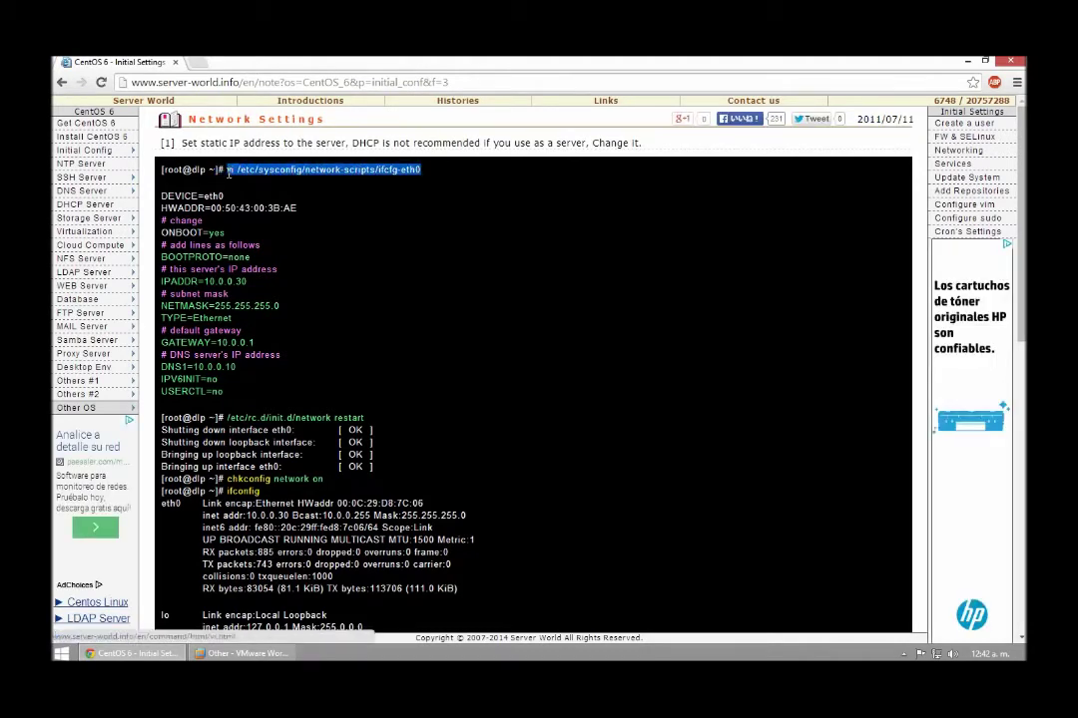
Bring the VM forward and run vi /etc/sysconfig/network-scripts/ifcfg-eth0 in its console
left_click(267, 653)
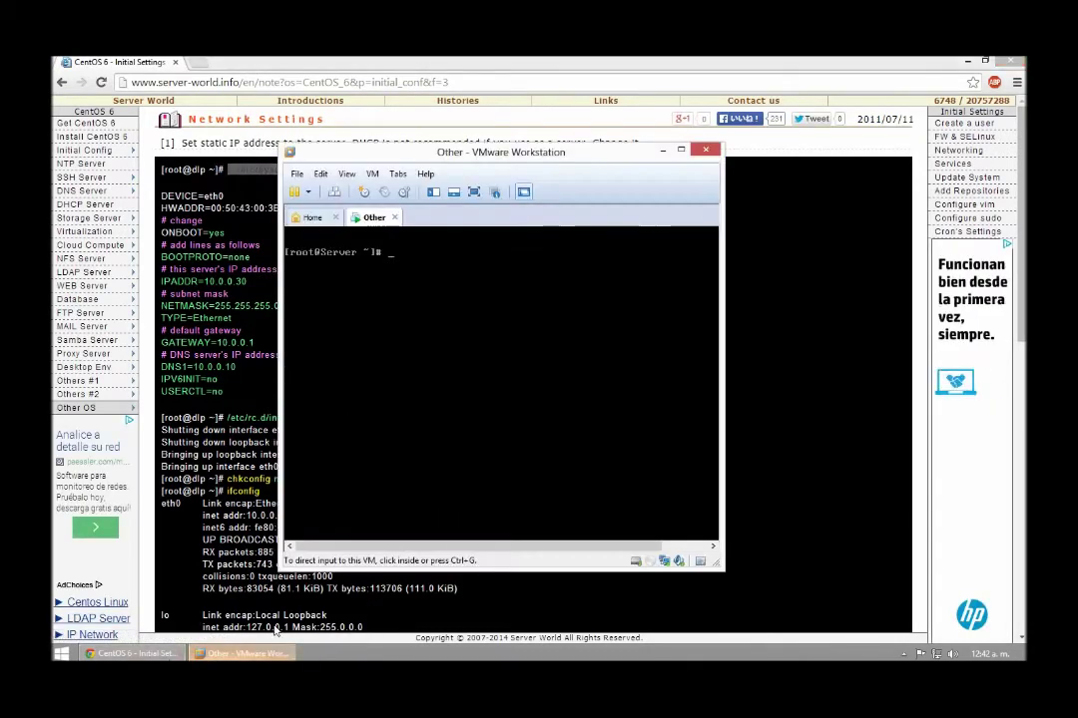
left_click_drag(439, 148, 296, 203)
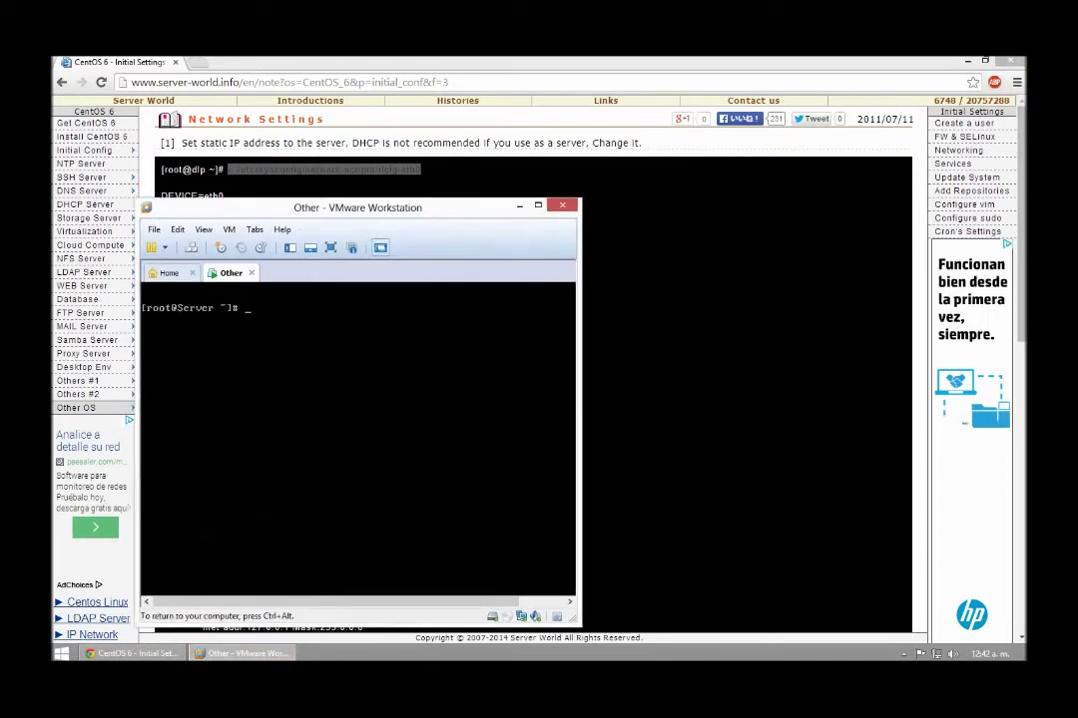
type("vi ")
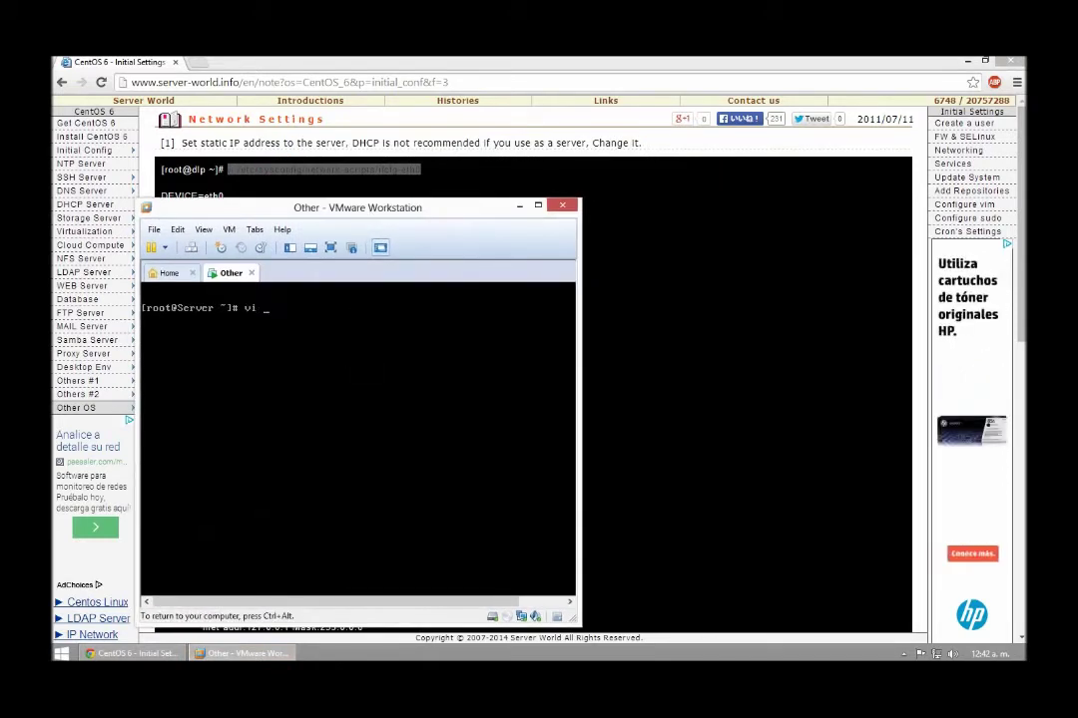
type("/etc/sysconfig/network")
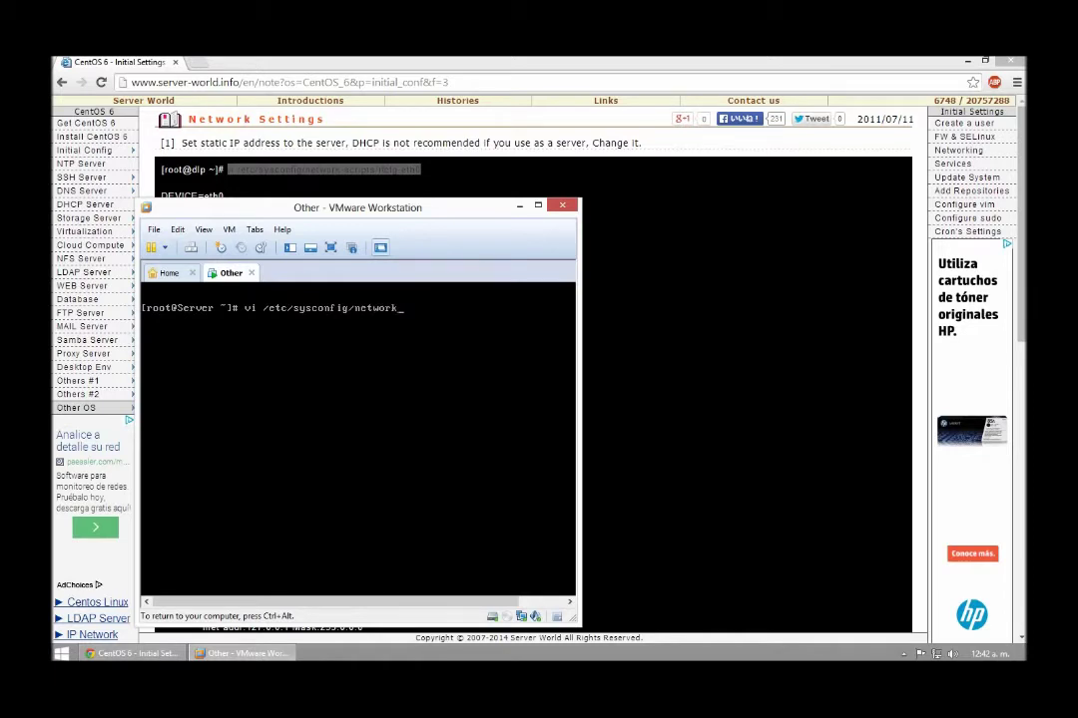
type("-scripts/ifcg")
key("BackSpace")
type("fg-eth0")
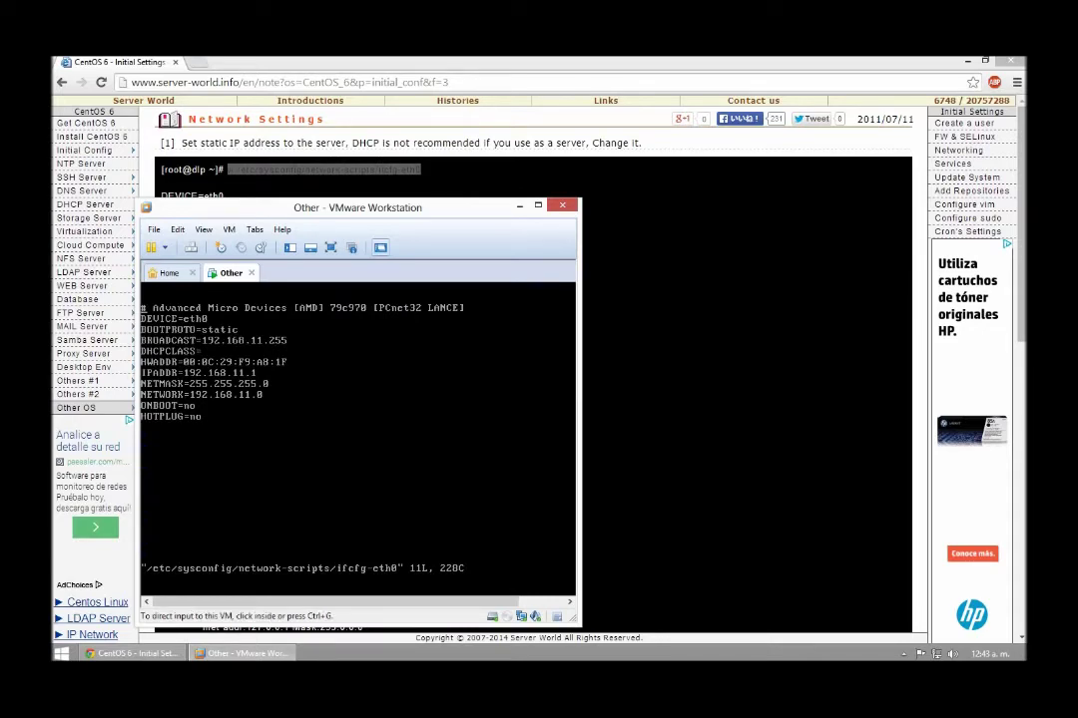
In vi insert mode, change ONBOOT=no to yes and BOOTPROTO=static to none, then add a line after NETWORK
left_click_drag(284, 209, 572, 172)
left_click(577, 319)
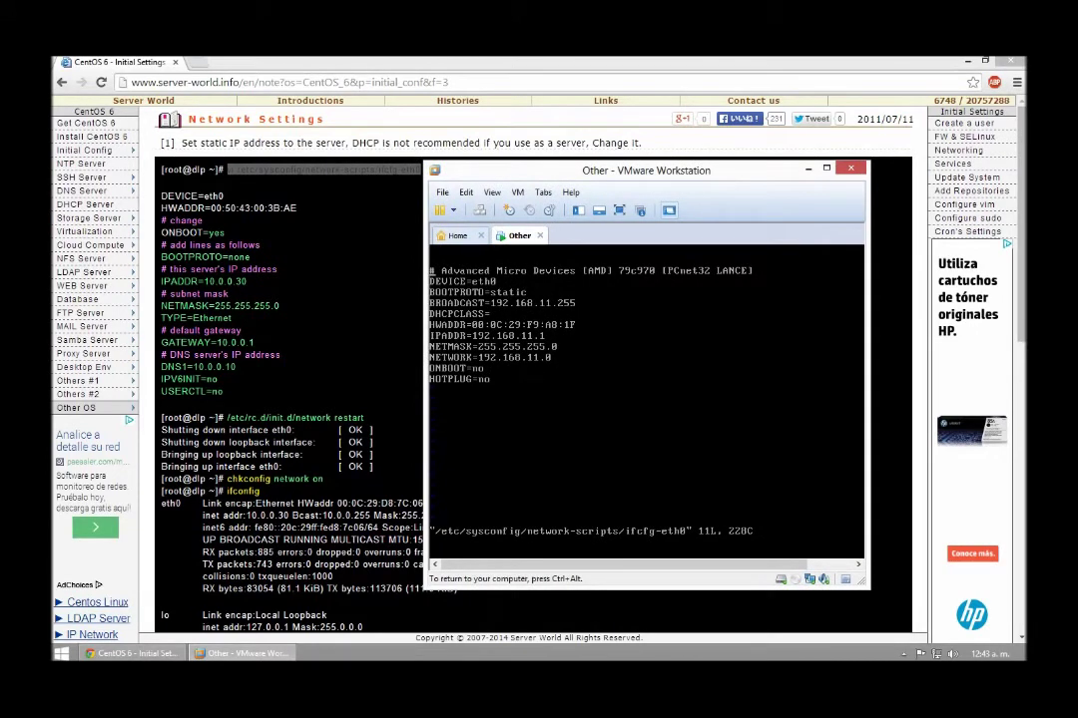
key("Down")
key("i")
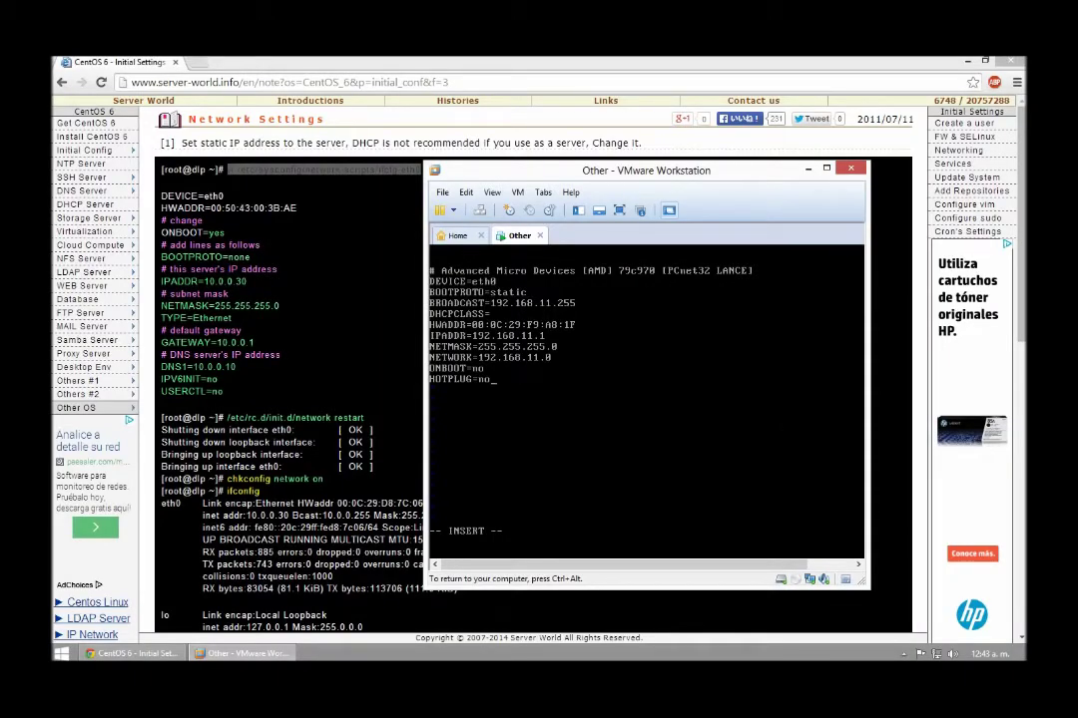
key("BackSpace")
key("BackSpace")
type("yes")
key("Delete")
key("Delete")
key("Delete")
key("Delete")
key("Delete")
key("Delete")
type("none")
key("Right")
key("Right")
key("Right")
key("Return")
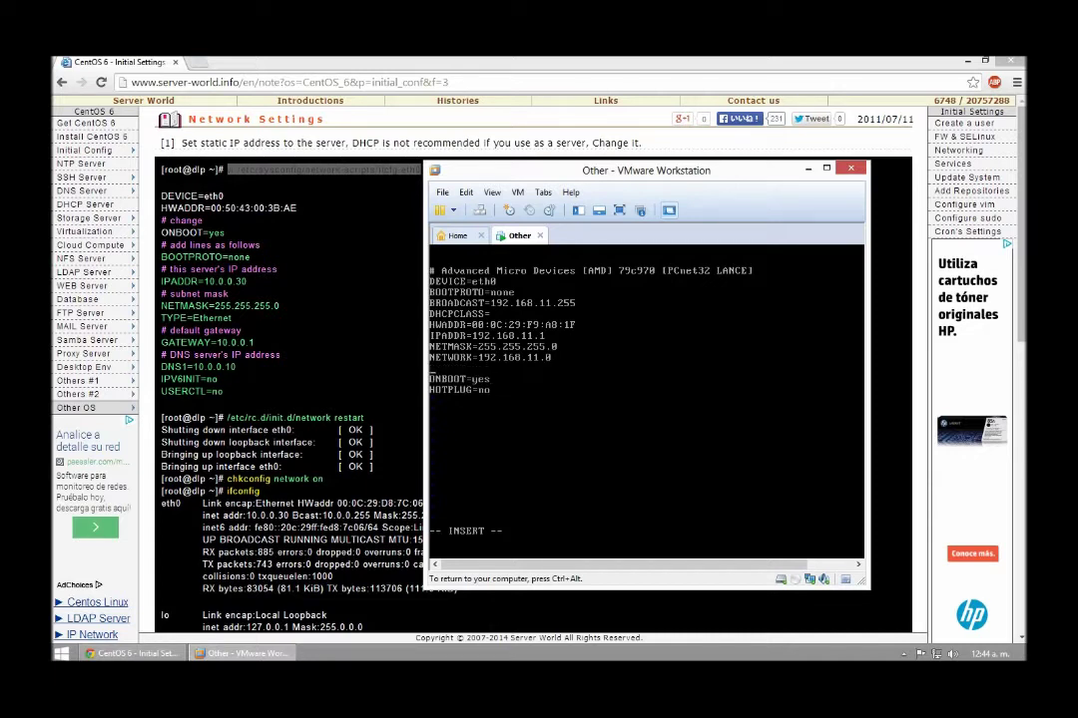
Add the lines IPV6INIT=no and USERCTL=no to ifcfg-eth0
type("ipv6init=NO")
key("BackSpace")
key("BackSpace")
key("BackSpace")
key("BackSpace")
key("BackSpace")
key("BackSpace")
key("BackSpace")
key("BackSpace")
key("BackSpace")
key("BackSpace")
type("pv6")
key("BackSpace")
key("BackSpace")
key("BackSpace")
type("PV6INIT=no")
key("Return")
type("USERC")
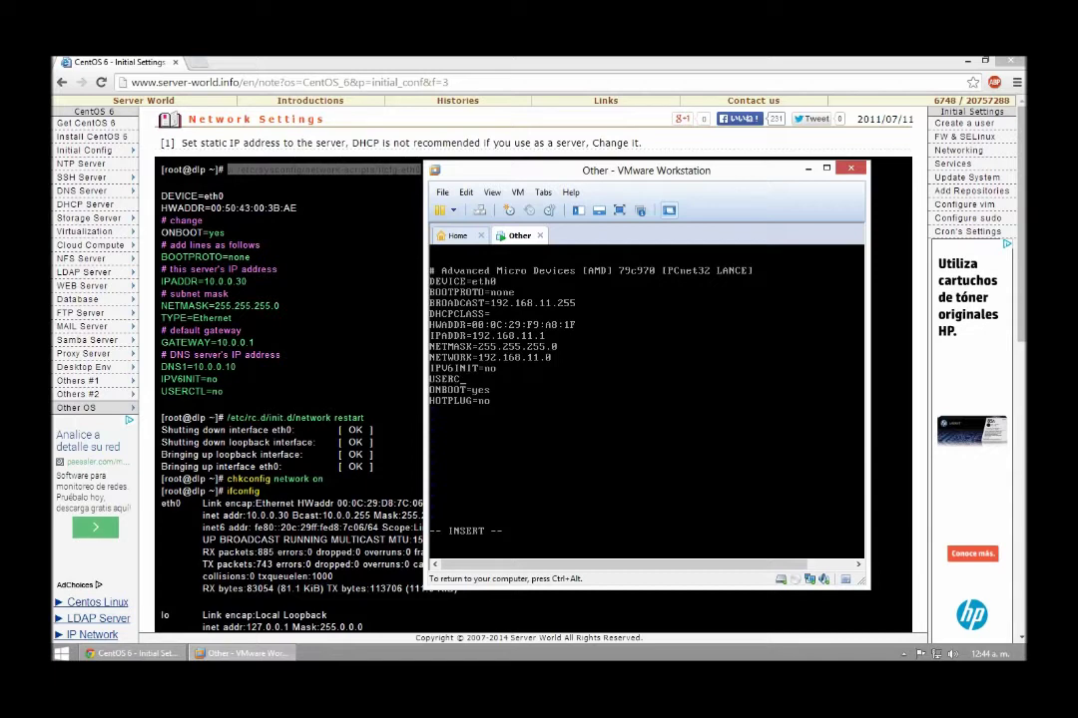
type("TL=no")
Leave insert mode and write the file to disk with :w
left_click(494, 336)
key("Escape")
type("w")
key("Return")
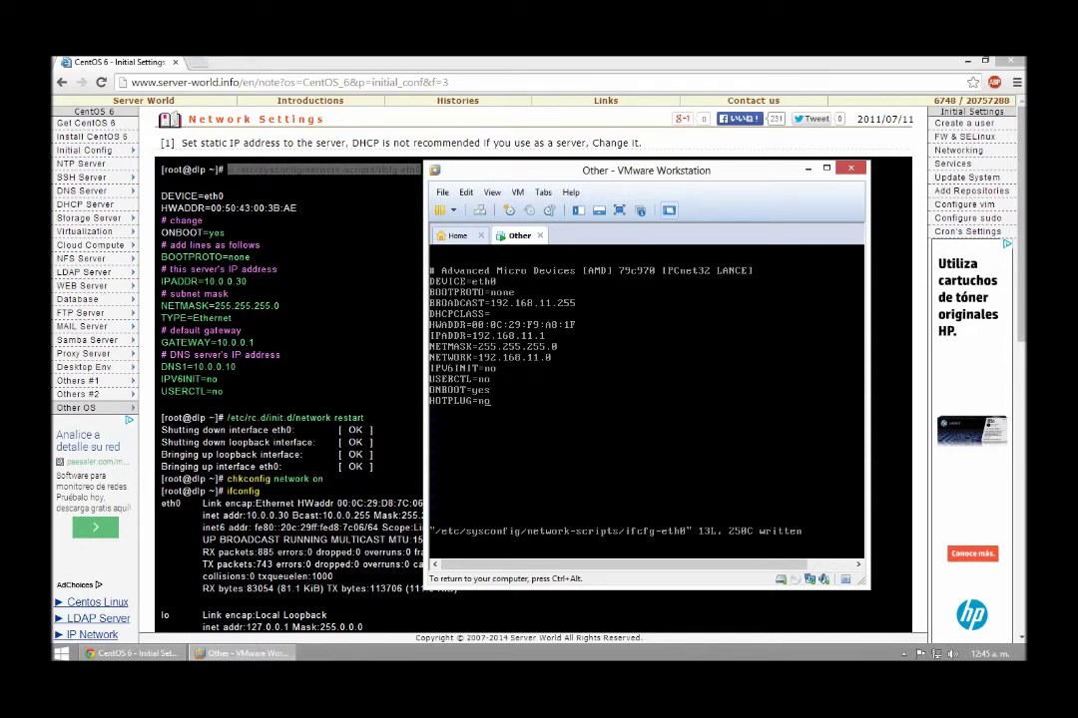
type(":q")
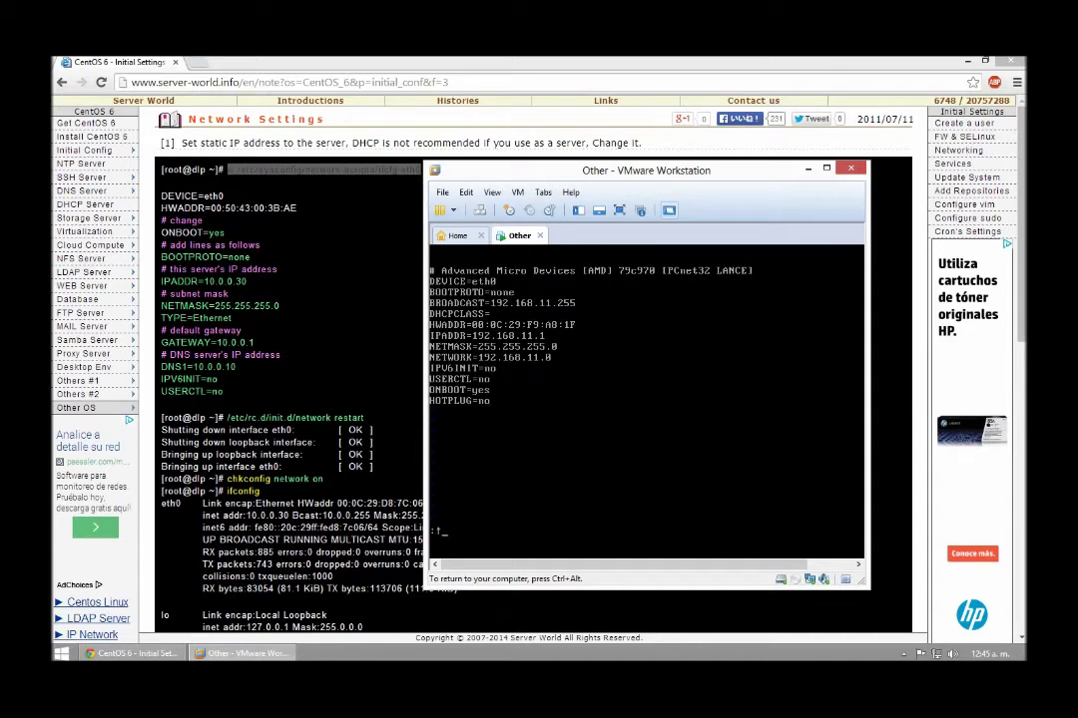
Exit vi with :exit and clear the console
key("Return")
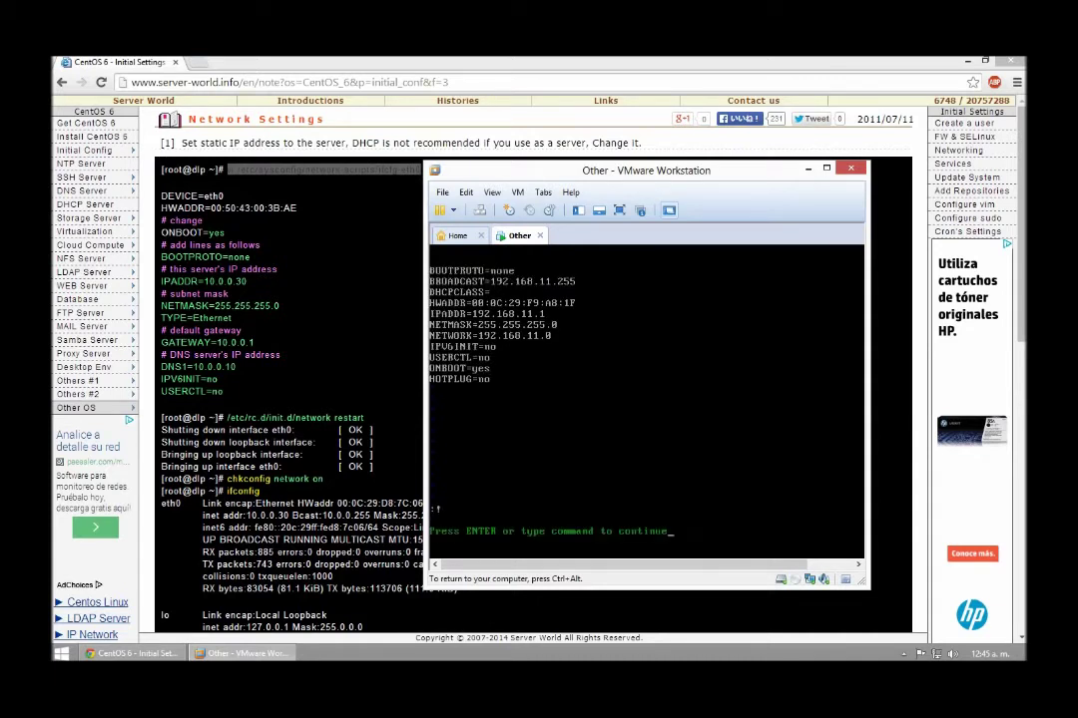
key("Return")
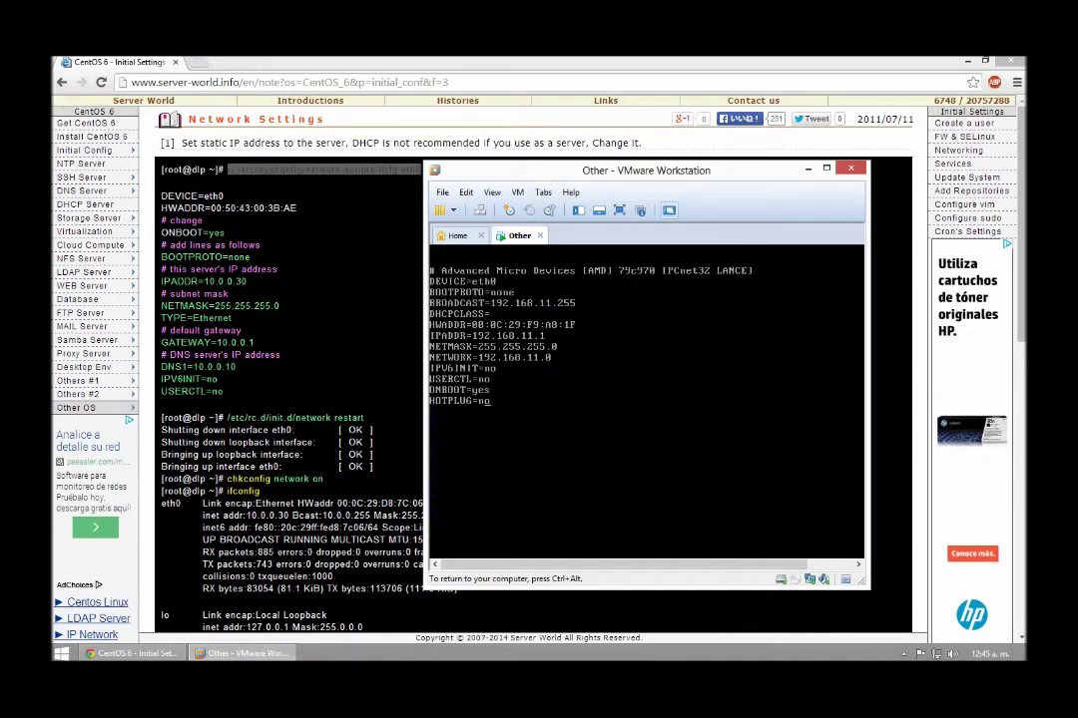
type(":exit")
key("Return")
type("clear")
key("Return")
Reopen ifcfg-eth0 from history to verify the saved values, then exit back to the shell
key("Up")
key("Up")
key("Return")
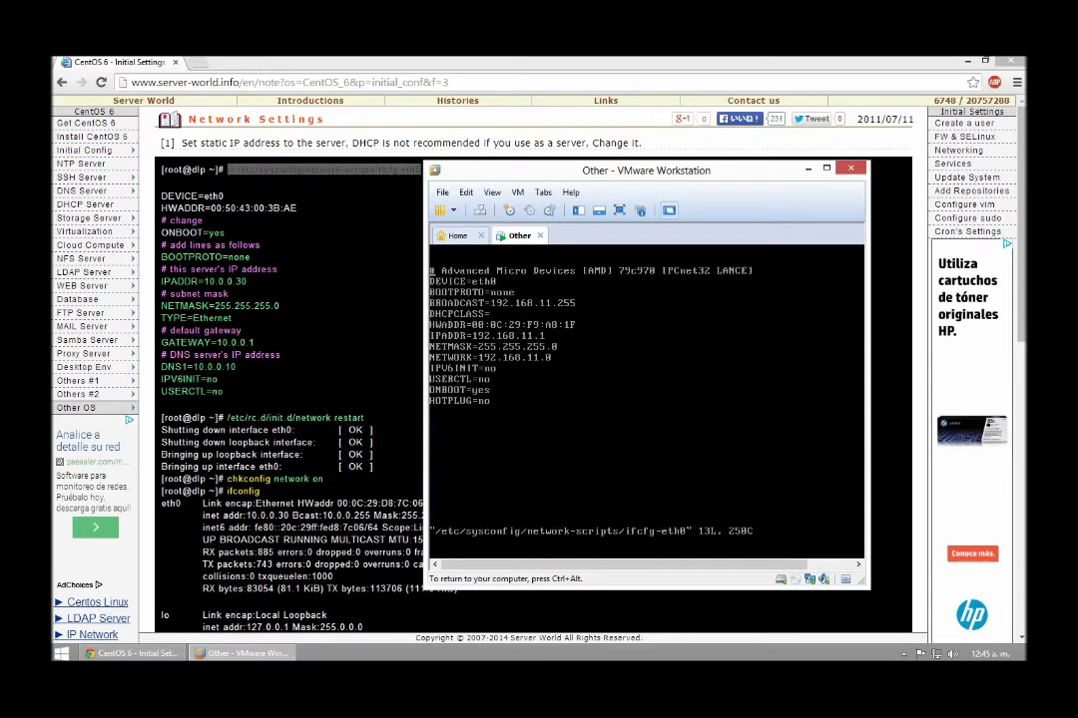
type(":")
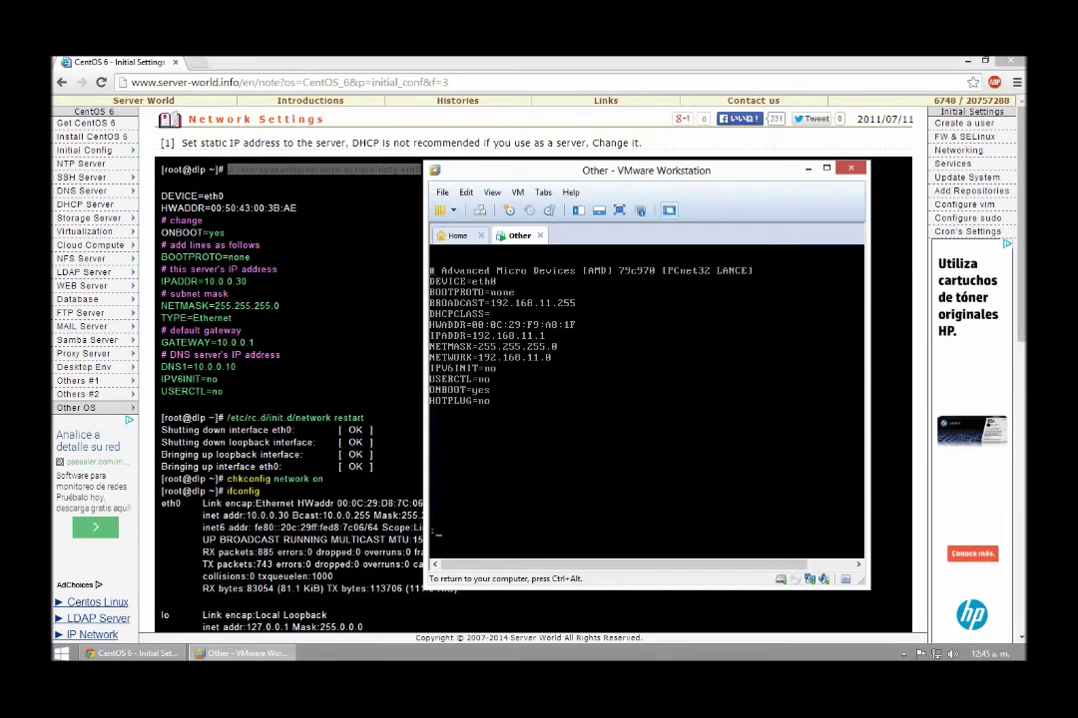
type("exit")
key("Return")
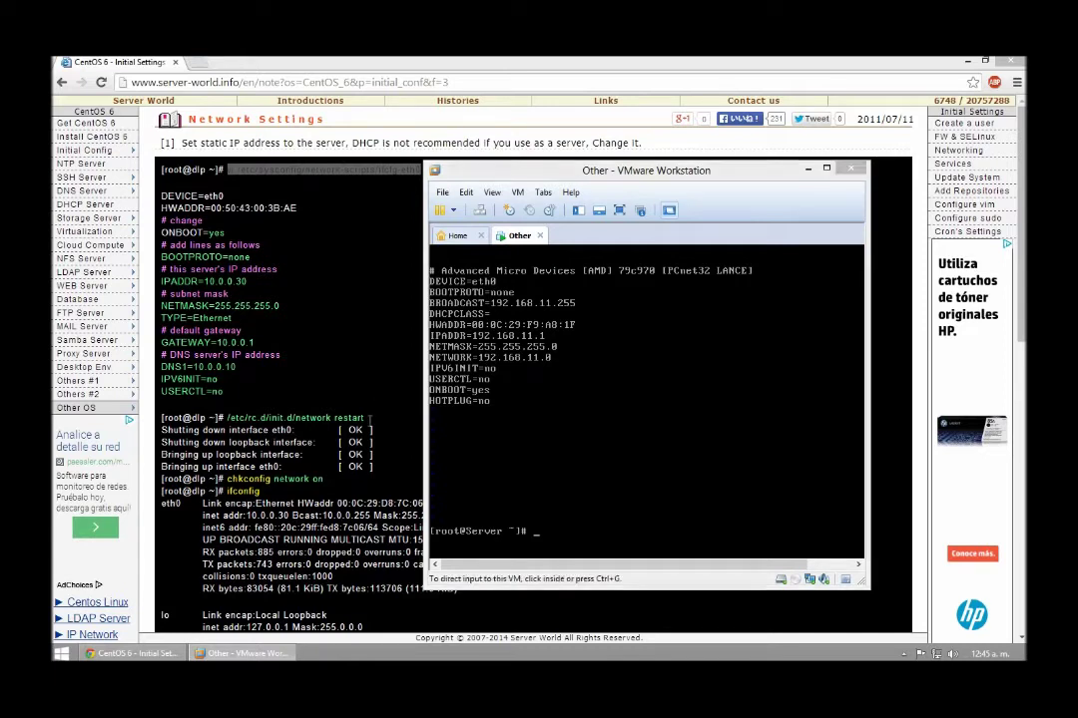
left_click(283, 417)
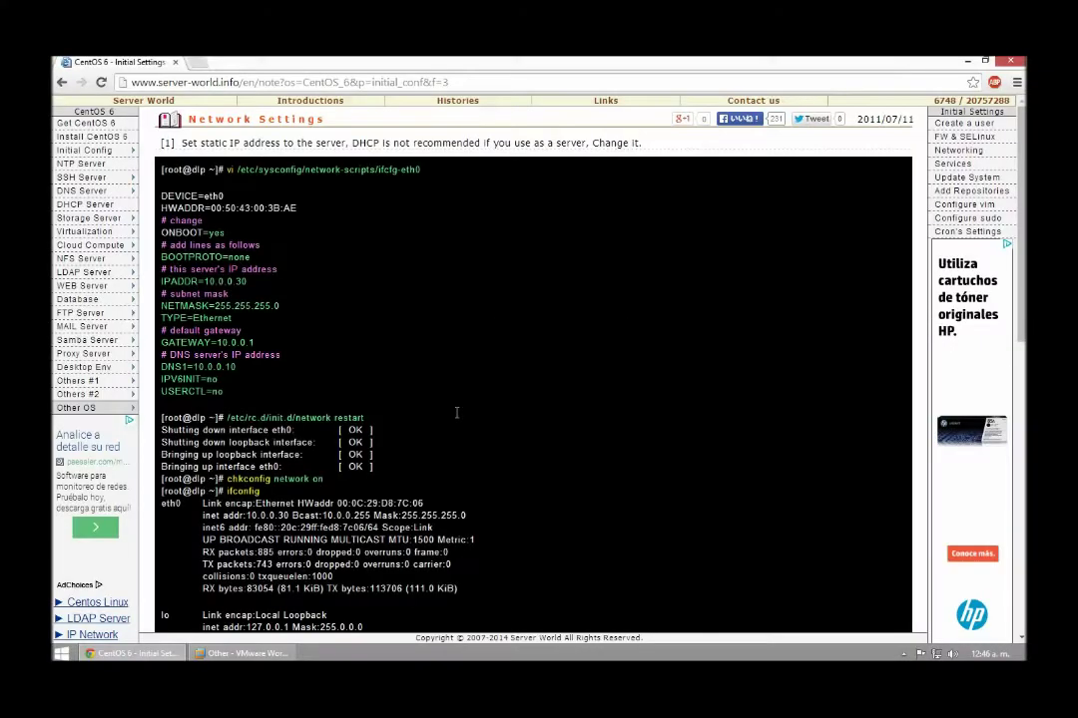
Restart the CentOS network service with /etc/rc.d/init.d/network restart in the VM console
left_click_drag(228, 417, 457, 417)
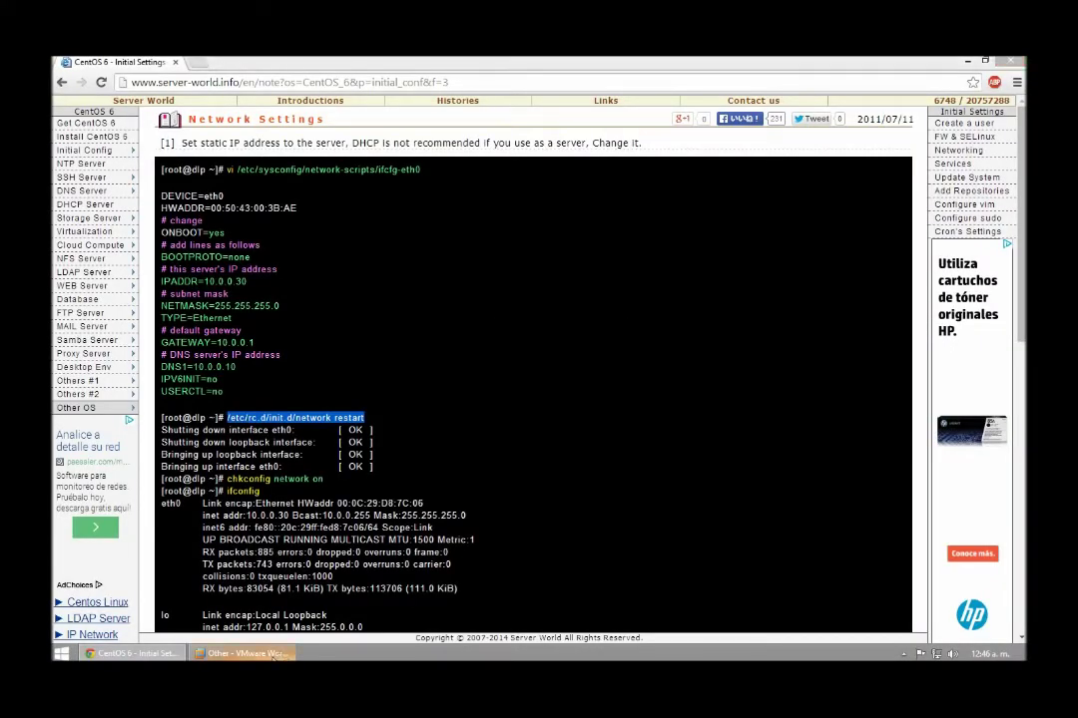
left_click(271, 654)
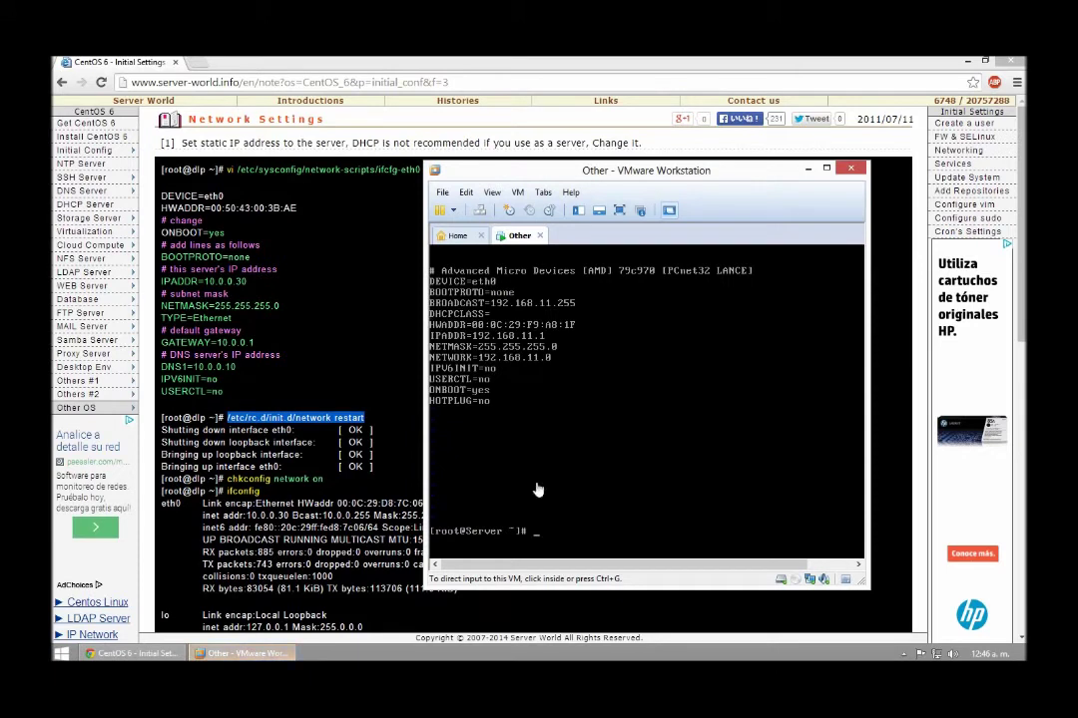
left_click(596, 529)
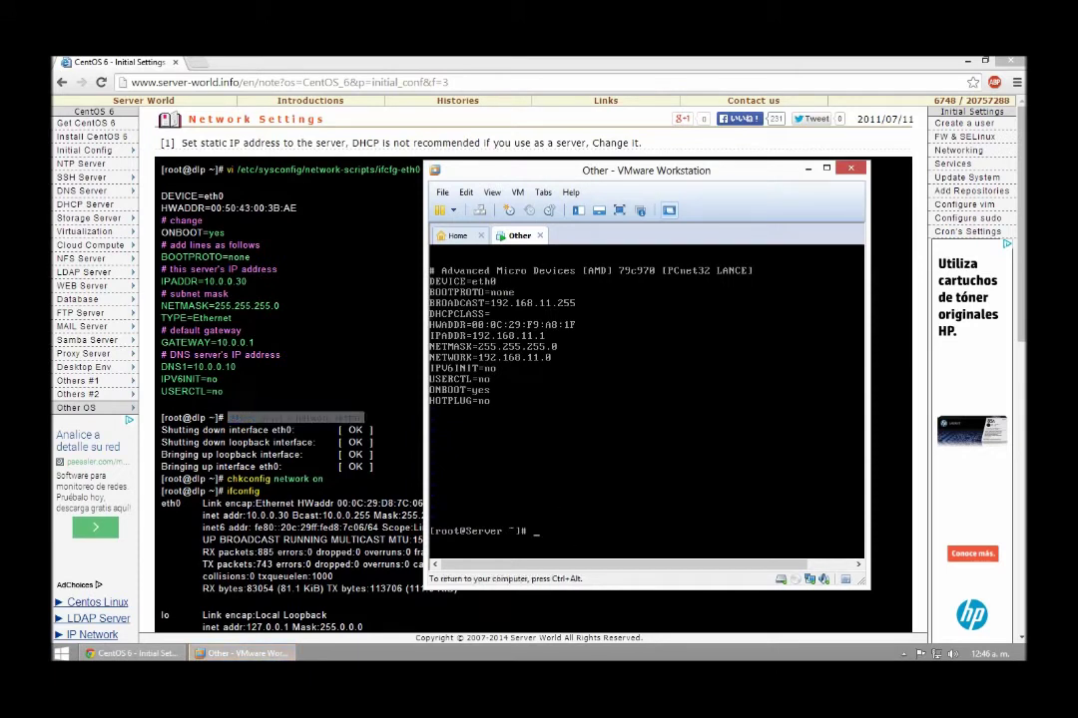
type("/etc/rc.d/init.d/network")
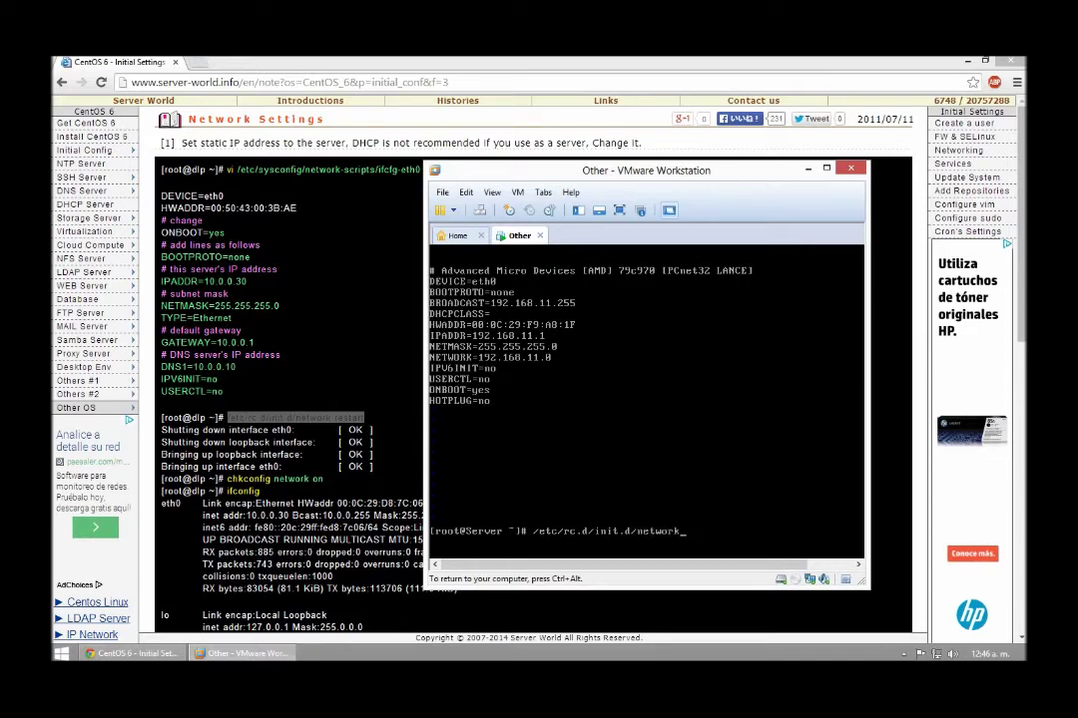
type(" restart")
key("Return")
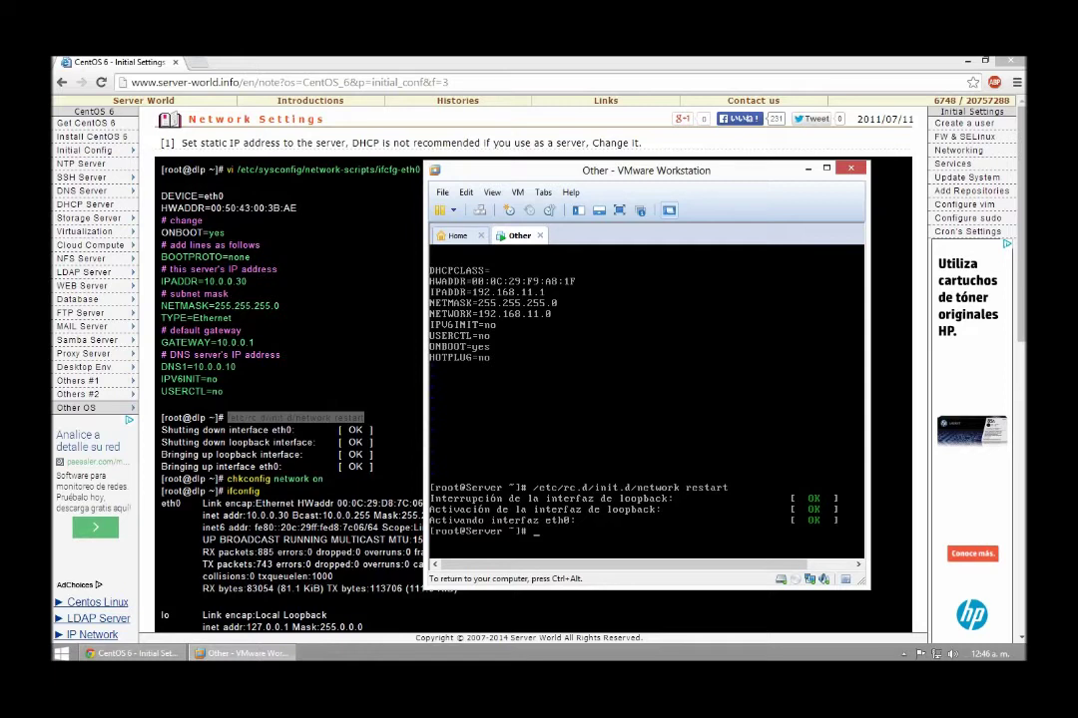
Run chkconfig network on, confirm eth0 holds 192.168.11.1 with ifconfig, and close the guide
type("chkconfig network on")
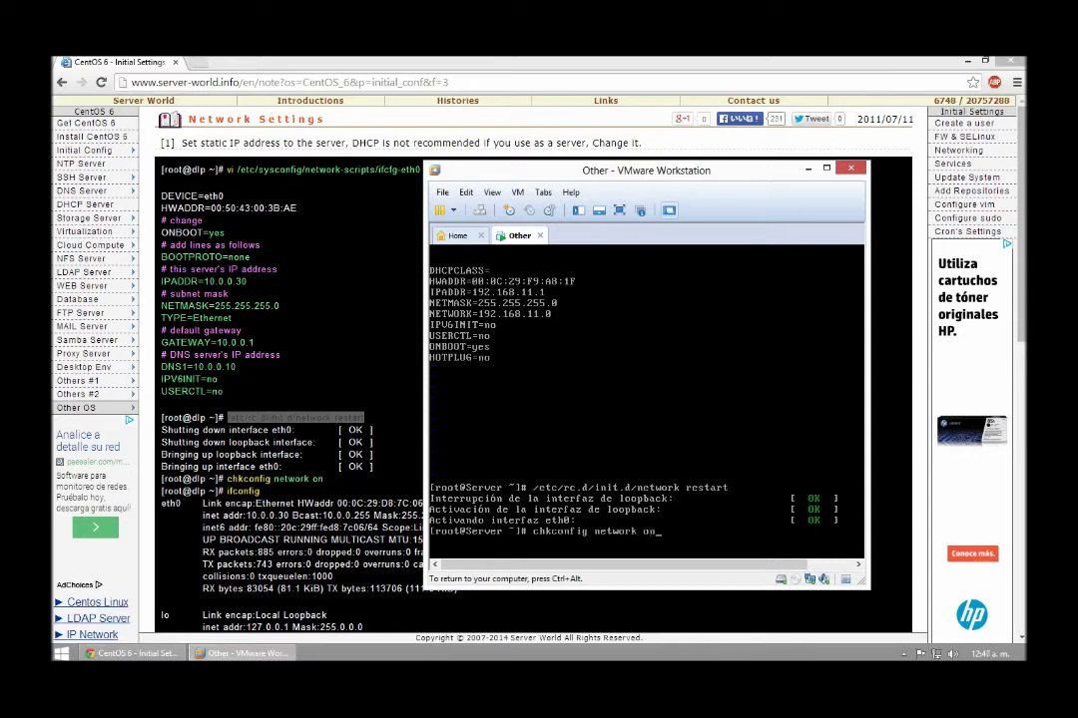
key("Return")
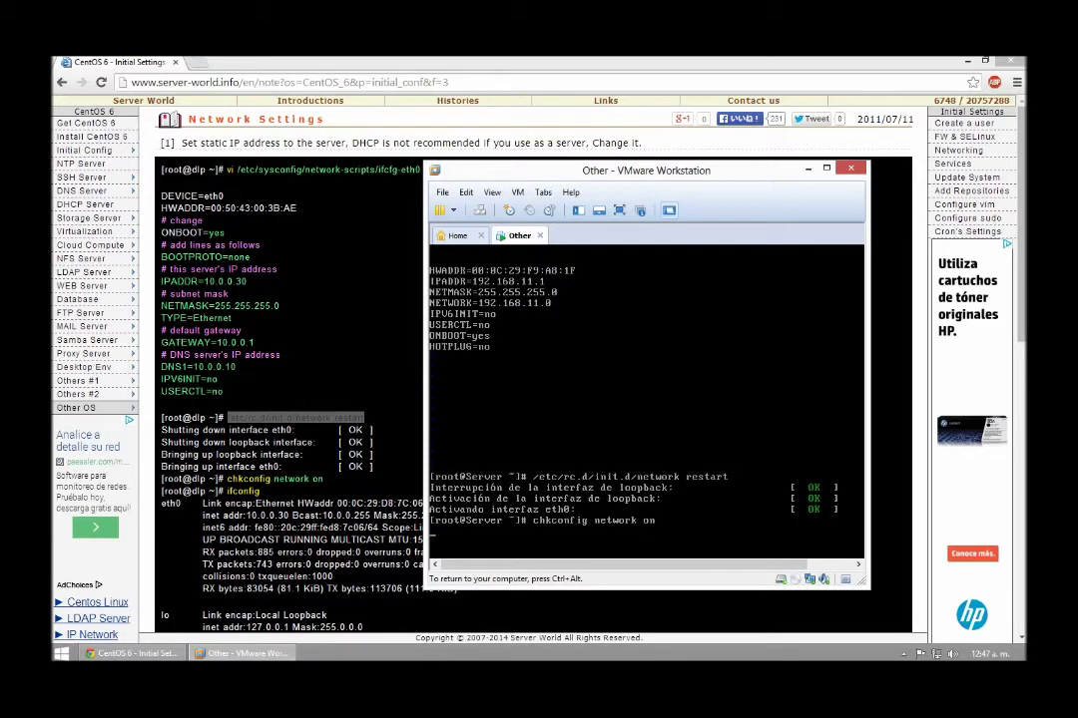
type("ifconfig")
key("Return")
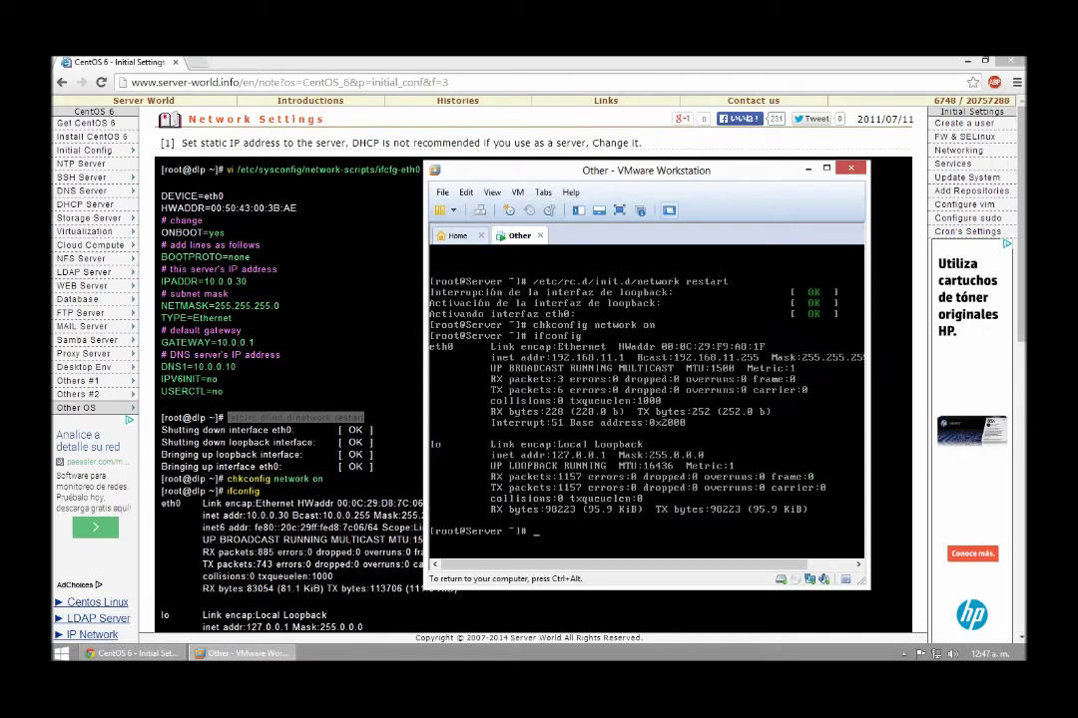
key("ctrl+alt")
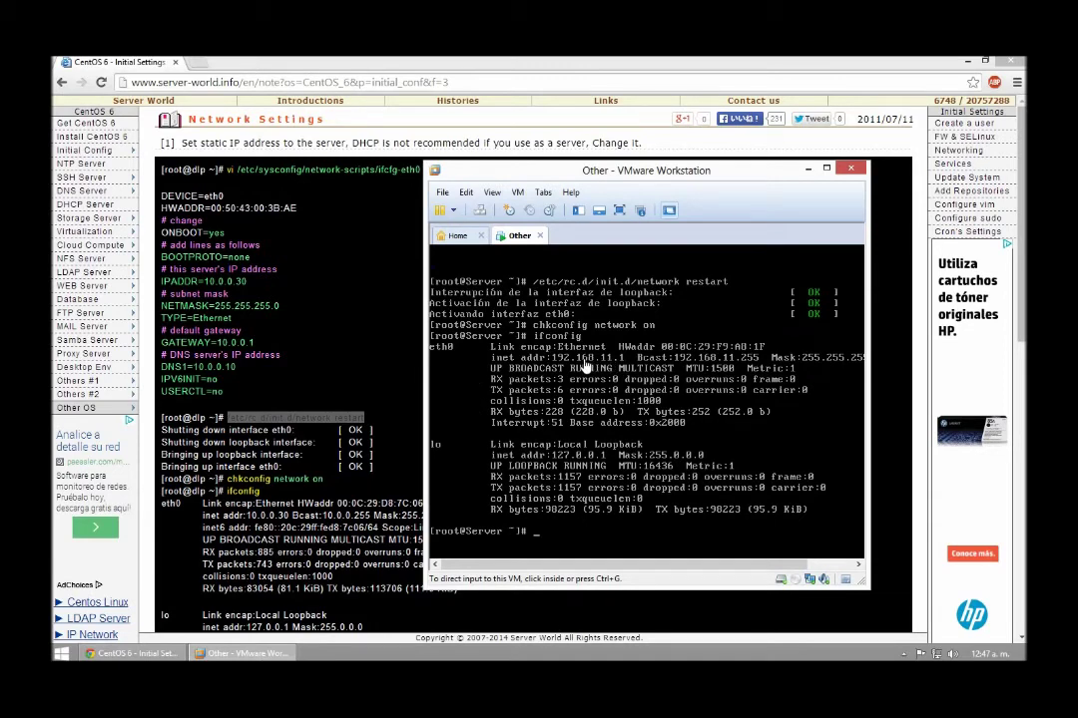
left_click(1011, 61)
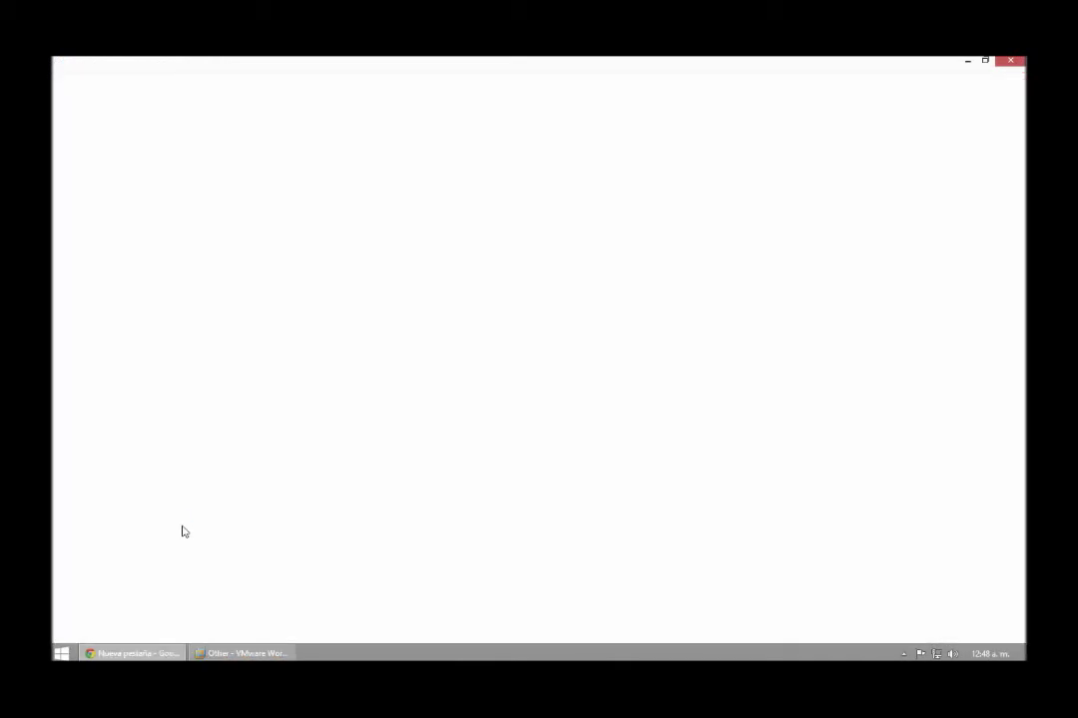
Try loading 192.168.11.1 in Chrome, which fails, then bring up the PC's network options
type("1")
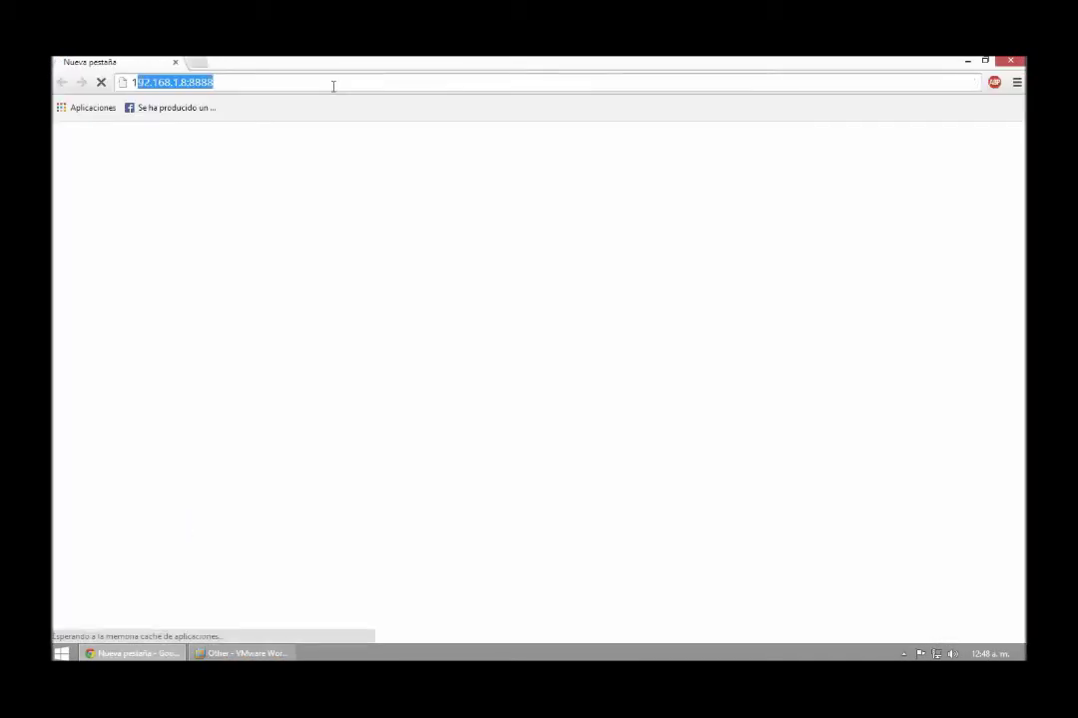
type("92.14")
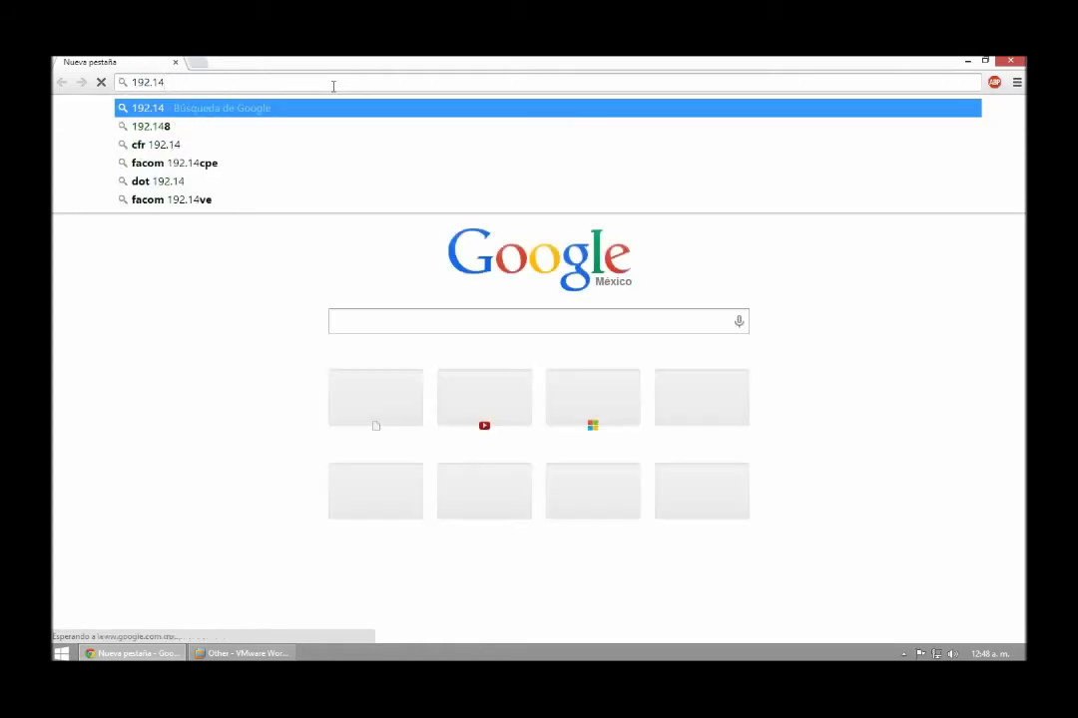
key("BackSpace")
type("68.")
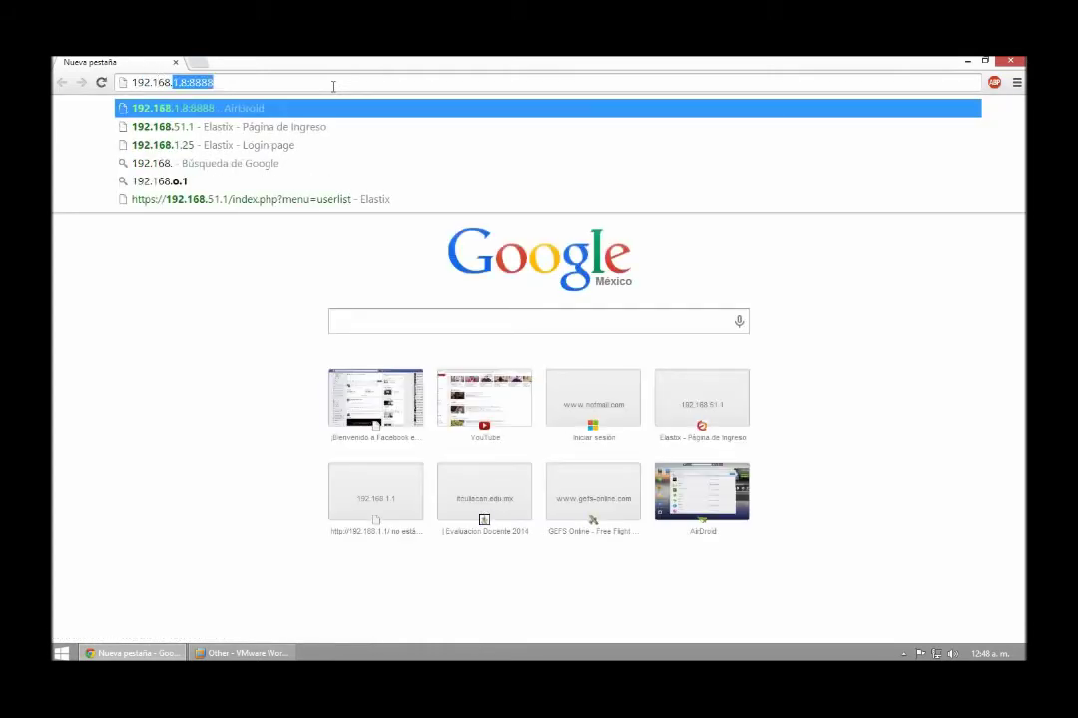
type("0")
key("BackSpace")
type("11.1")
key("Return")
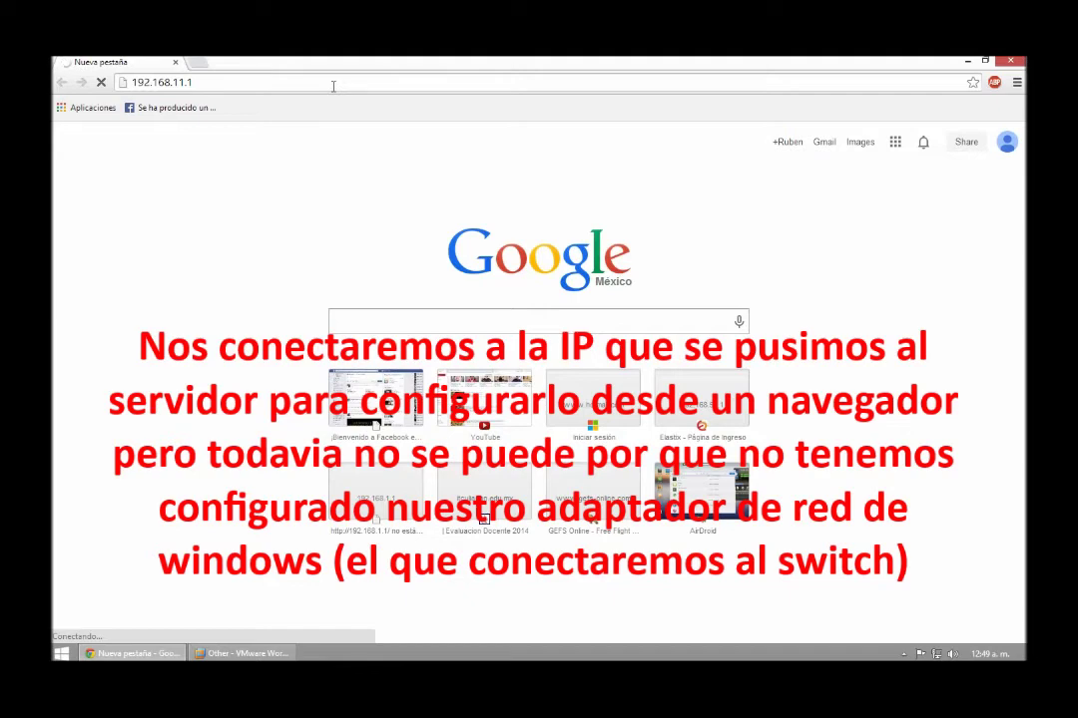
right_click(936, 654)
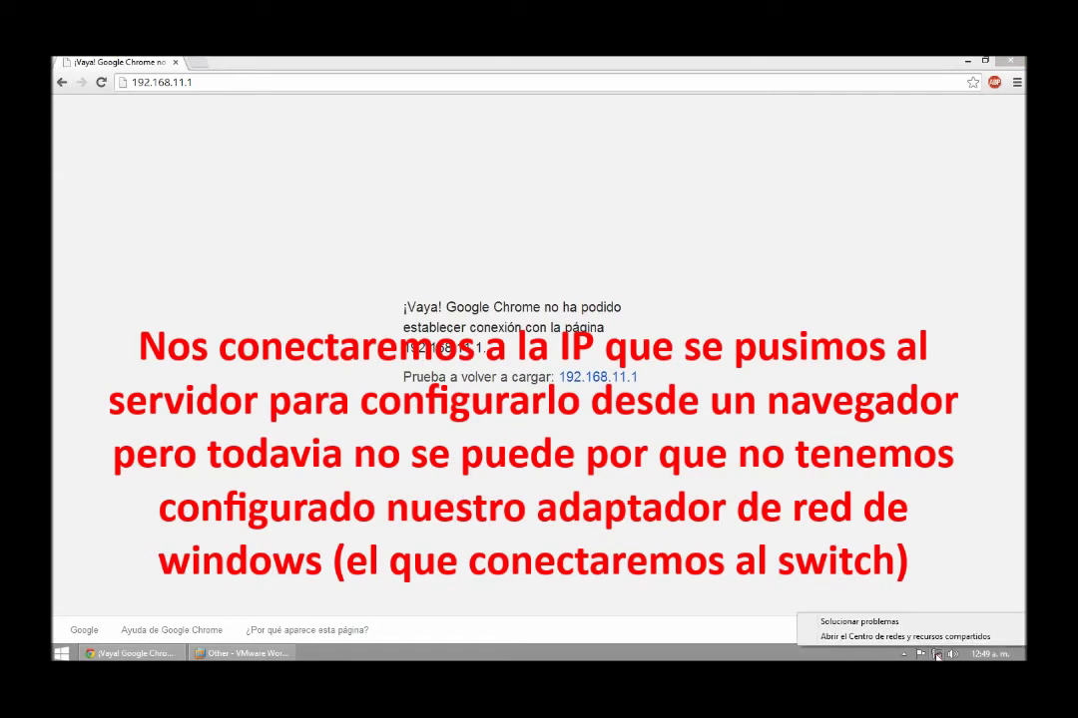
Check PC 1's adapter status and details, showing only a self-assigned 169.254.111.180 address
left_click(936, 638)
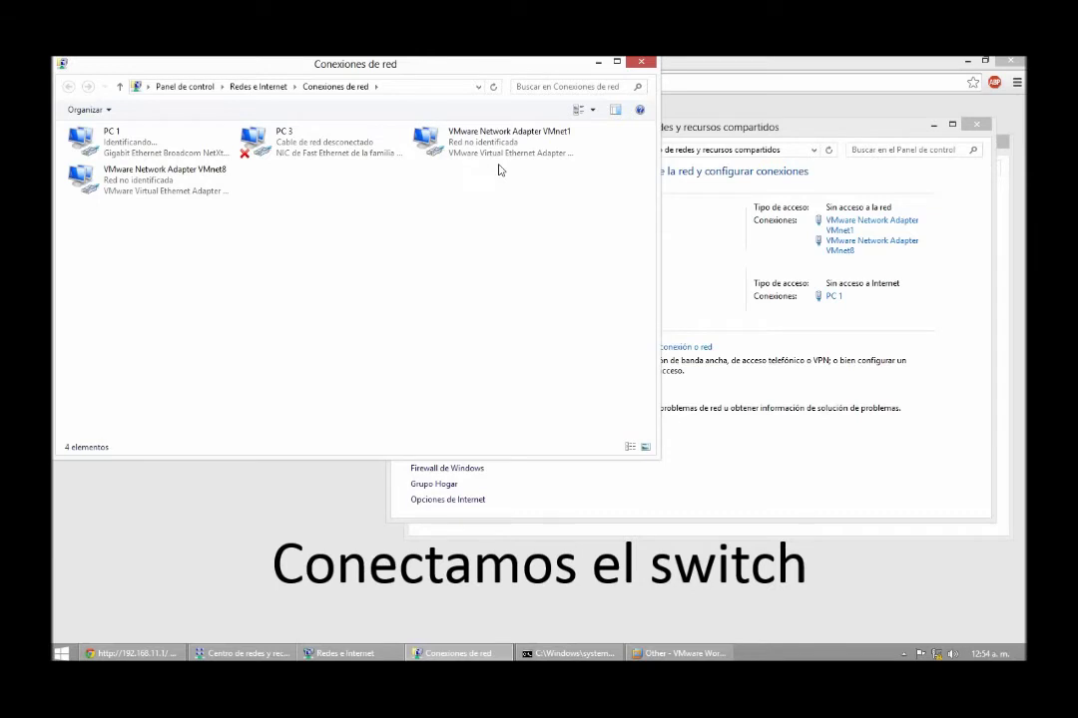
left_click(167, 153)
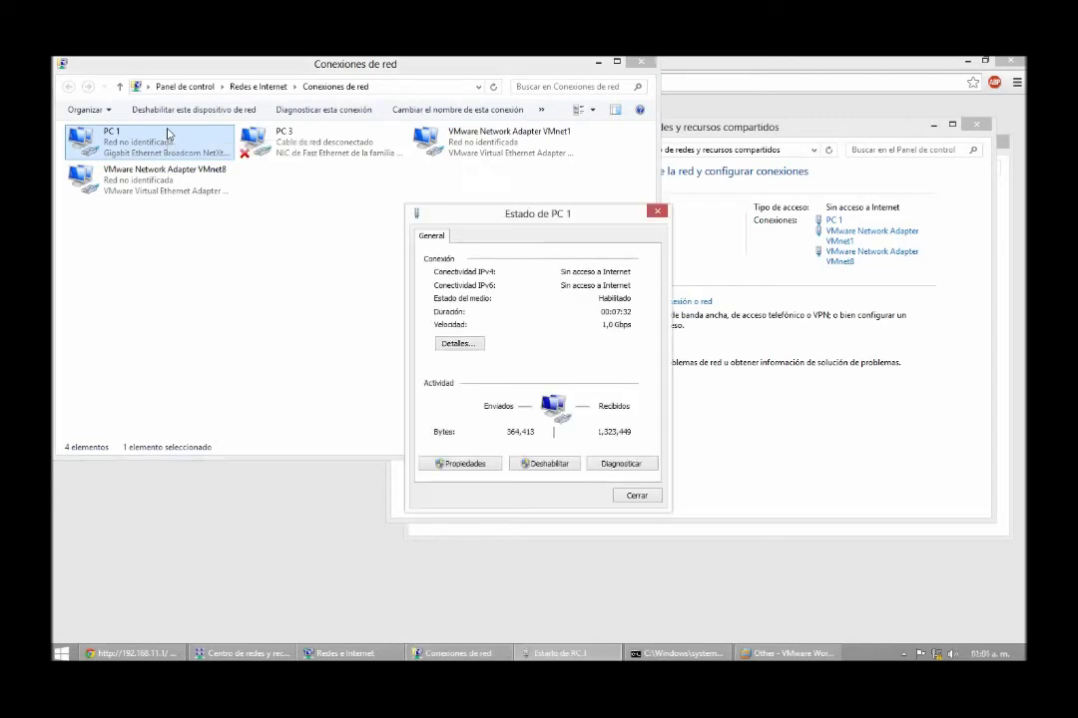
left_click(473, 343)
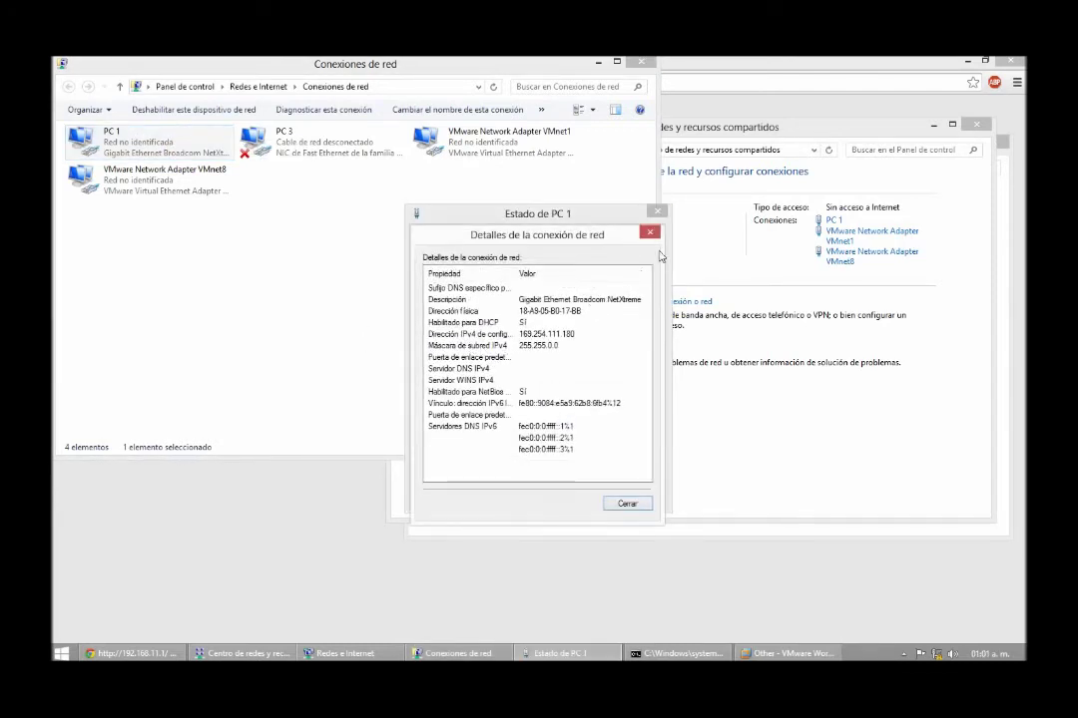
left_click(650, 233)
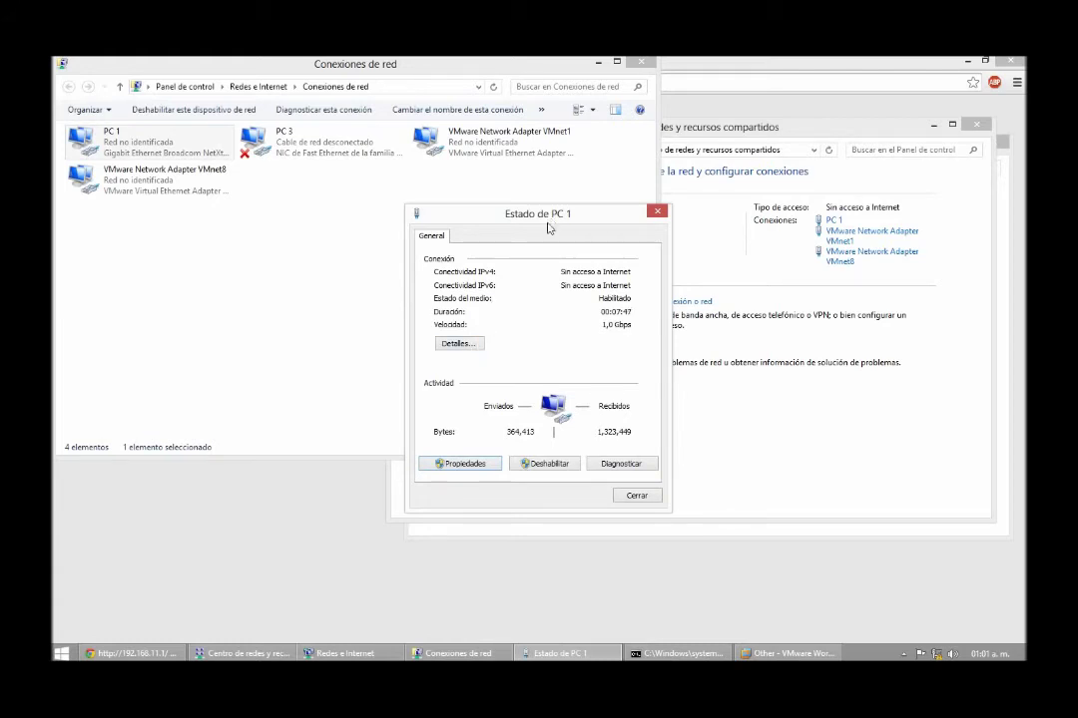
Set PC 1's IPv4 to static 192.168.11.2, mask 255.255.255.0, gateway 192.168.11.1
left_click(465, 464)
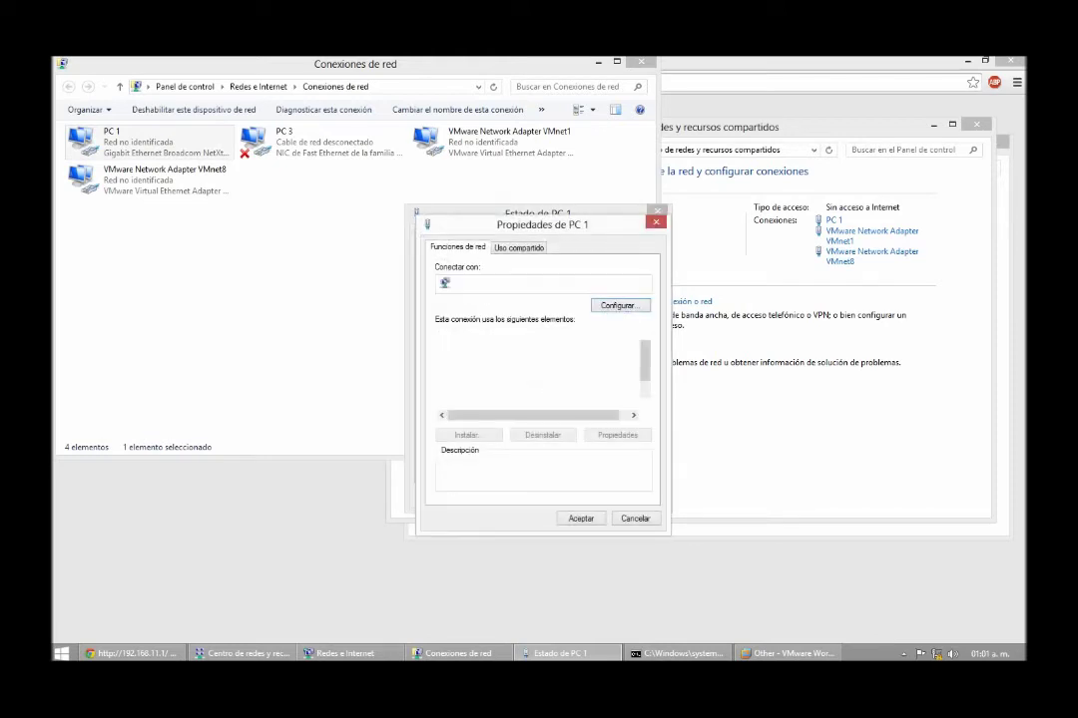
key("Down")
key("Down")
key("Down")
key("Down")
key("Down")
key("Down")
key("Down")
key("Down")
key("Down")
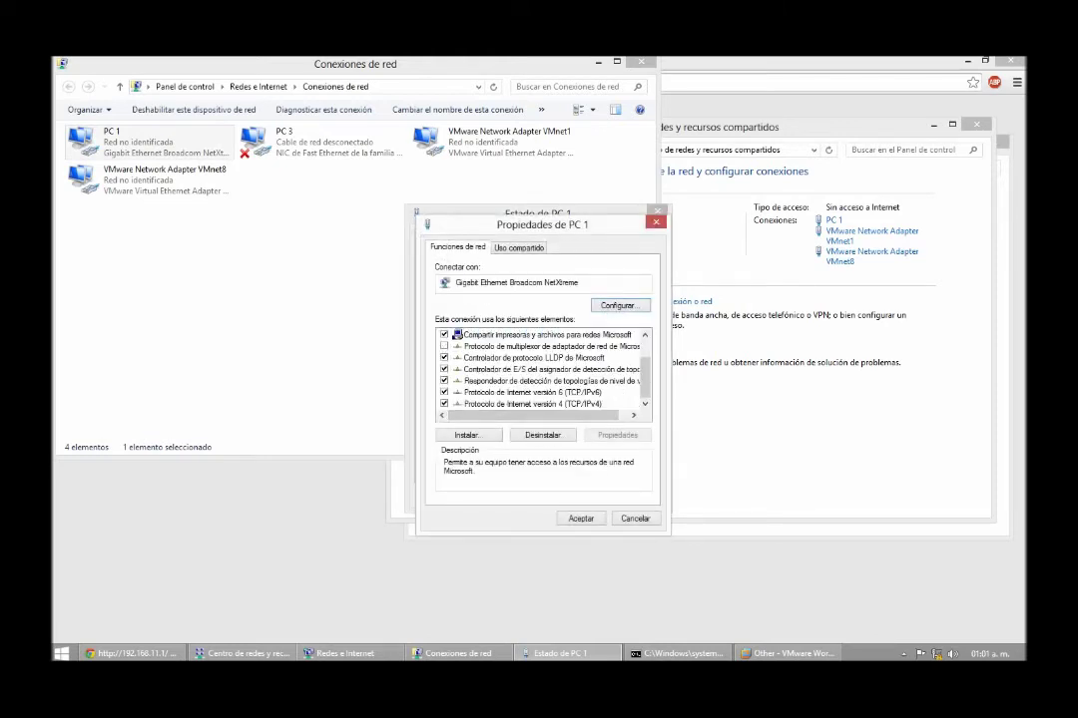
key("alt+r")
key("Down")
type("192.168.")
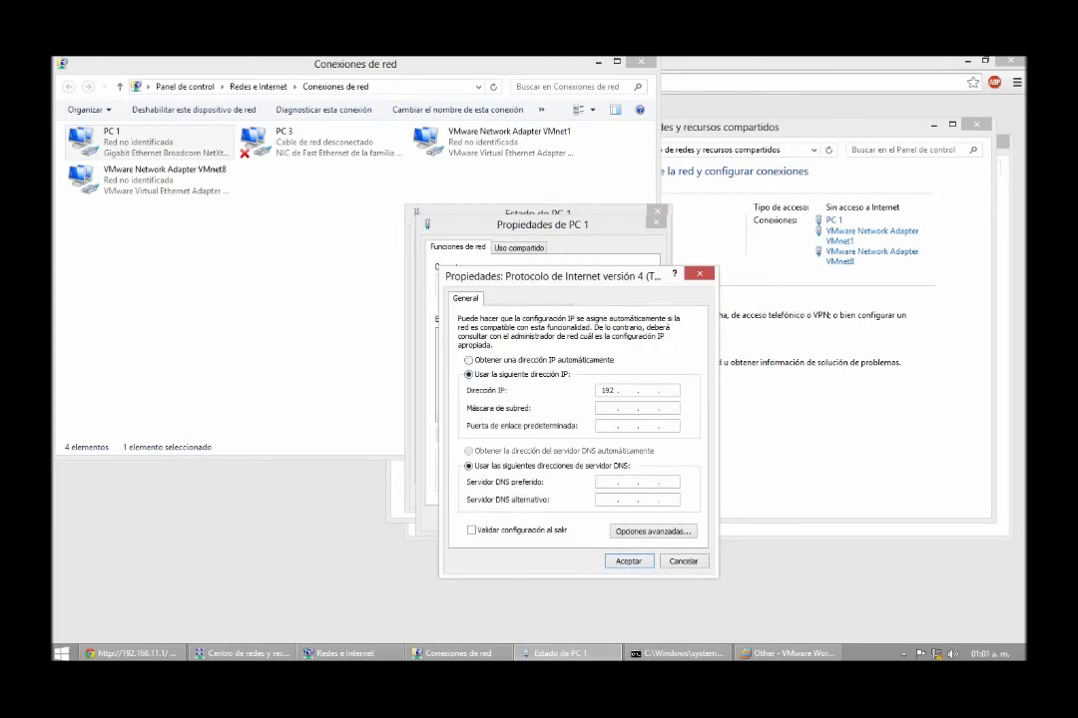
type("11.2")
key("Tab")
key("Tab")
type("192 . 168 . 11 . 1")
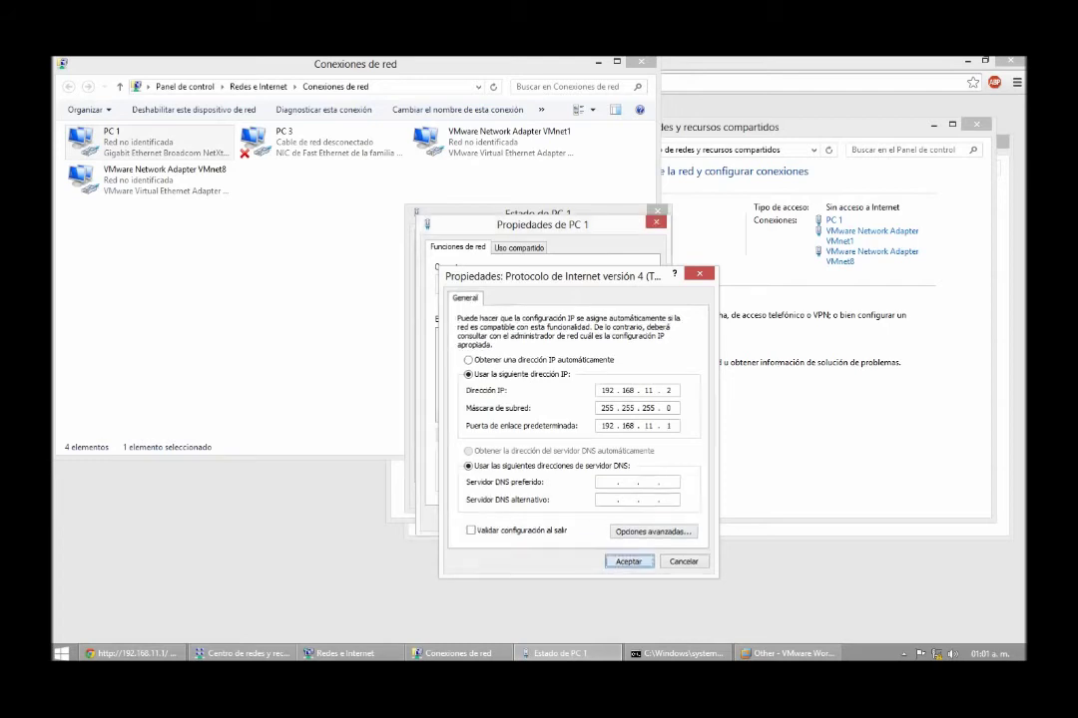
left_click(627, 560)
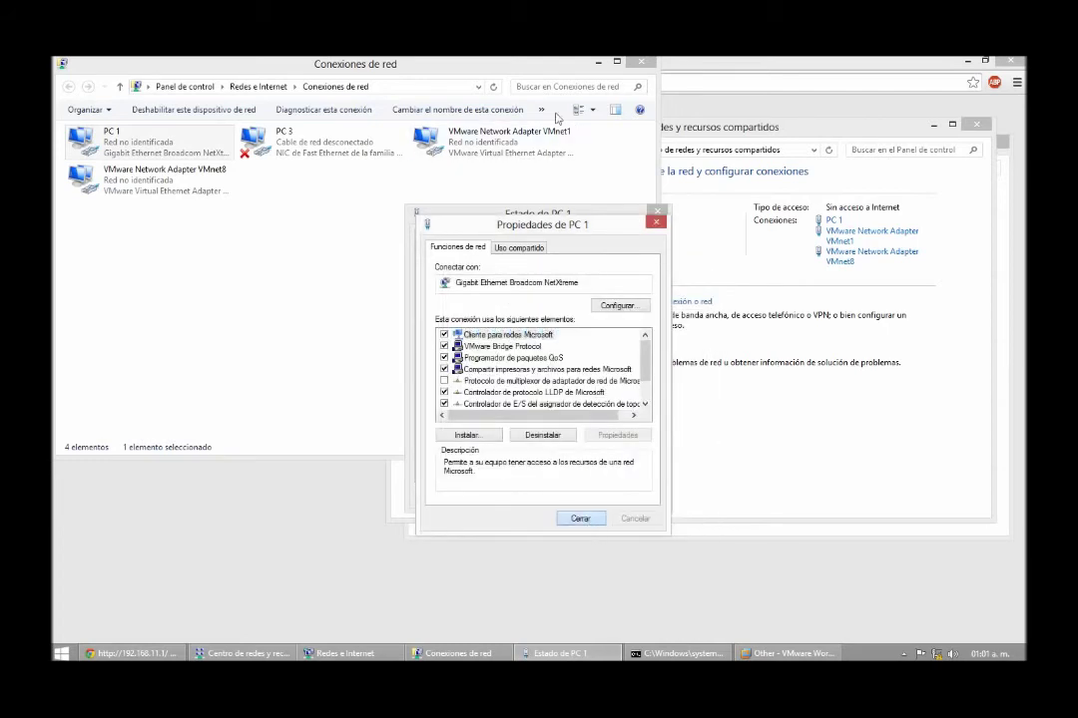
key("Return")
left_click(647, 70)
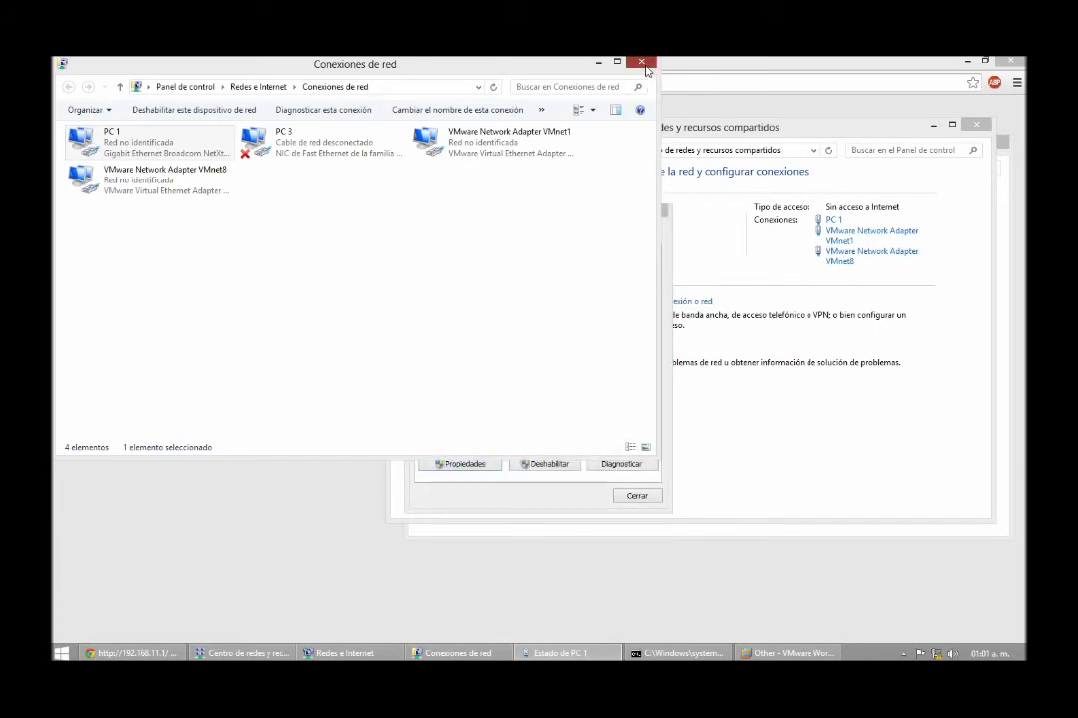
left_click(646, 66)
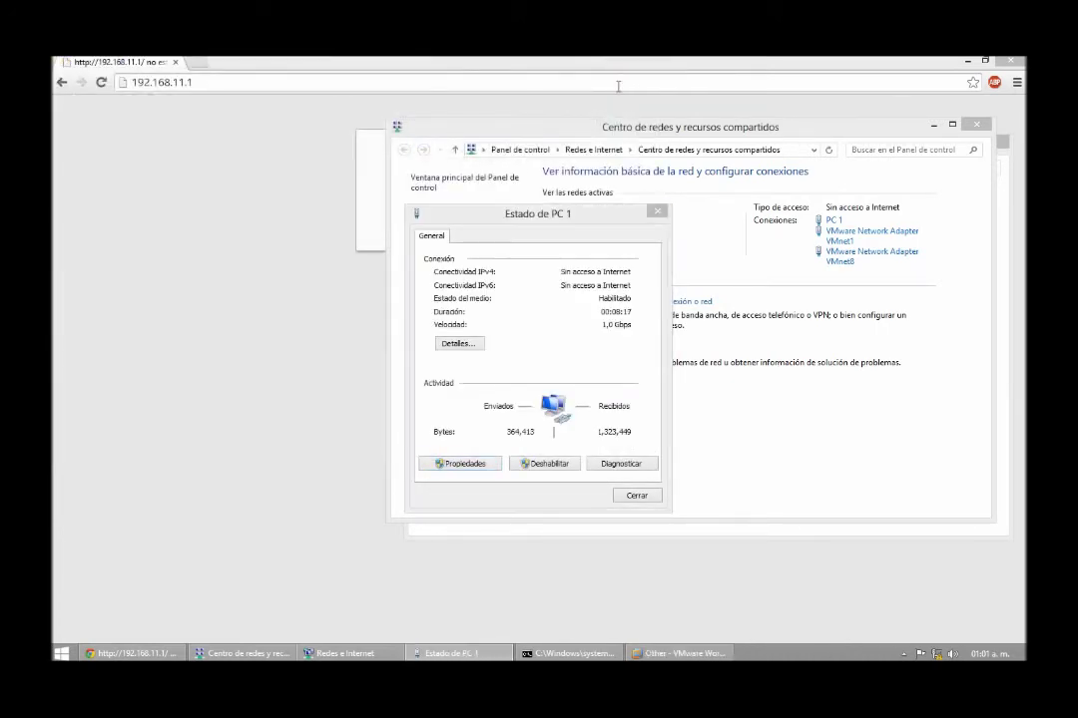
Reload 192.168.11.1, decline network sharing, and proceed past the untrusted-certificate warning
left_click(617, 86)
left_click(449, 653)
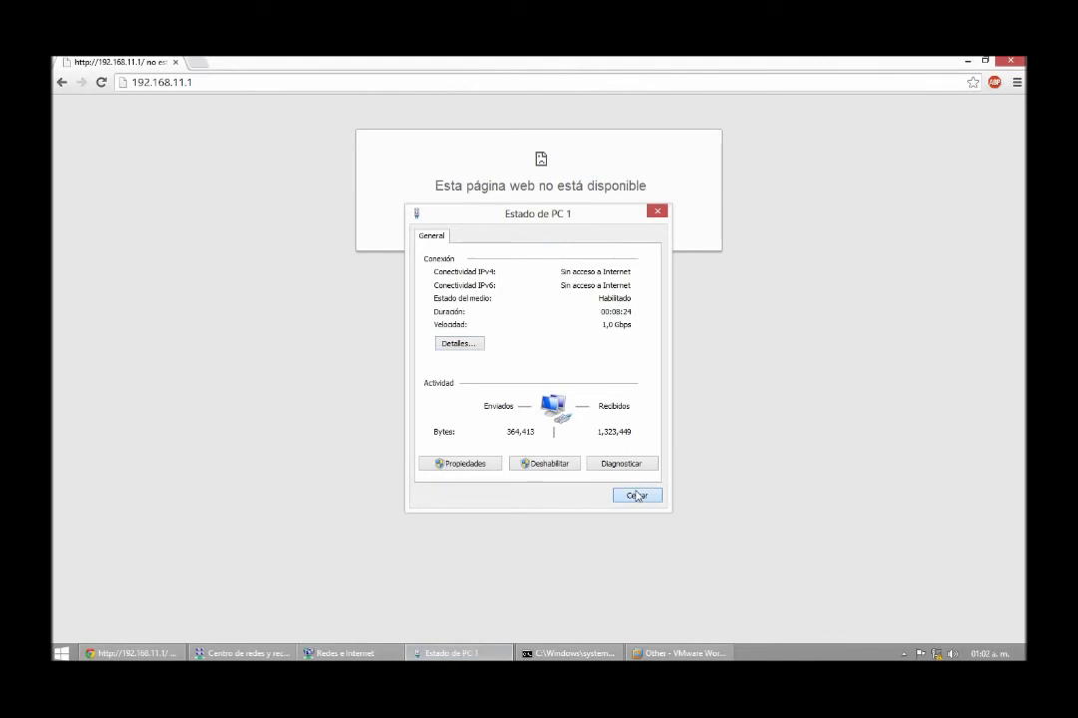
left_click(637, 496)
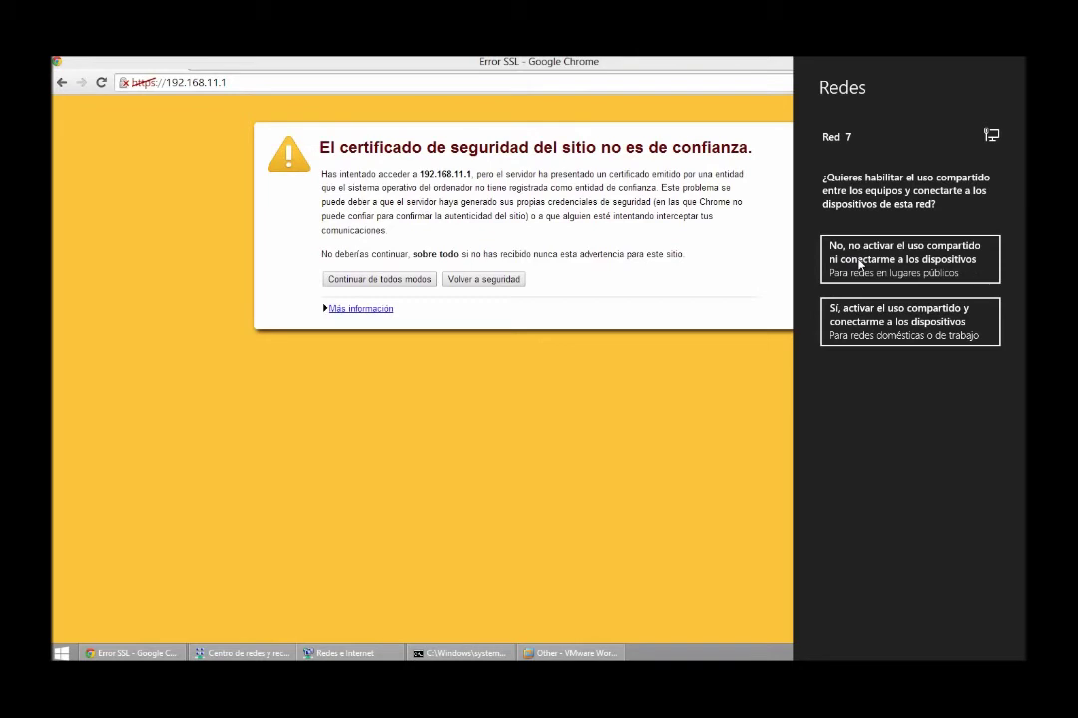
left_click(859, 261)
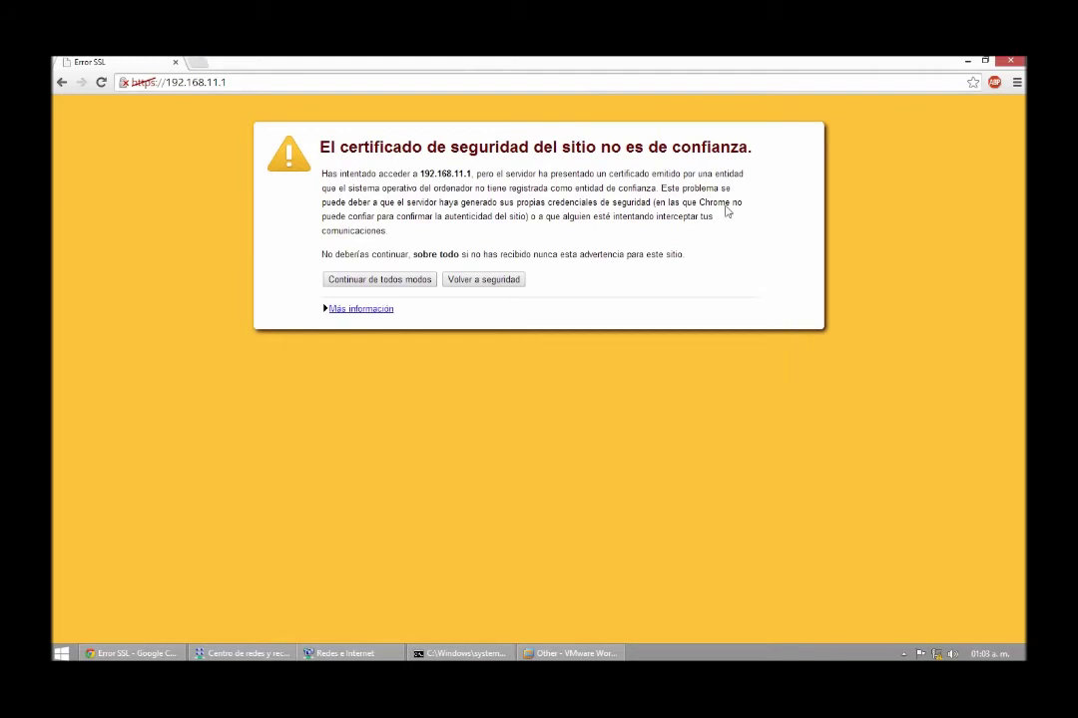
left_click(369, 279)
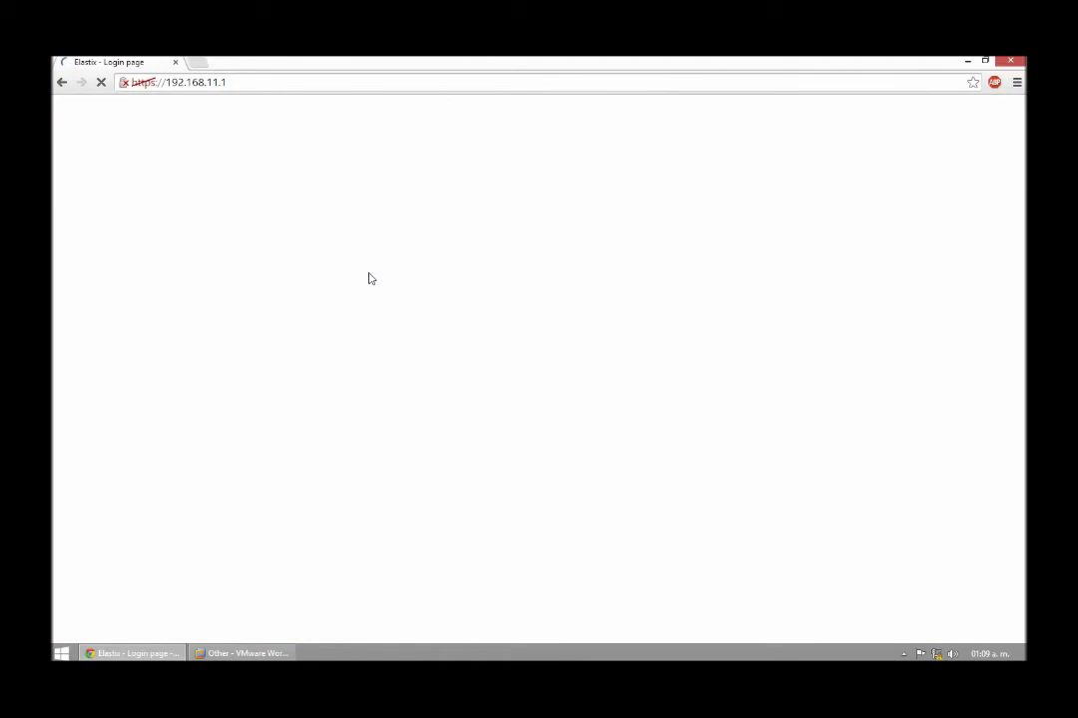
Log in to Elastix, replacing the autofilled password with the admin password
key("Tab")
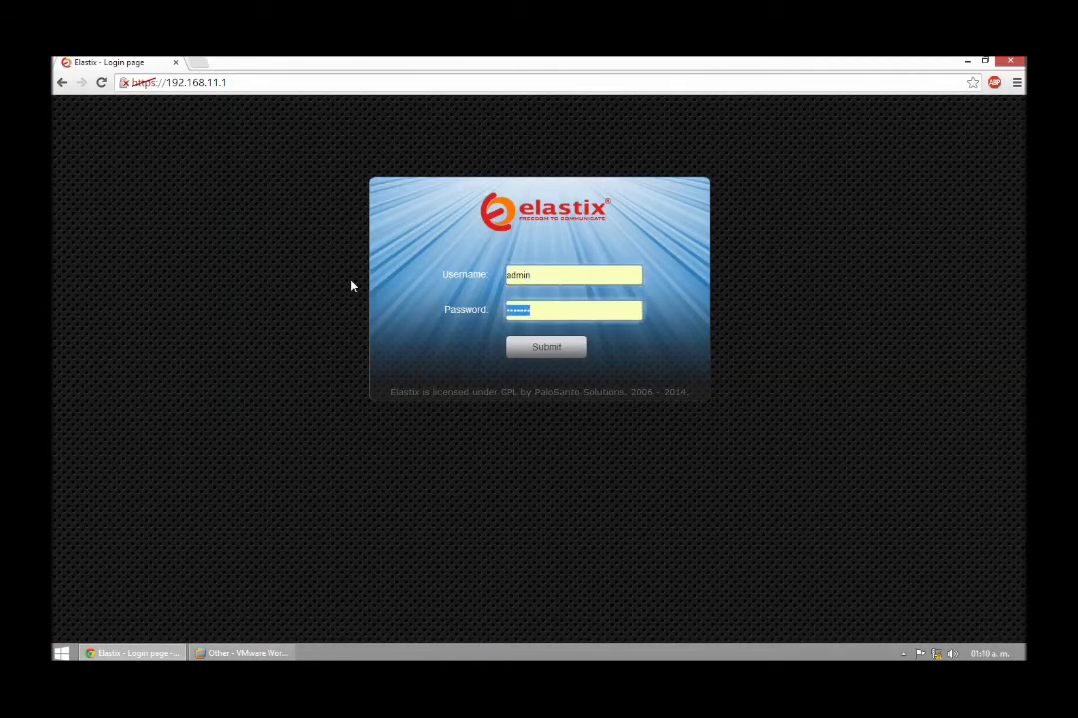
key("BackSpace")
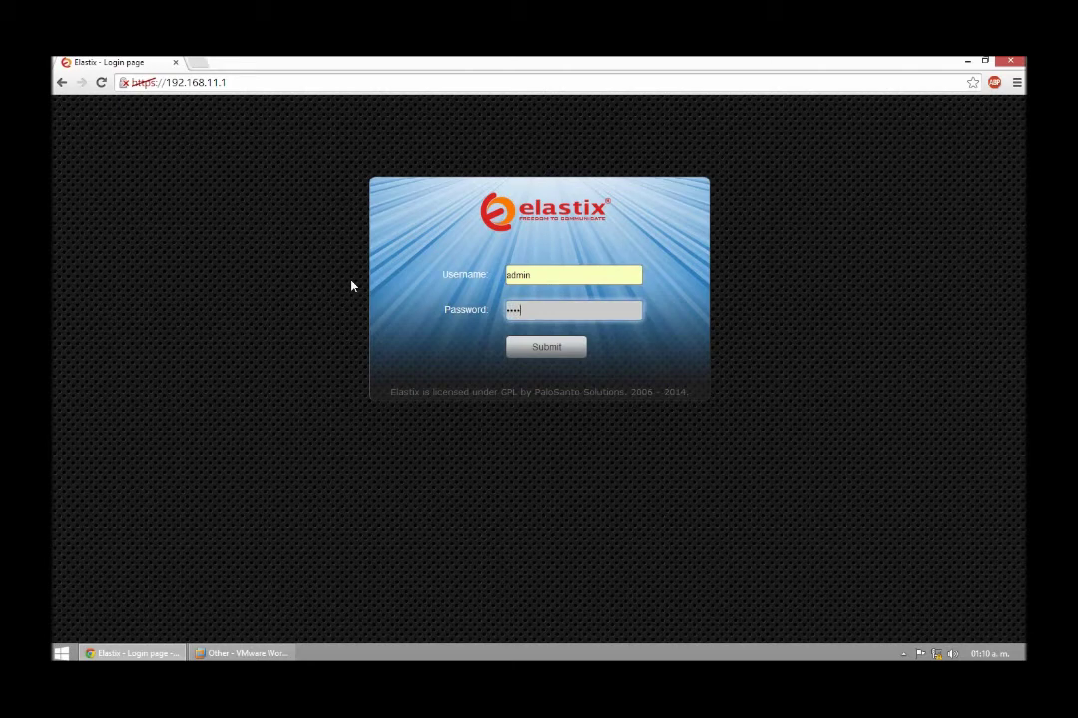
key("ctrl+a")
key("Return")
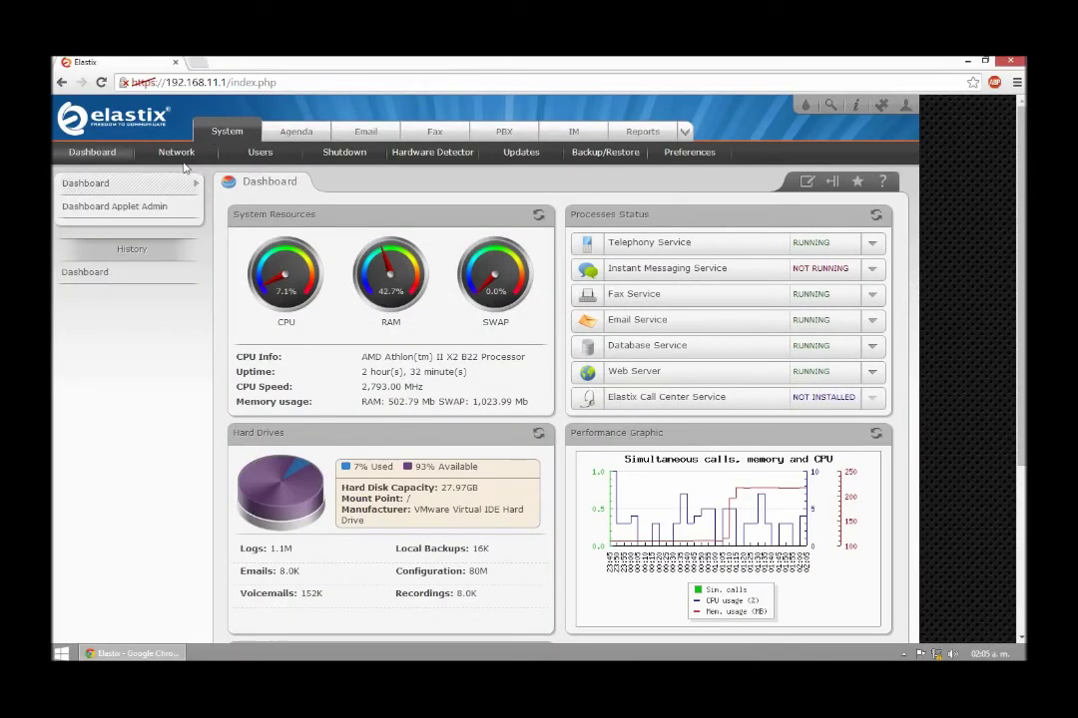
Review the Ethernet 0 settings under System > Network, then view the DHCP Server page
left_click(176, 154)
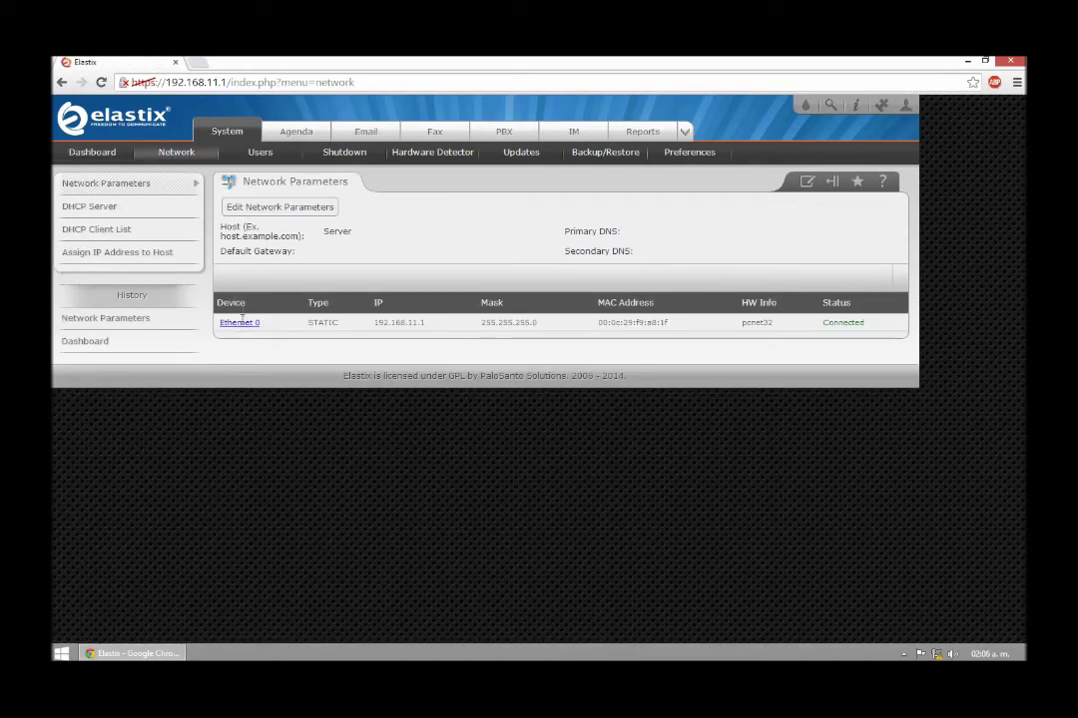
left_click(239, 324)
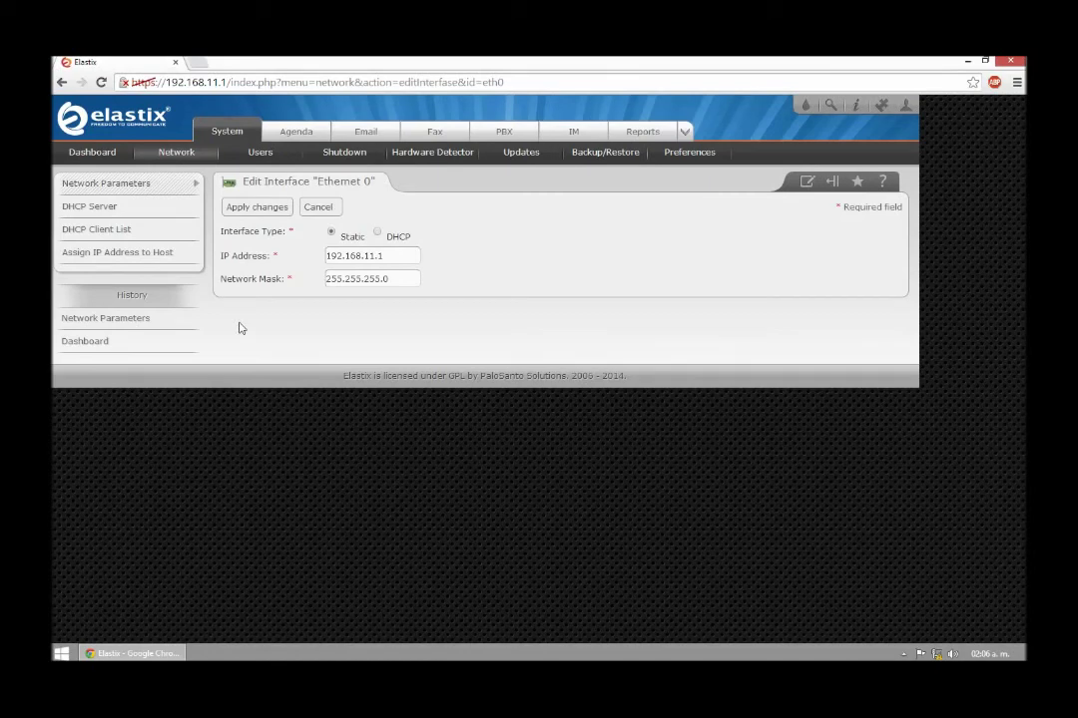
left_click(97, 208)
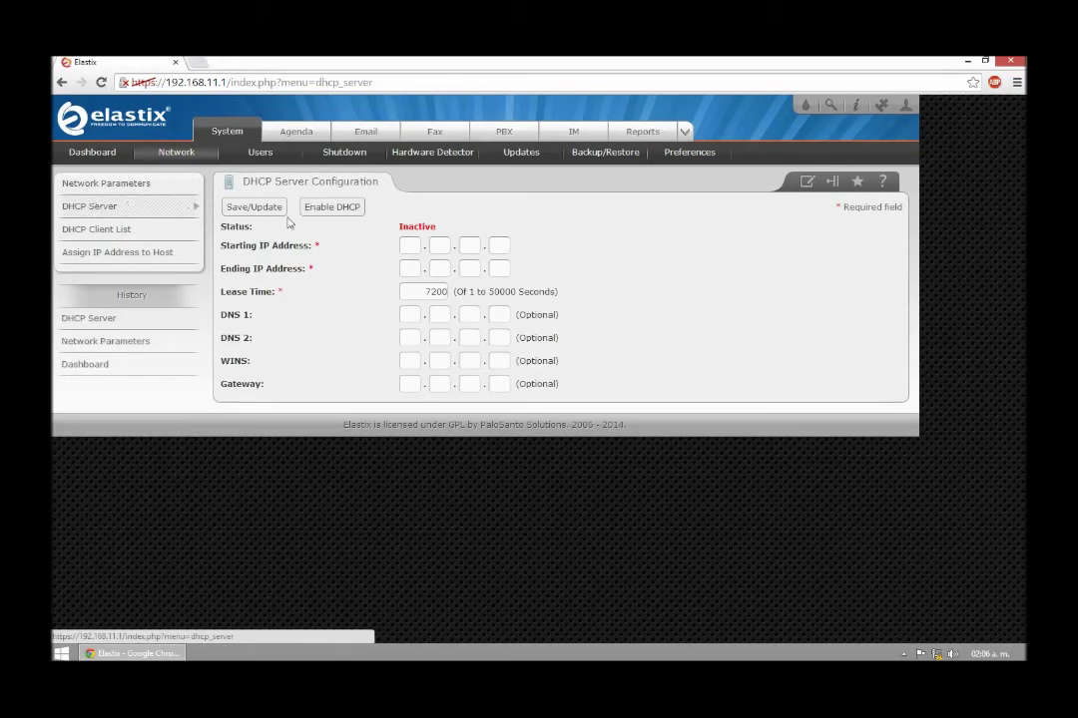
Enter the DHCP starting IP address 192.168.11.99 octet by octet
left_click(407, 246)
type("192")
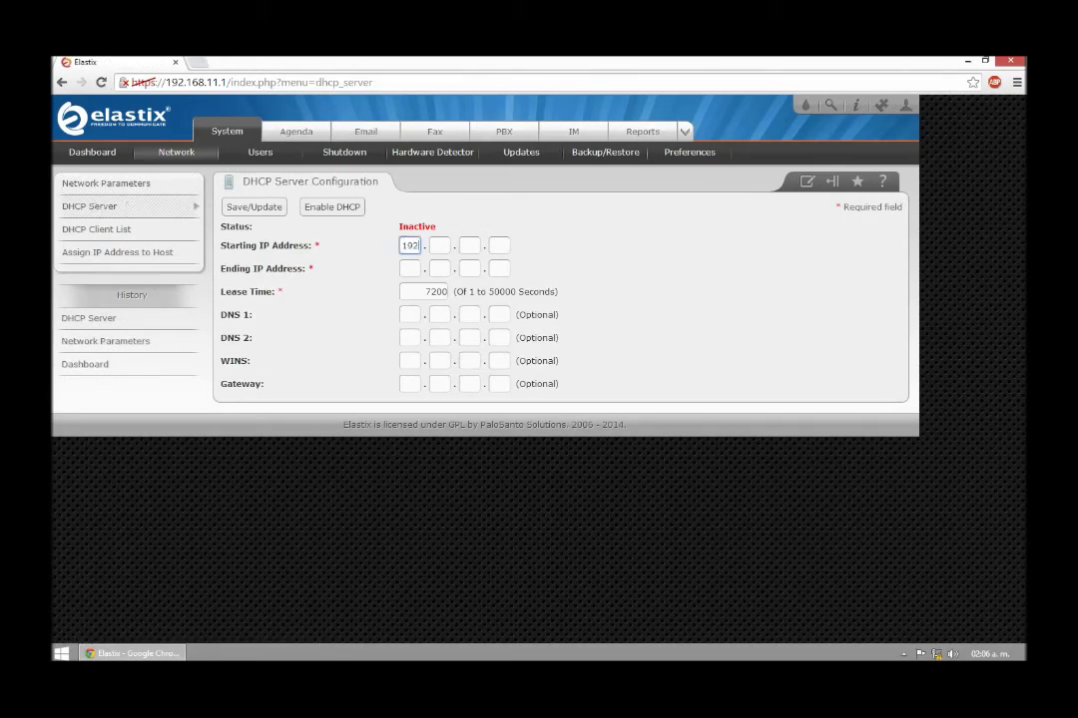
key("Tab")
type("168")
key("Tab")
type("11")
key("Tab")
type("1")
type("99")
Enter the DHCP ending IP address 192.168.11.199, leaving lease time at 7200
key("Tab")
type("192")
key("Tab")
type("168")
key("Tab")
type("11")
key("Tab")
type("199")
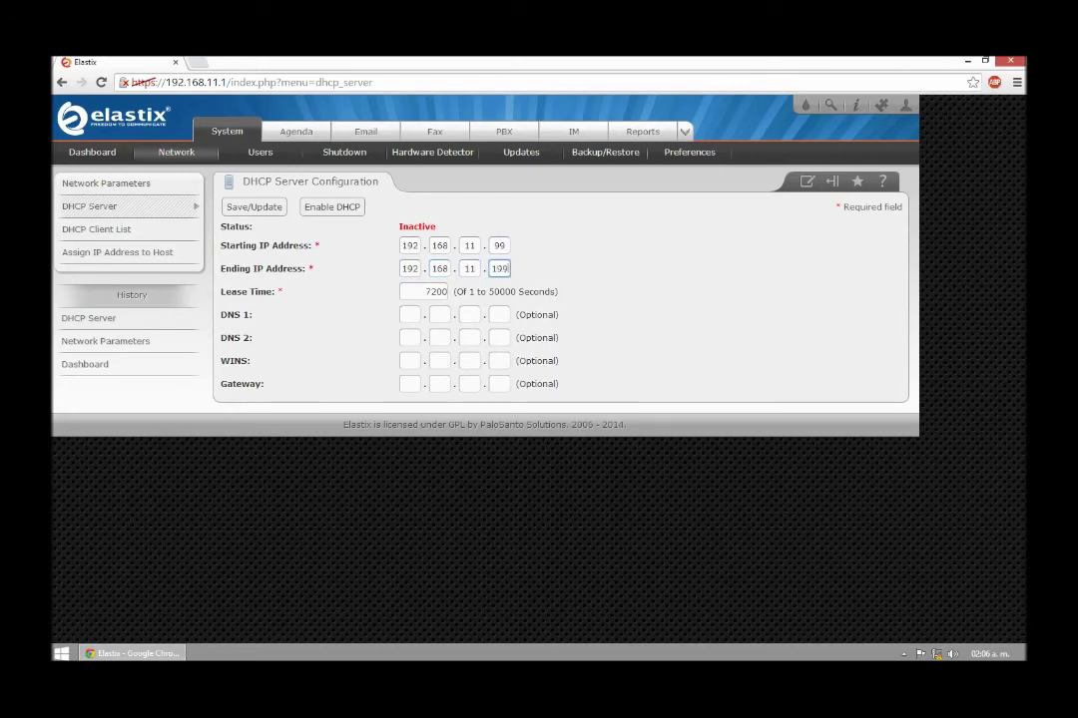
key("Tab")
Enter gateway 192.168.11.1, save the DHCP settings, and enable the DHCP server
key("Tab")
left_click(410, 383)
type("192")
key("Tab")
type("168")
key("Tab")
type("11")
key("Tab")
type("1")
left_click(262, 211)
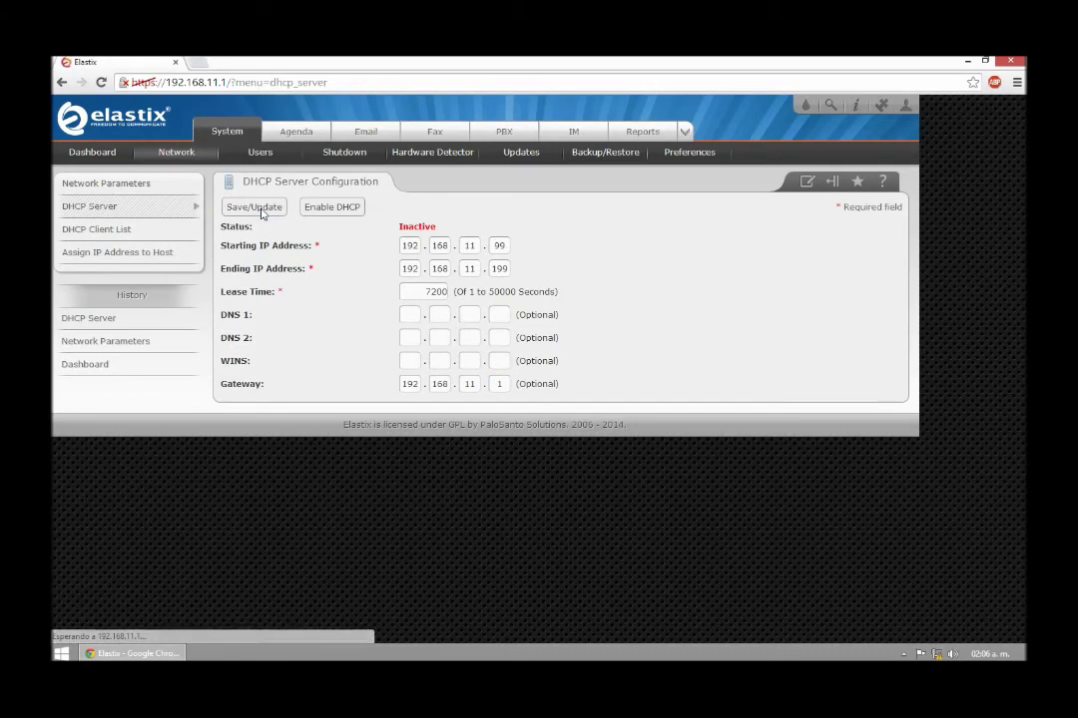
left_click(339, 208)
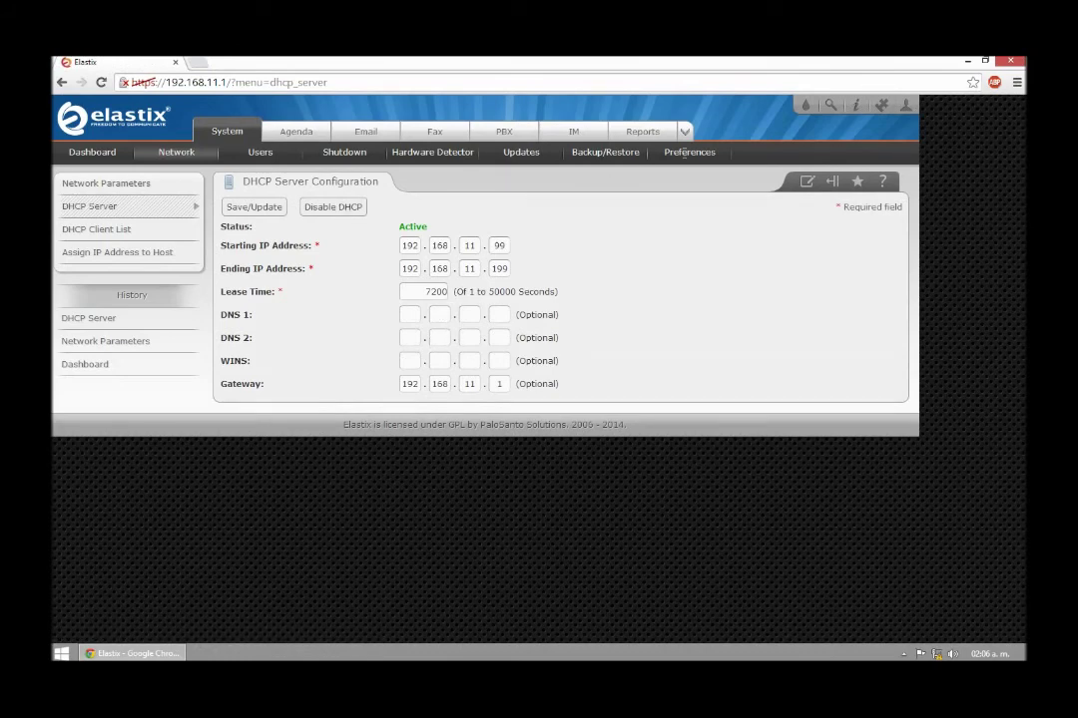
left_click(686, 154)
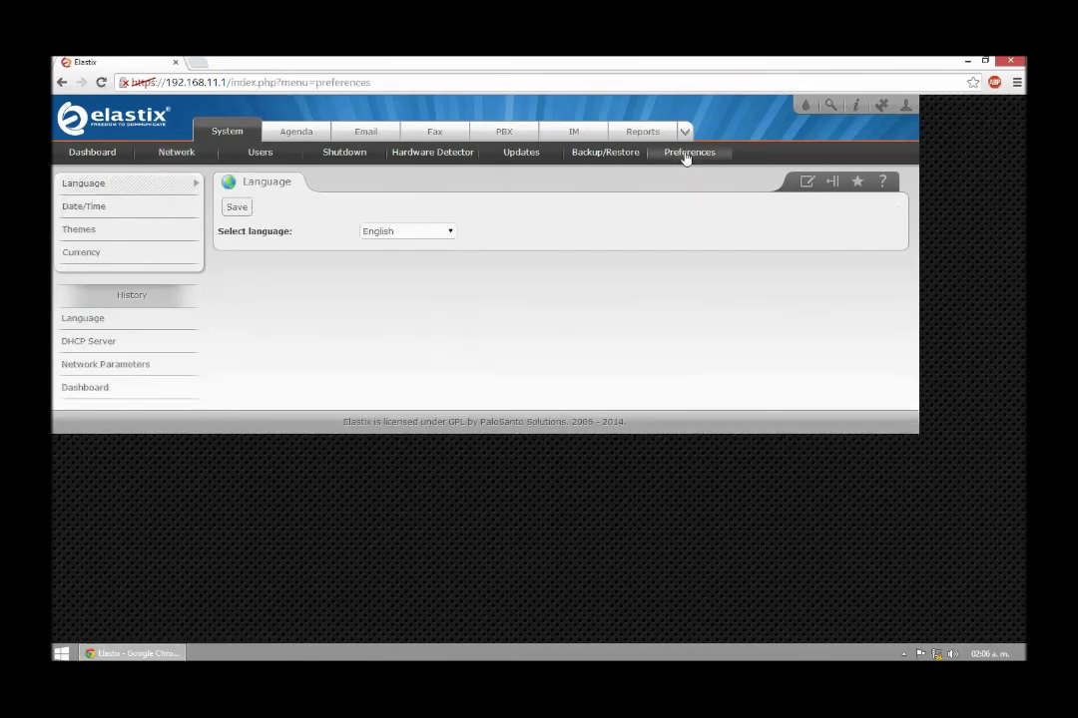
Set the Elastix interface language to Español, save, and return to the Dashboard
left_click(420, 233)
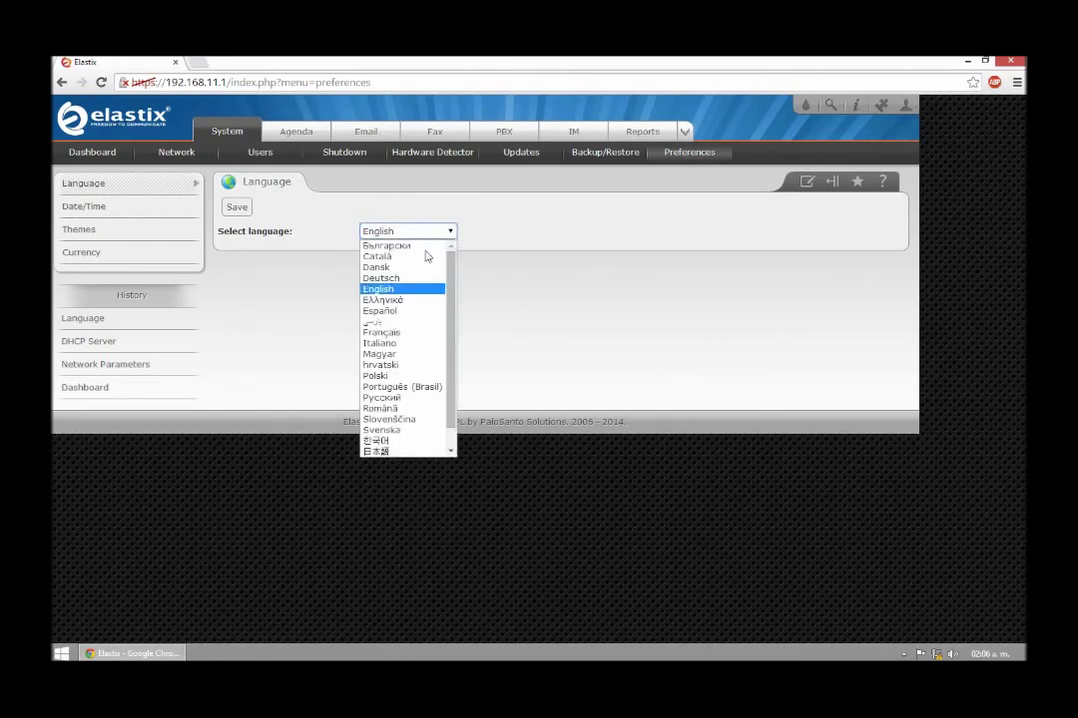
scroll(450, 333, "down", 1)
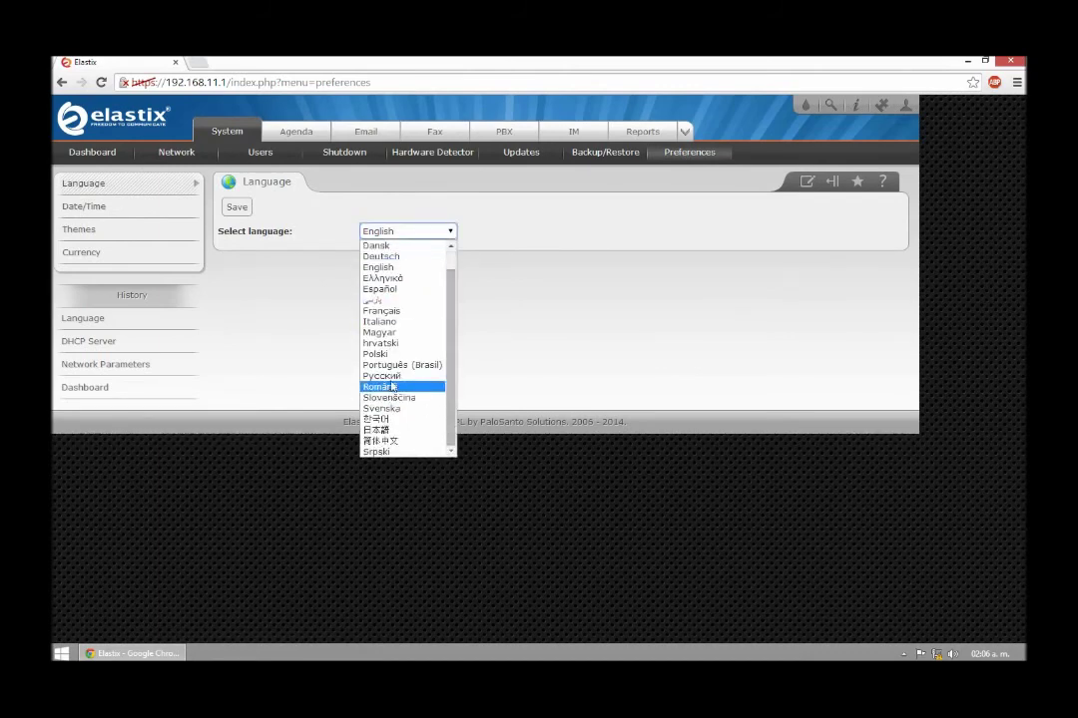
left_click(397, 290)
left_click(232, 210)
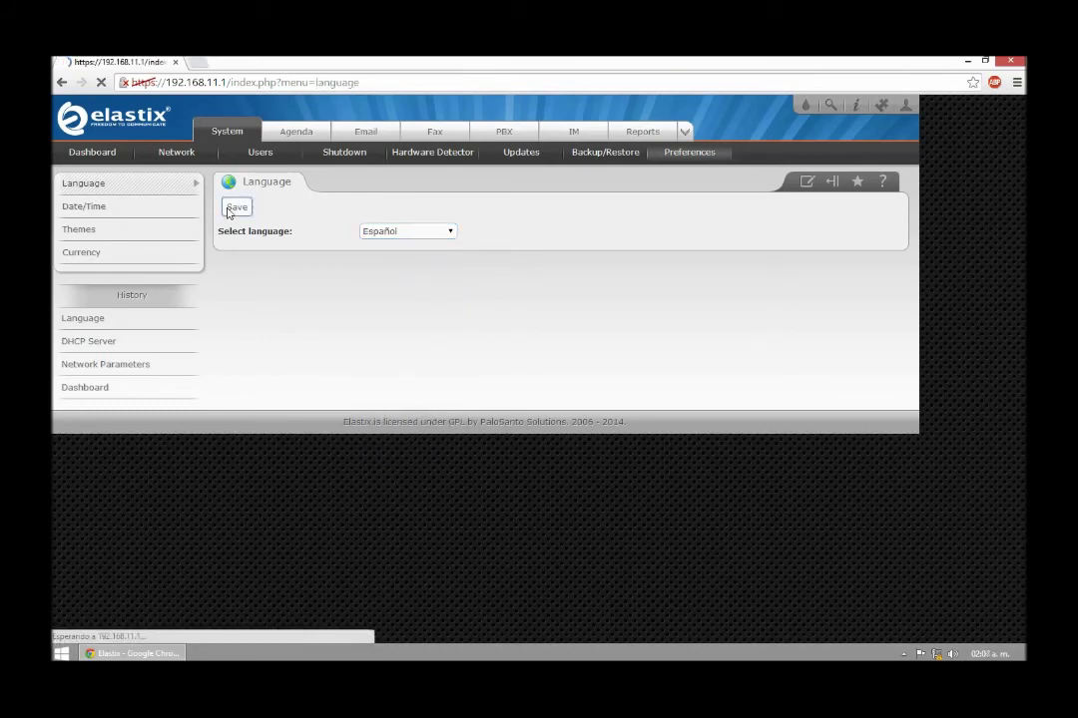
left_click(100, 154)
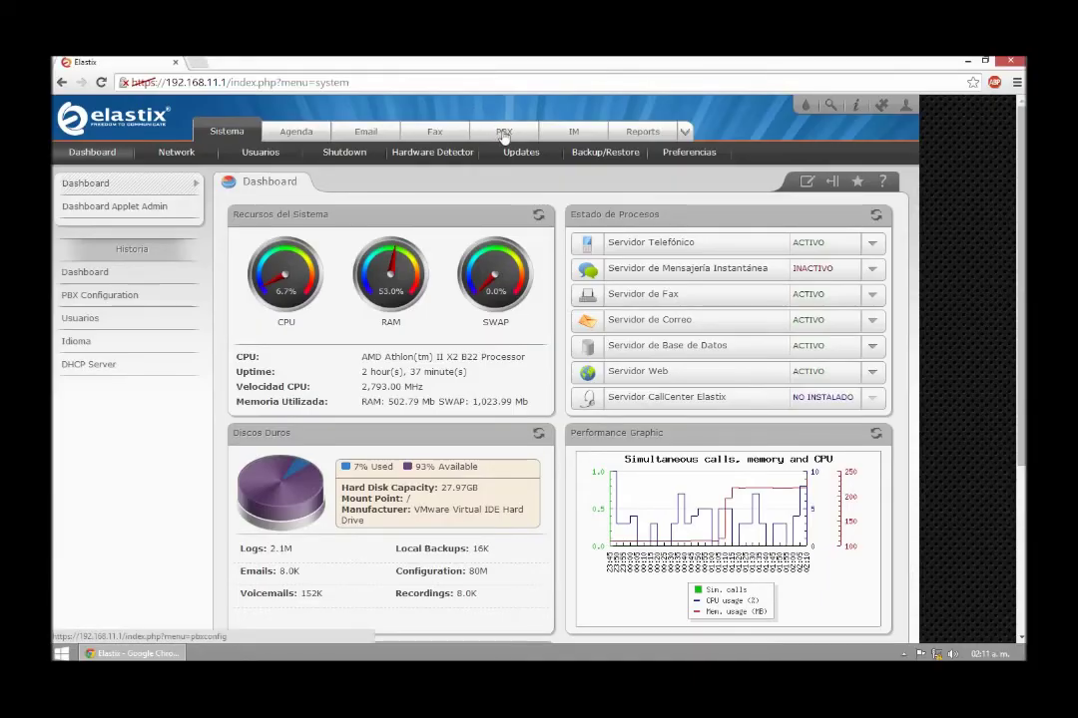
Add a Generic SIP Device with extension 252, display name Sala A, CID alias 7252
left_click(504, 134)
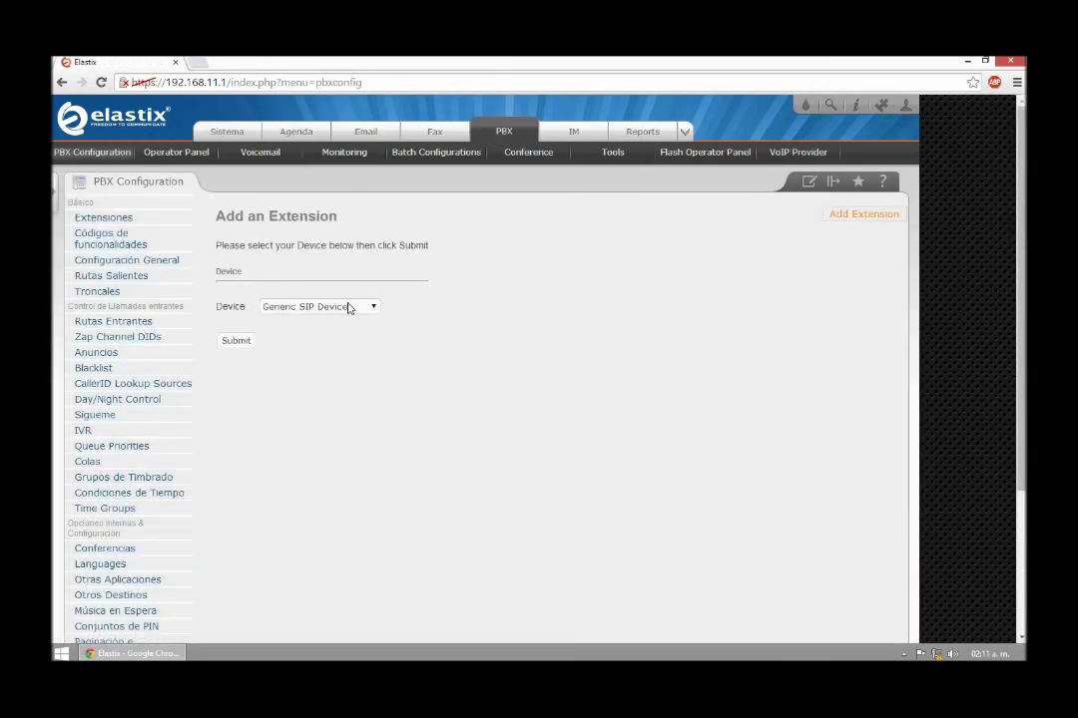
left_click(237, 342)
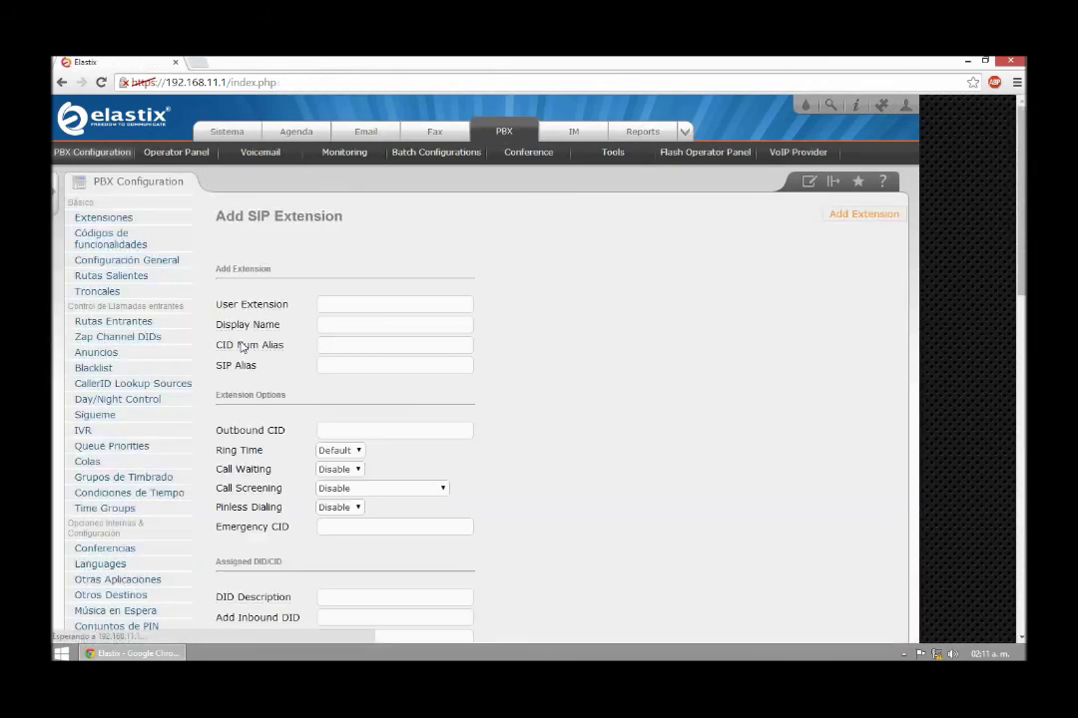
left_click(336, 305)
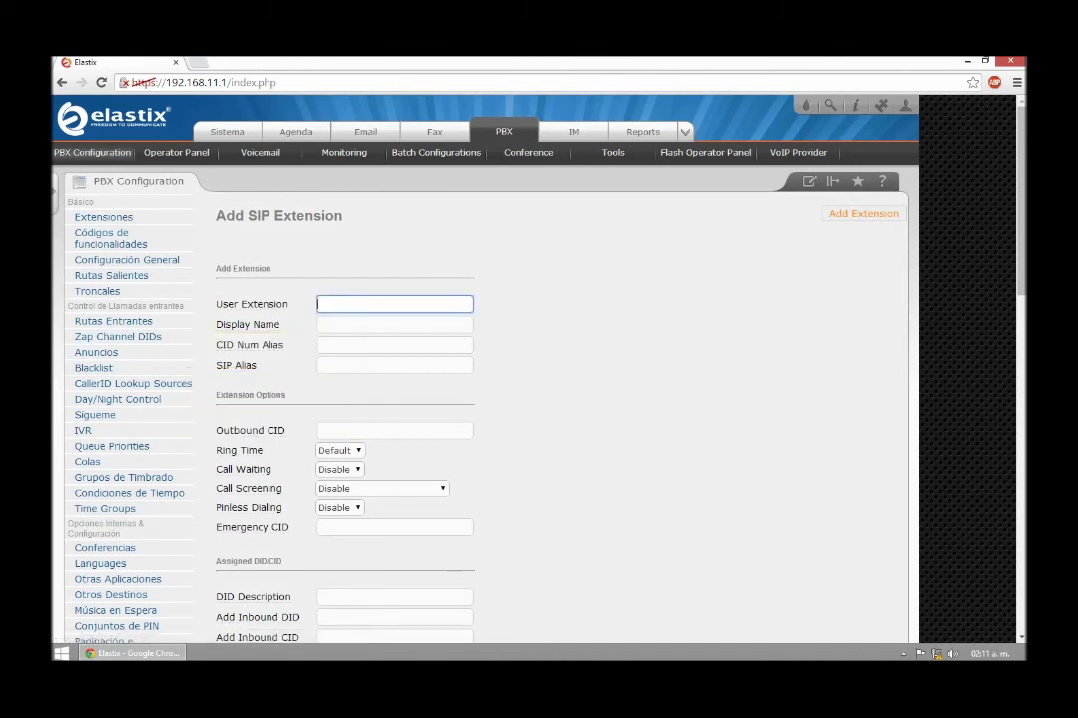
type("252")
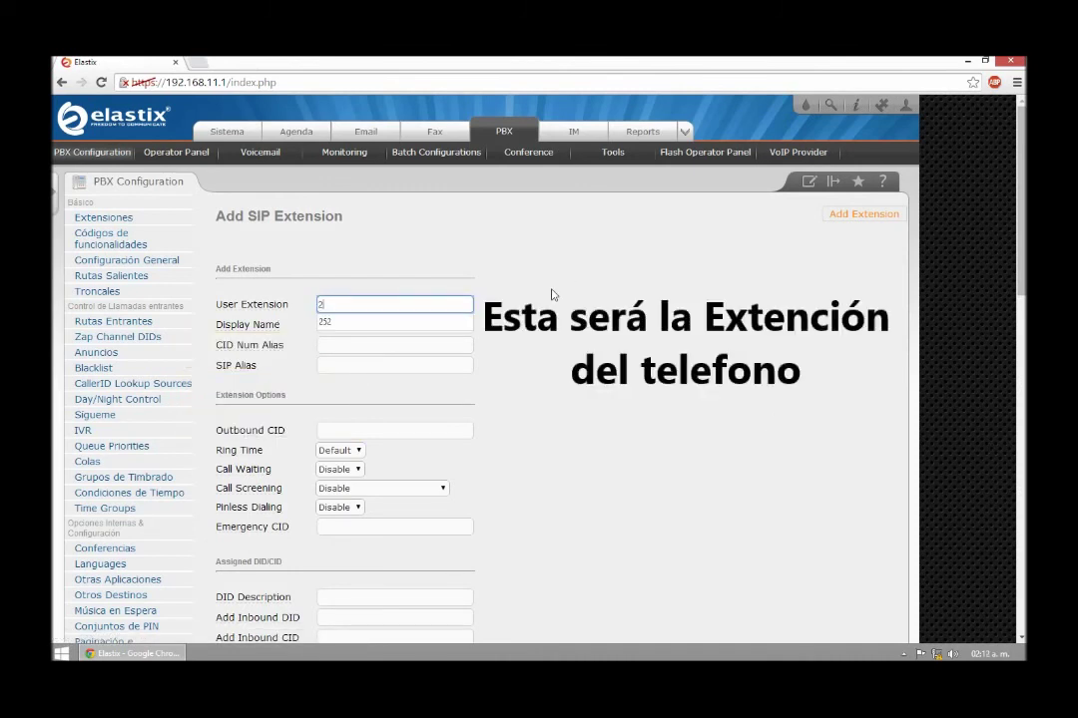
left_click(372, 322)
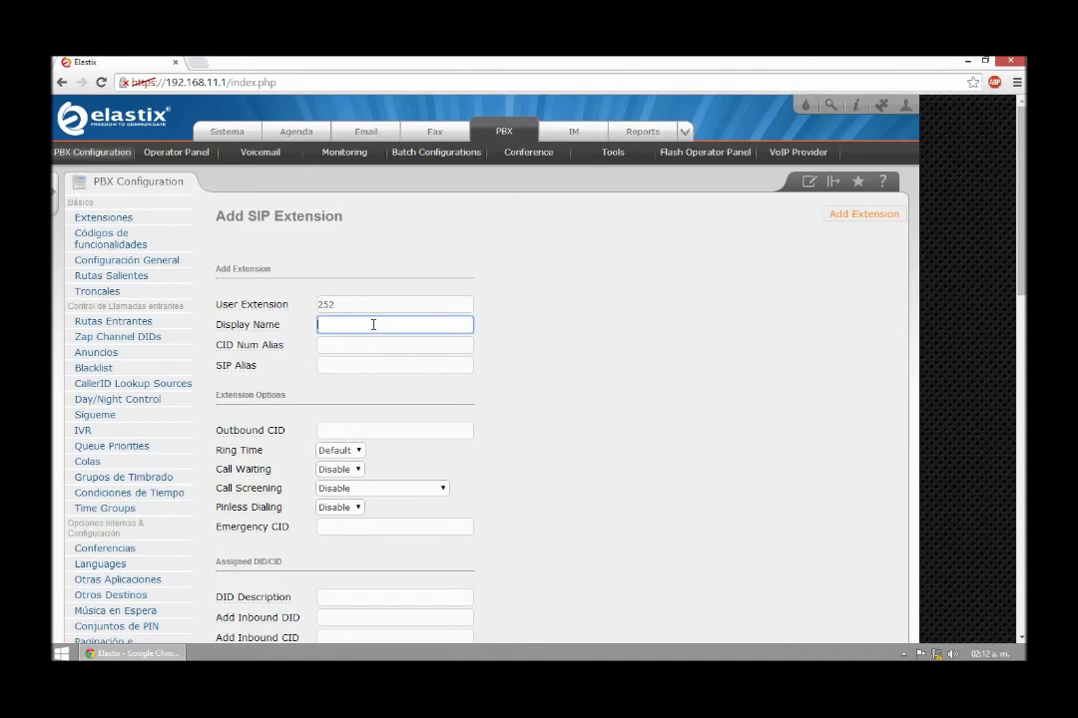
type("Sala")
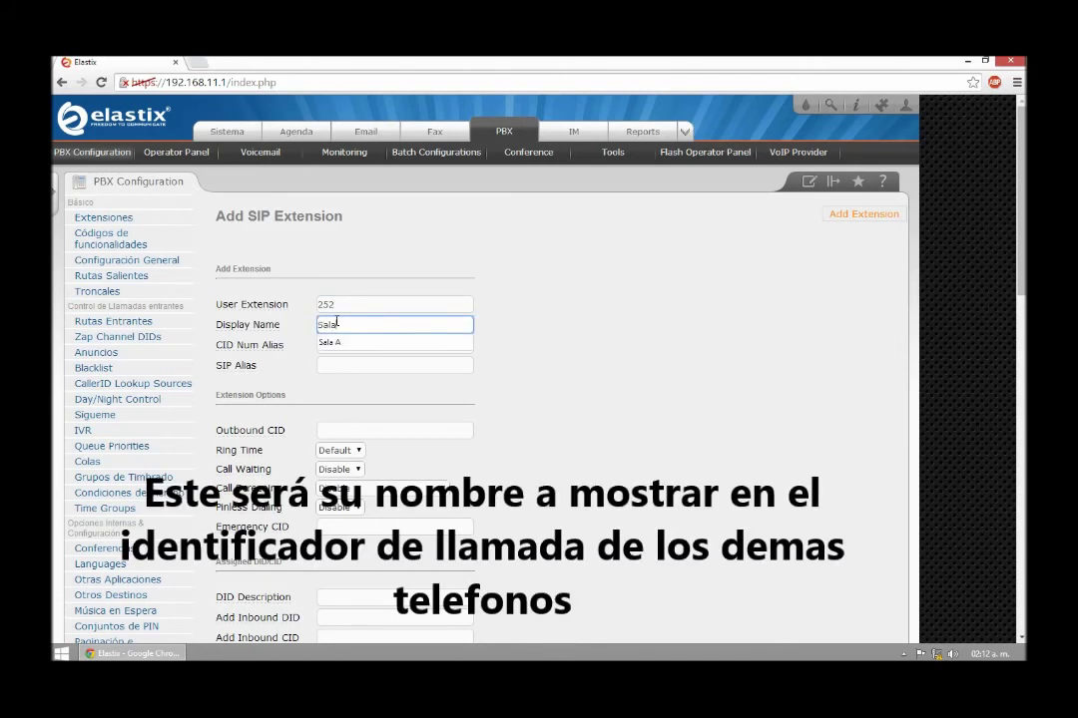
type(" A")
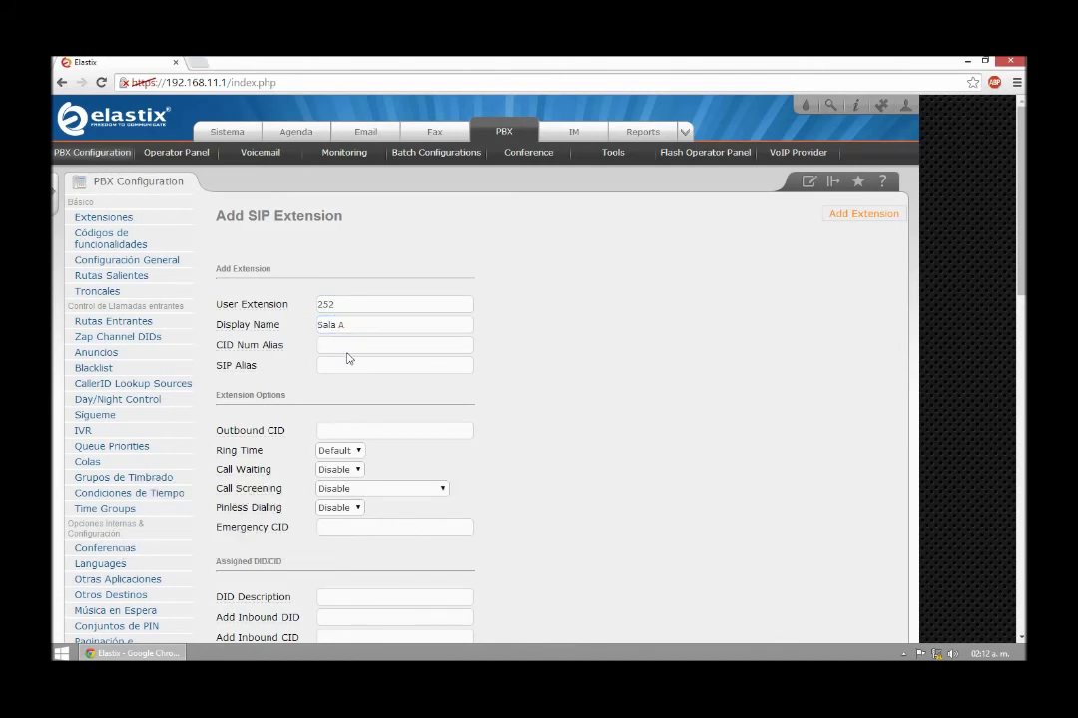
left_click(348, 349)
type("7252")
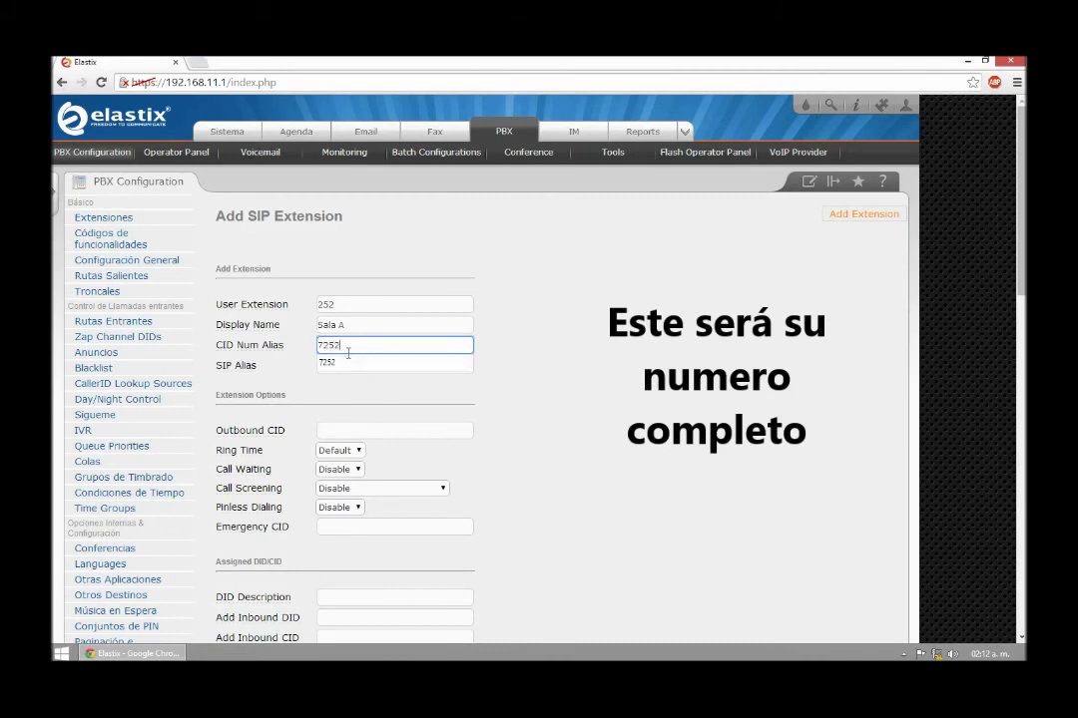
left_click(459, 380)
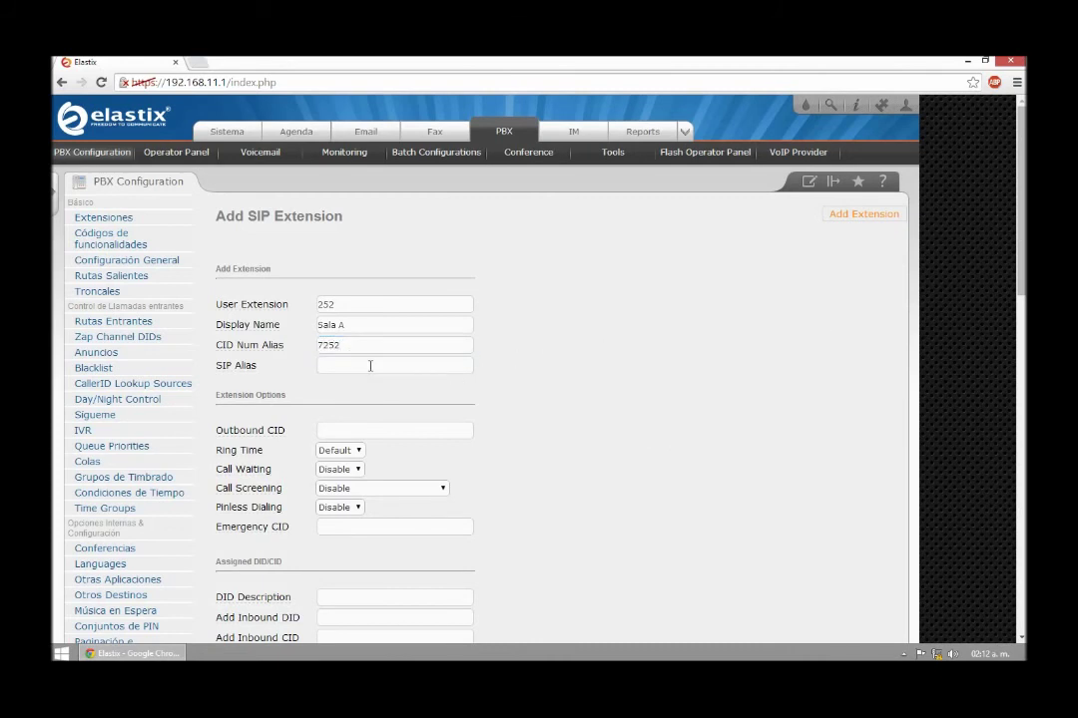
Enter the extension's connection secret and submit to create Sala A <252>
scroll(311, 364, "down", 1)
scroll(269, 321, "down", 1)
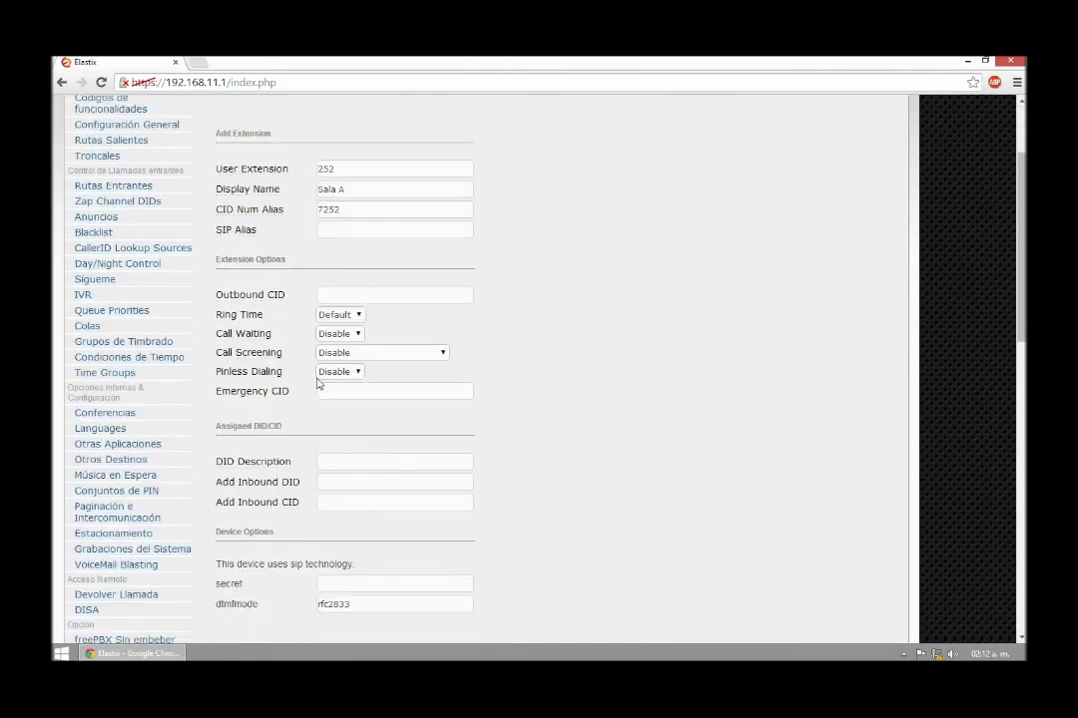
scroll(337, 314, "down", 2)
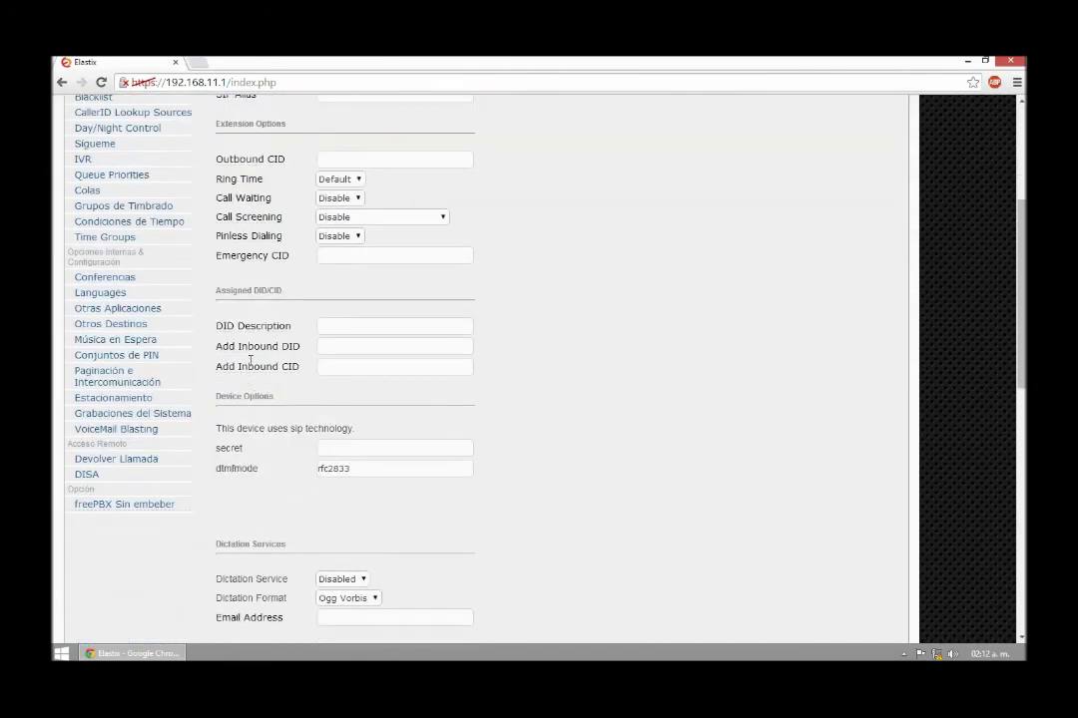
scroll(532, 445, "down", 2)
left_click(341, 313)
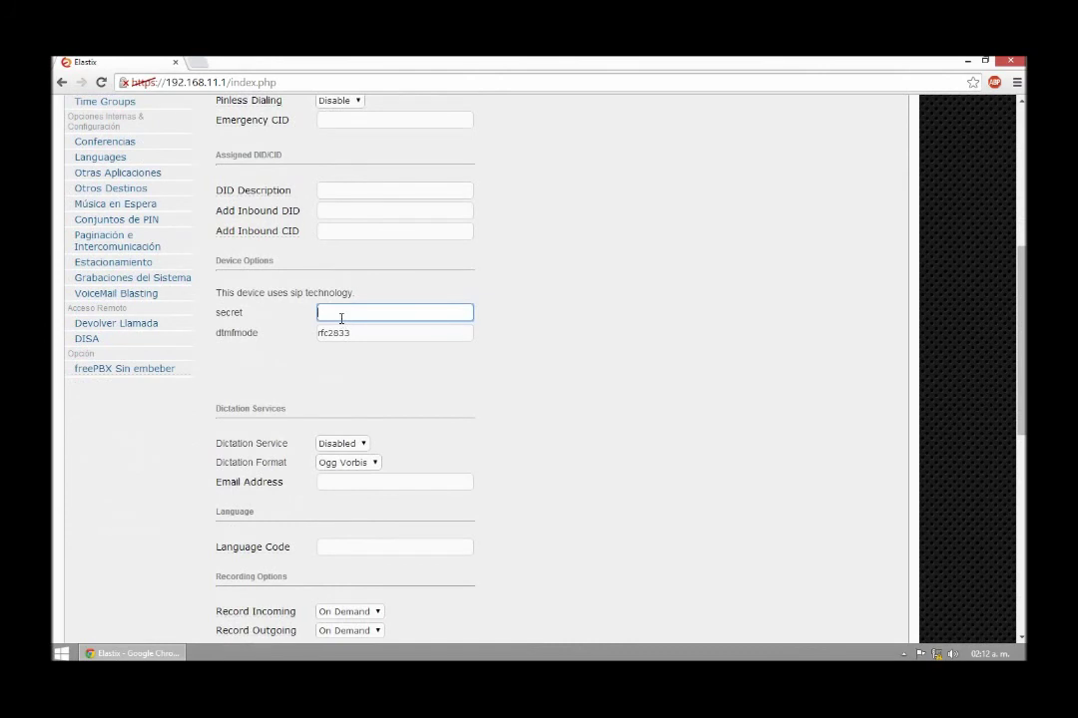
left_click(569, 353)
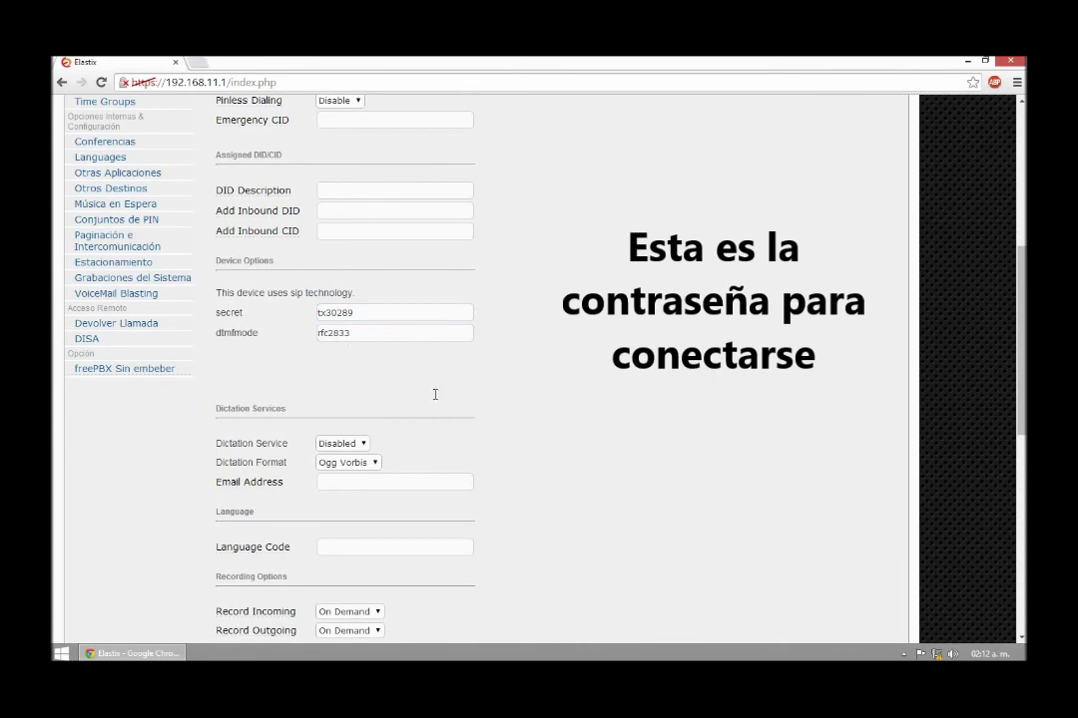
scroll(435, 394, "down", 5)
scroll(435, 409, "down", 3)
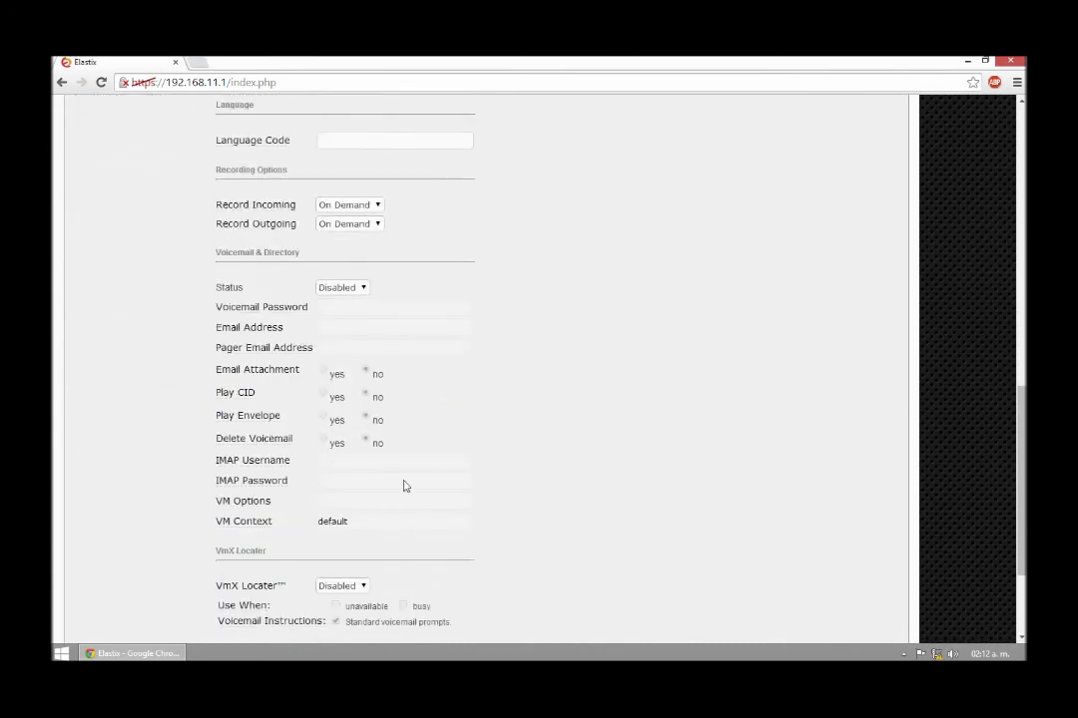
left_click(251, 577)
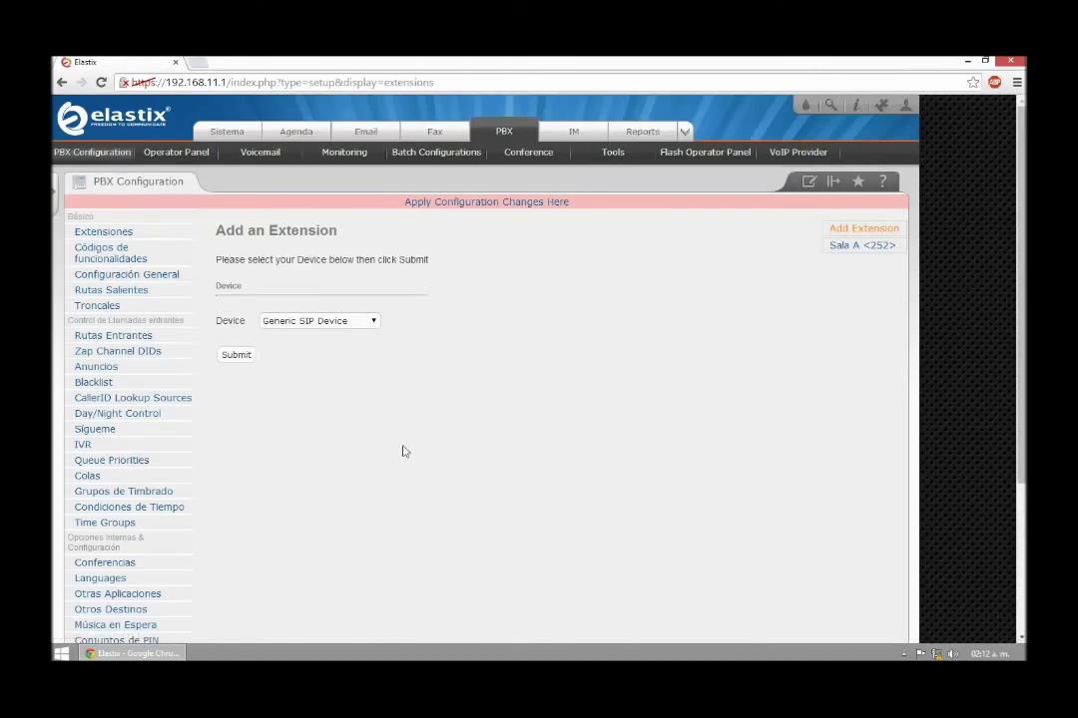
Apply the pending changes and start adding another Generic SIP extension
left_click(486, 203)
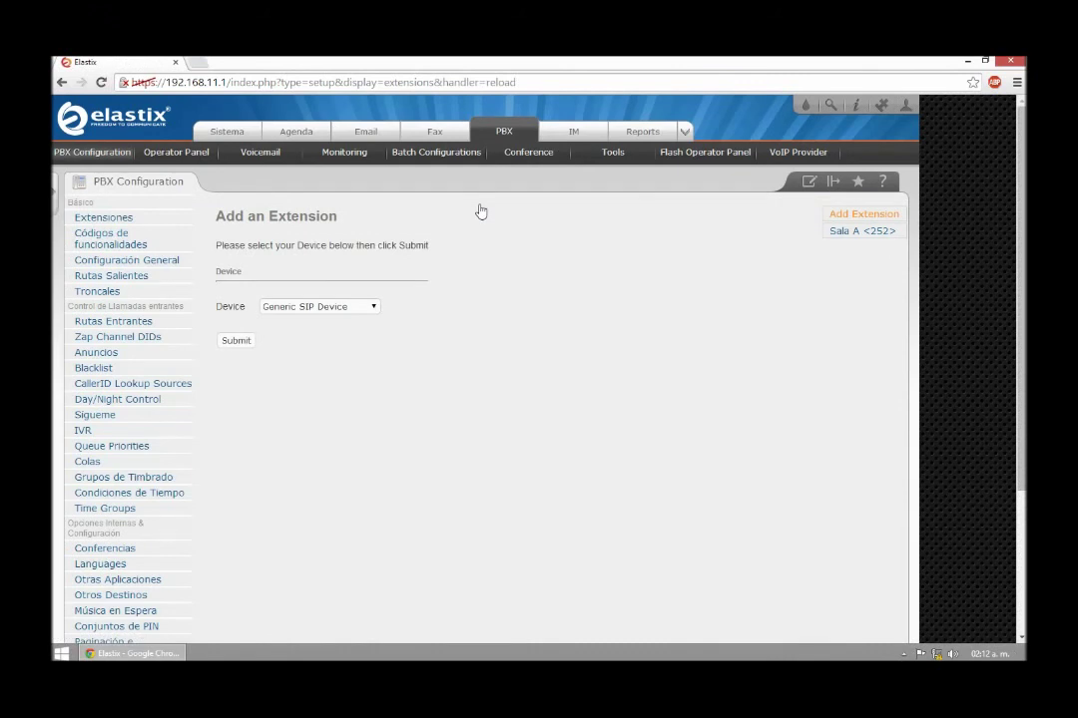
left_click(315, 307)
left_click(315, 320)
left_click(231, 344)
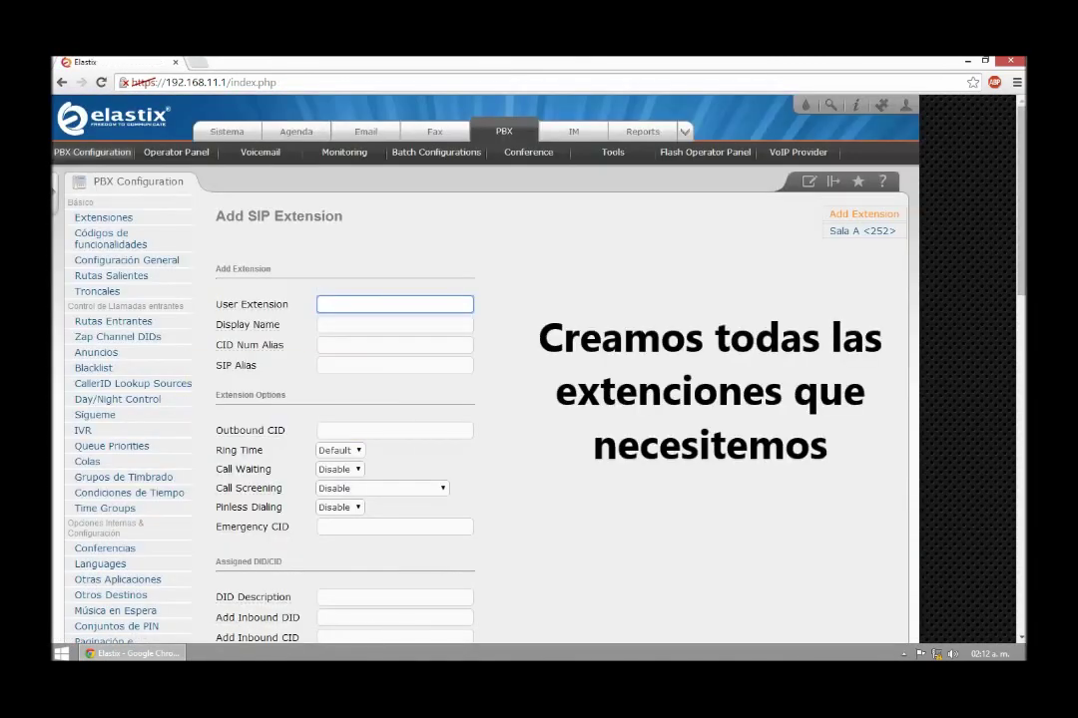
Enter extension 482, display name Sala B and CID number alias 72522
type("482")
left_click(334, 324)
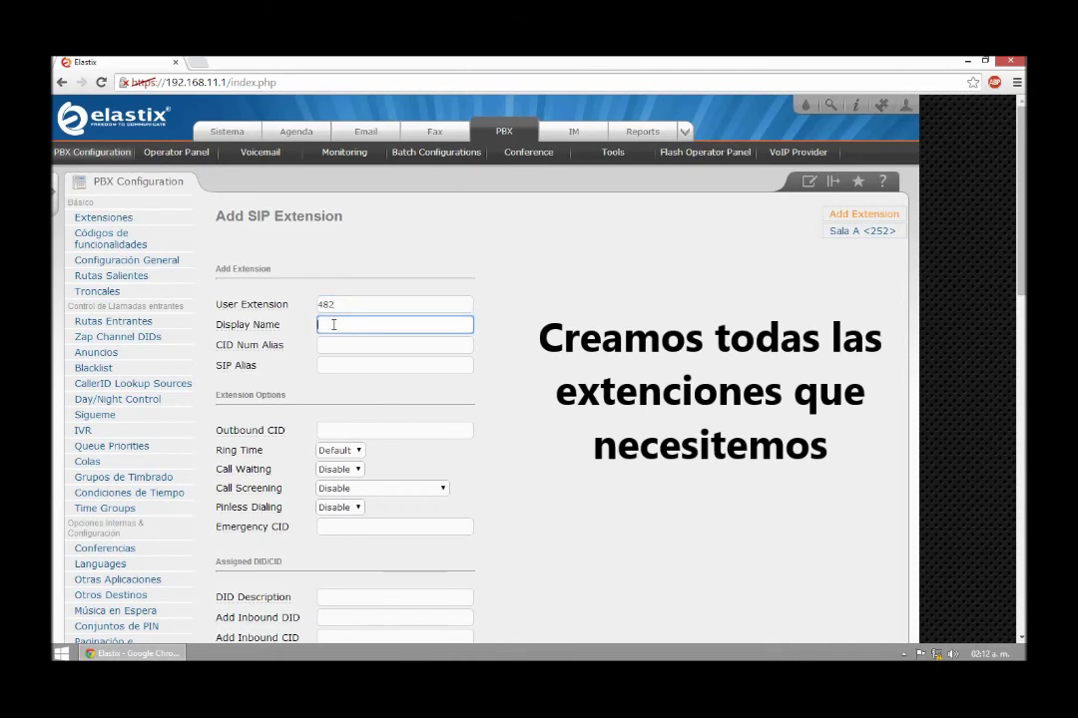
type("Sala")
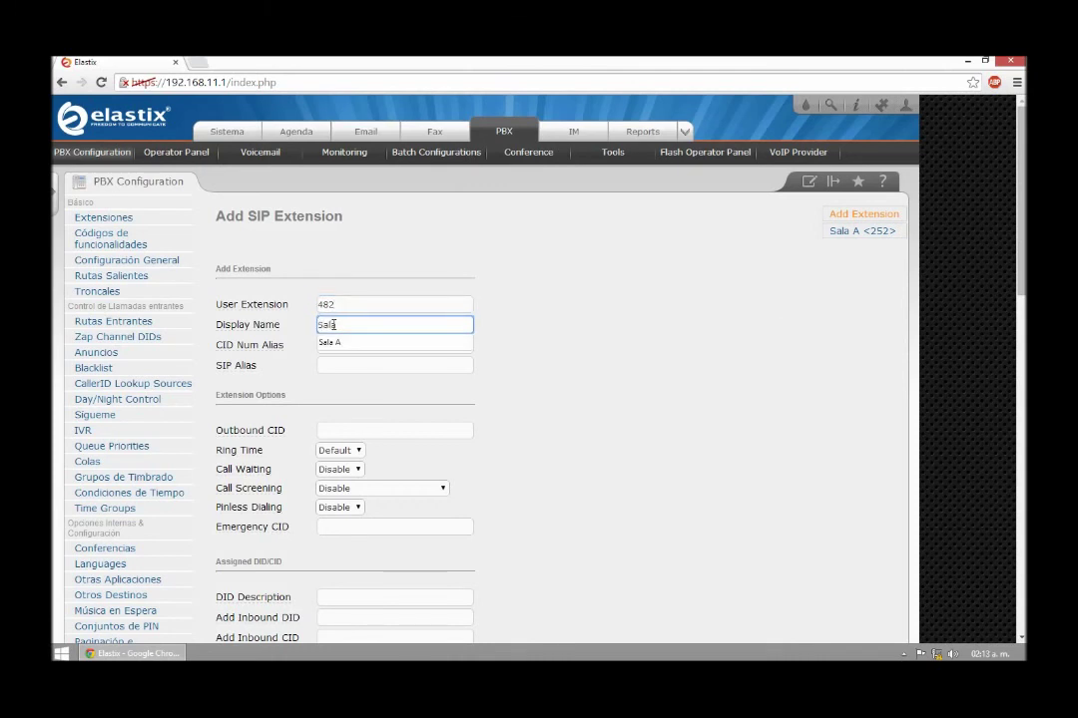
type(" B")
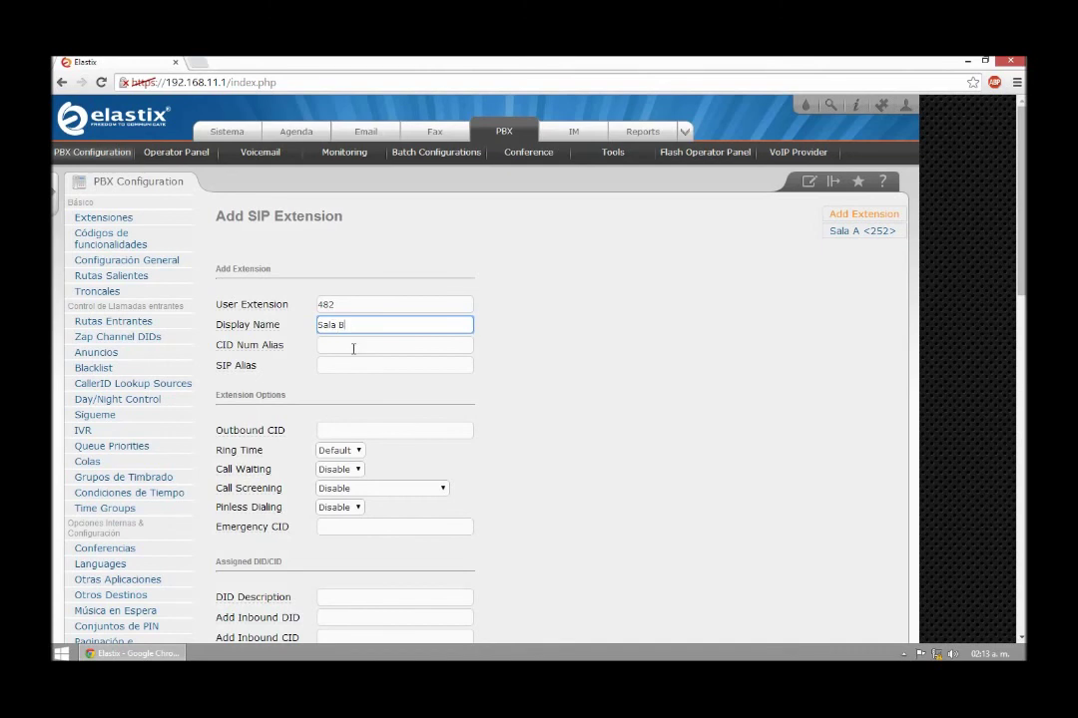
left_click(353, 347)
type("7")
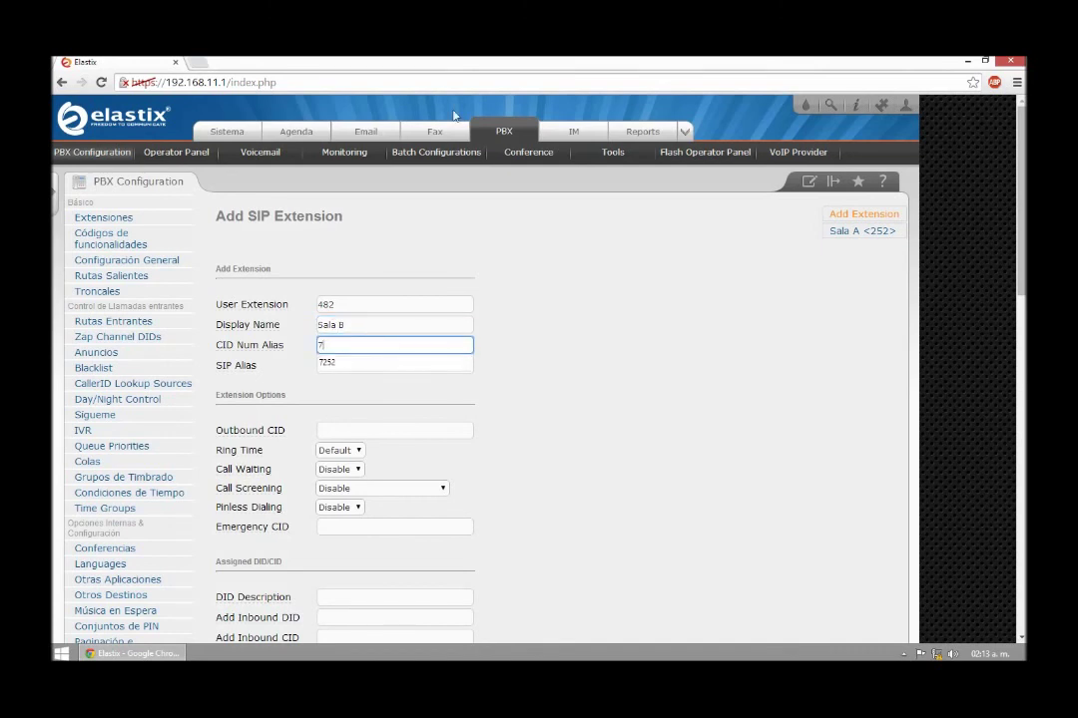
type("2522")
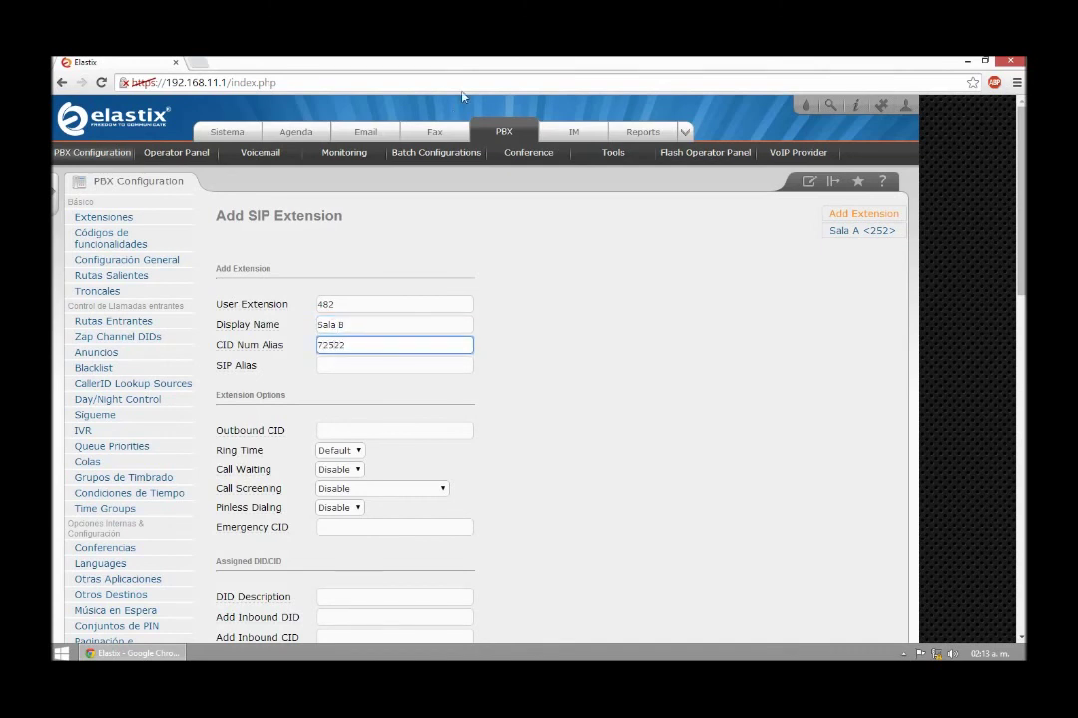
Set the extension's secret password and submit the new Sala B extension
left_click(403, 476)
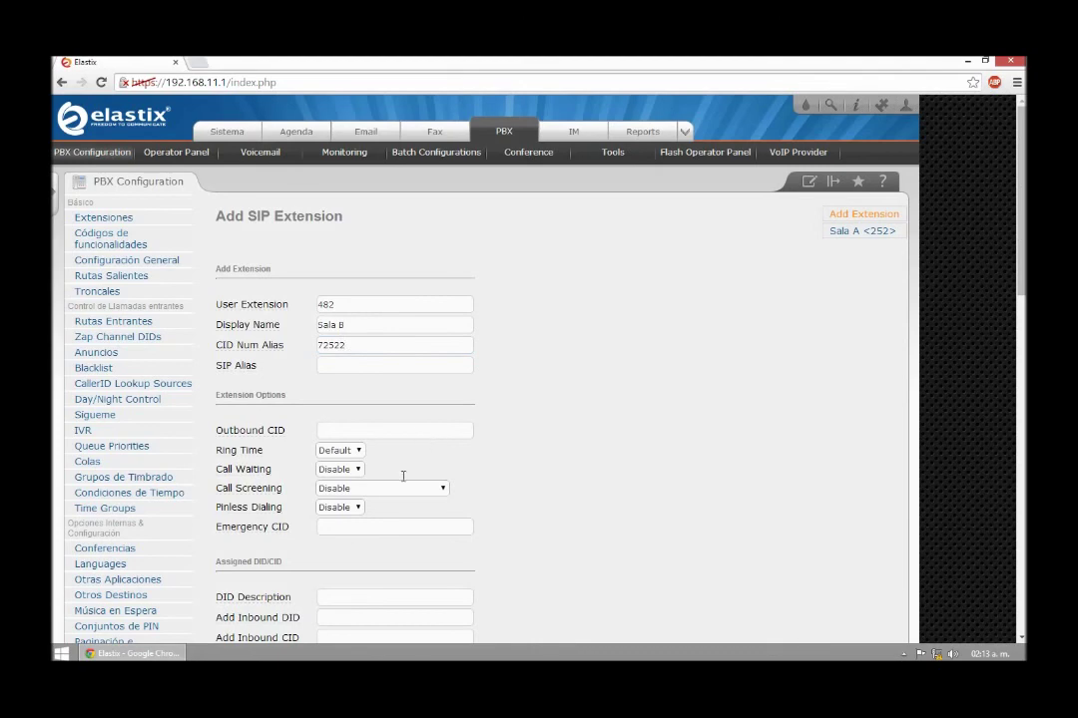
scroll(389, 489, "down", 3)
left_click(342, 449)
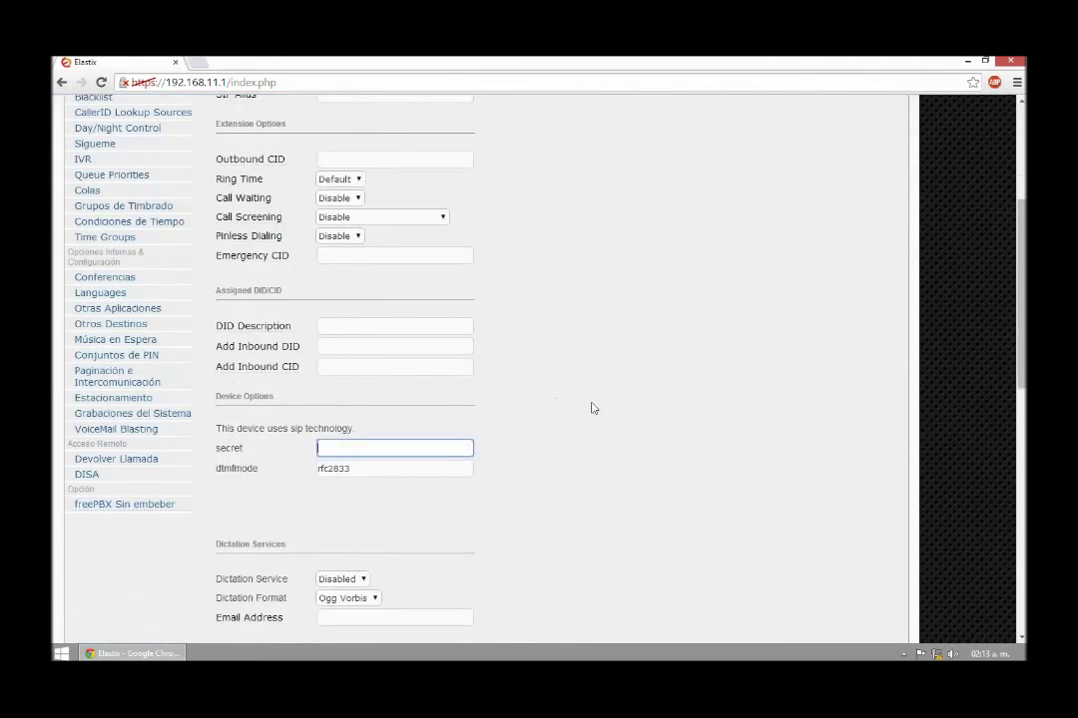
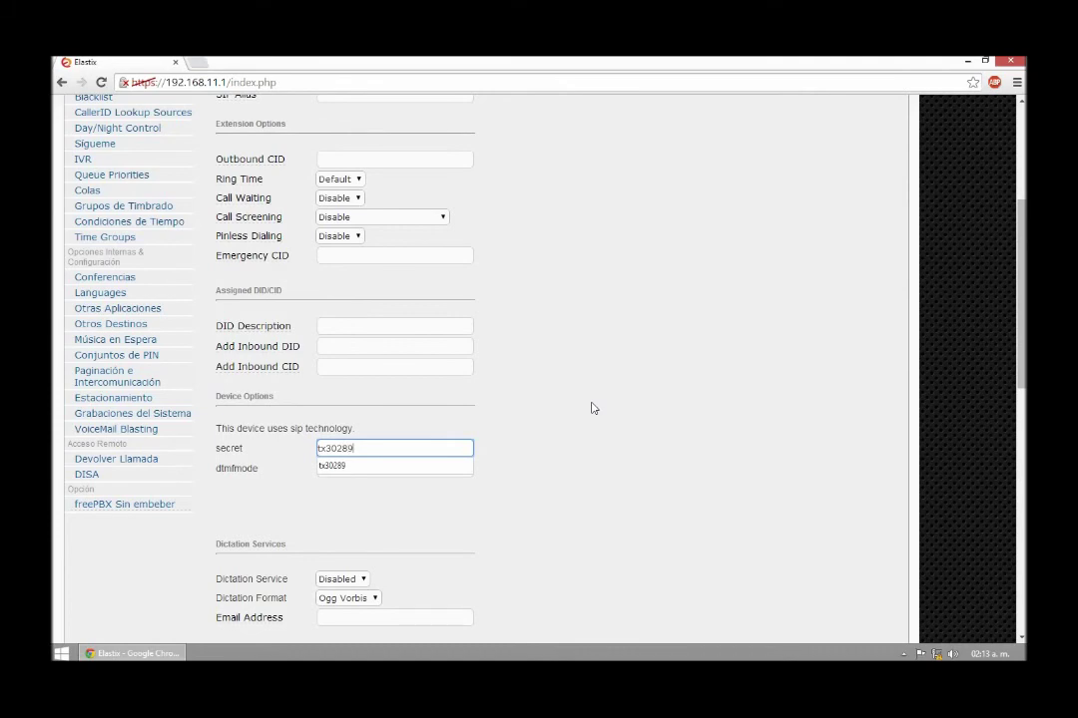
scroll(592, 408, "down", 7)
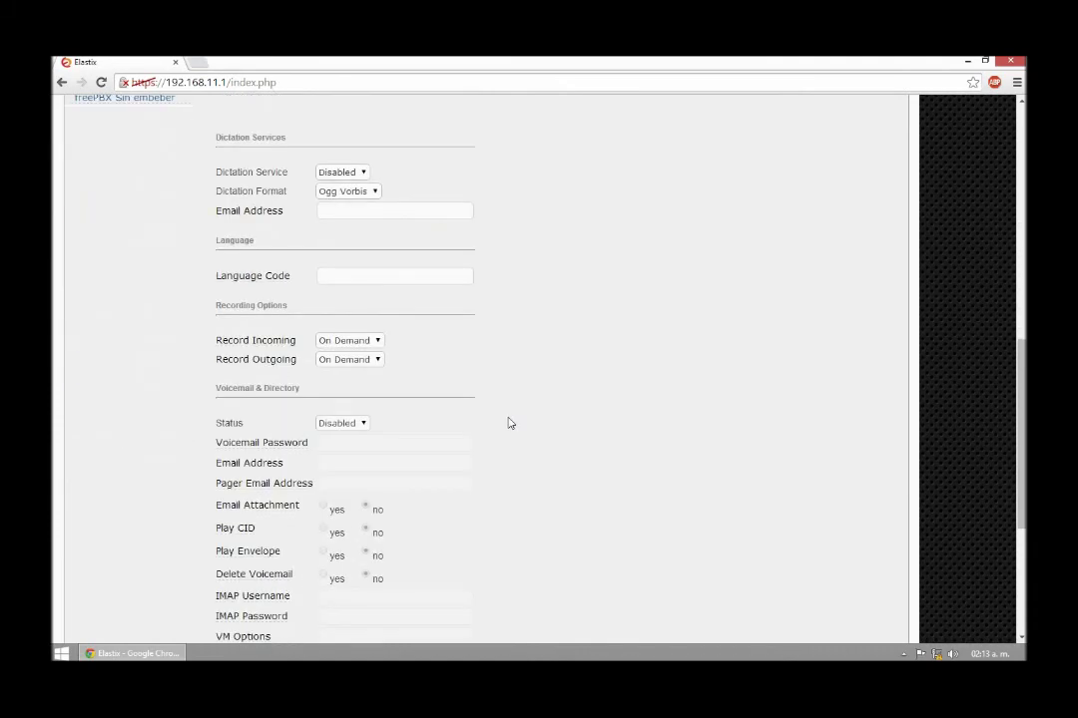
left_click(241, 579)
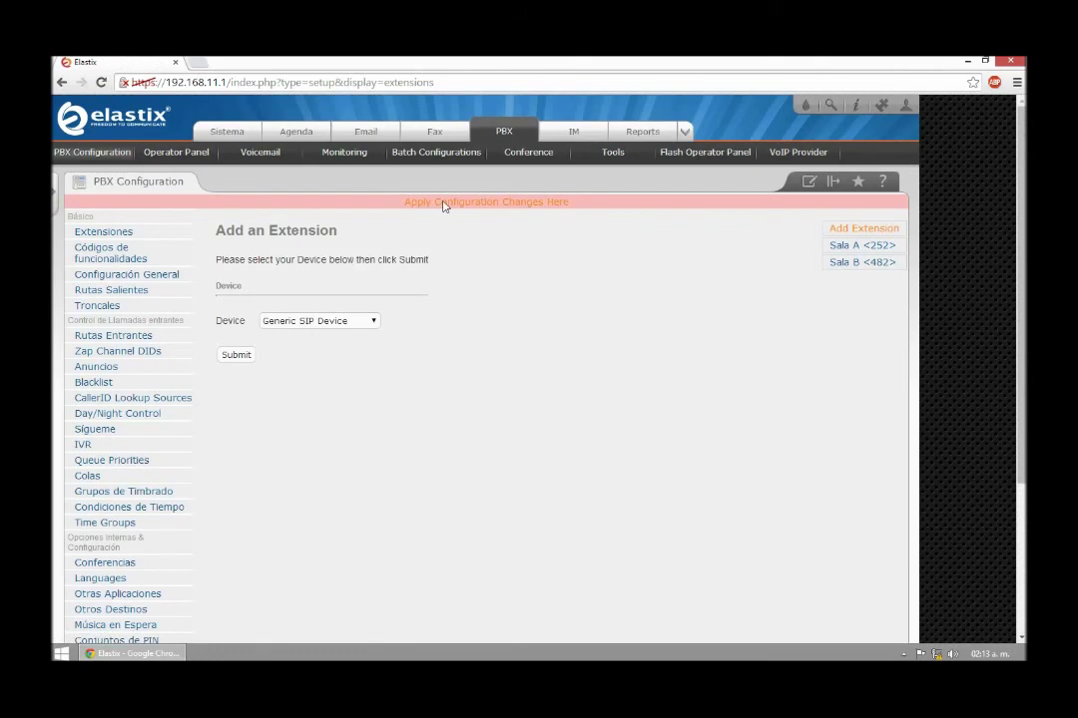
Apply the pending PBX configuration changes so Sala A and Sala B take effect
left_click(444, 203)
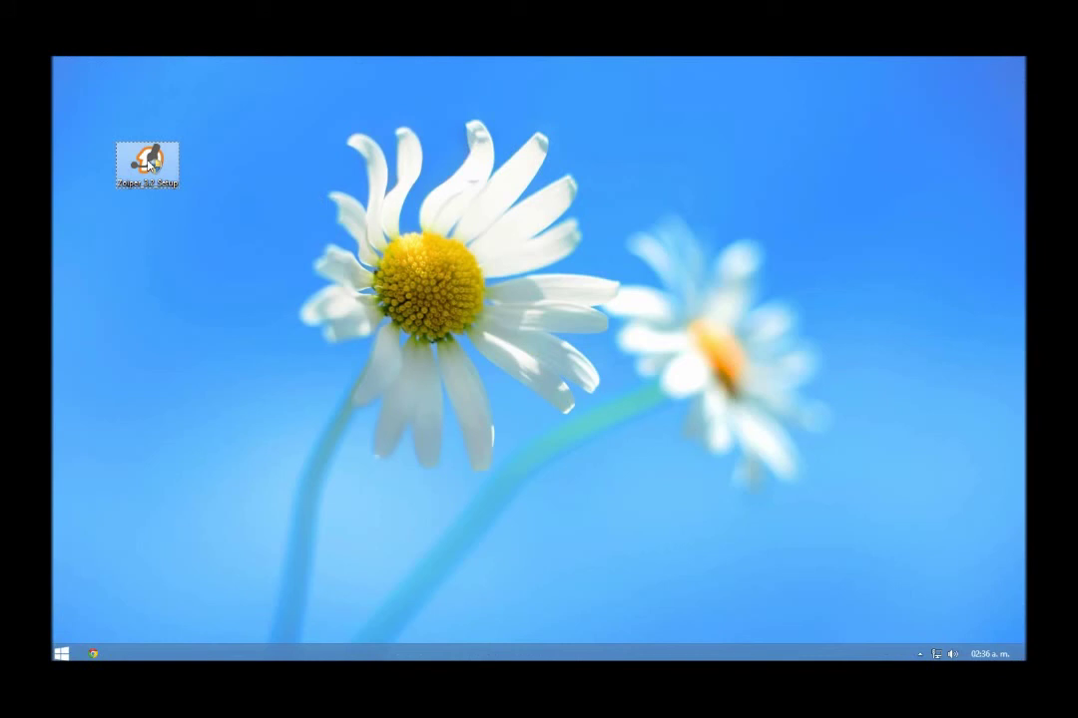
Install Zoiper 3.2 with default components and folders, accepting the licence, then launch it
left_click(149, 164)
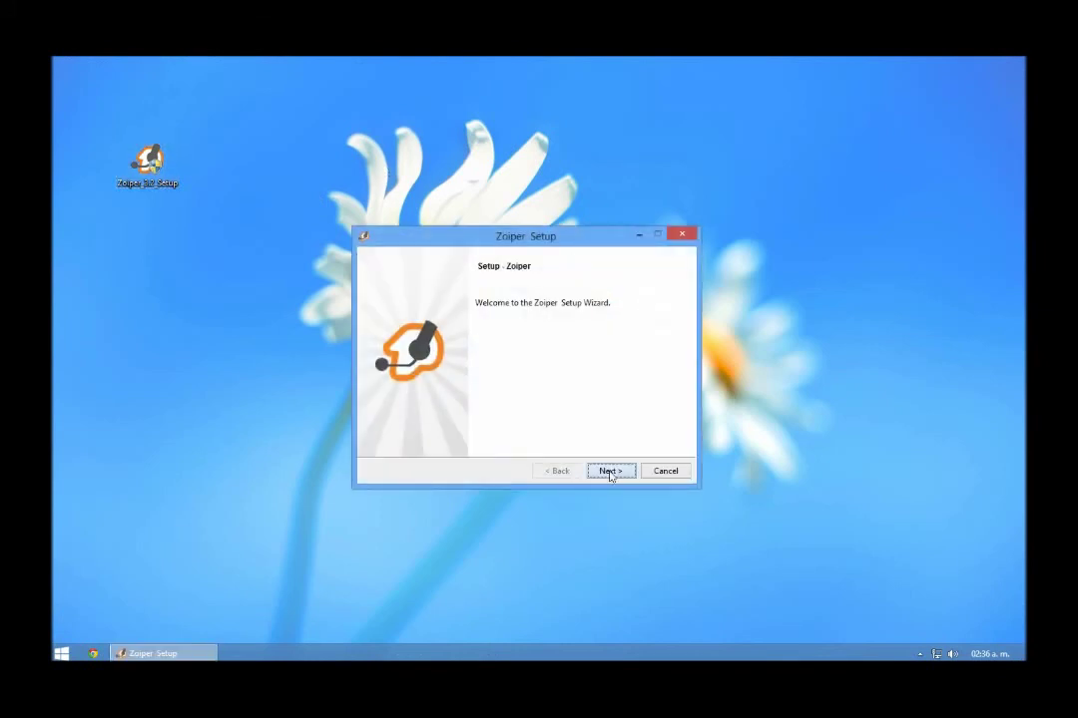
left_click(610, 471)
left_click(475, 424)
left_click(610, 471)
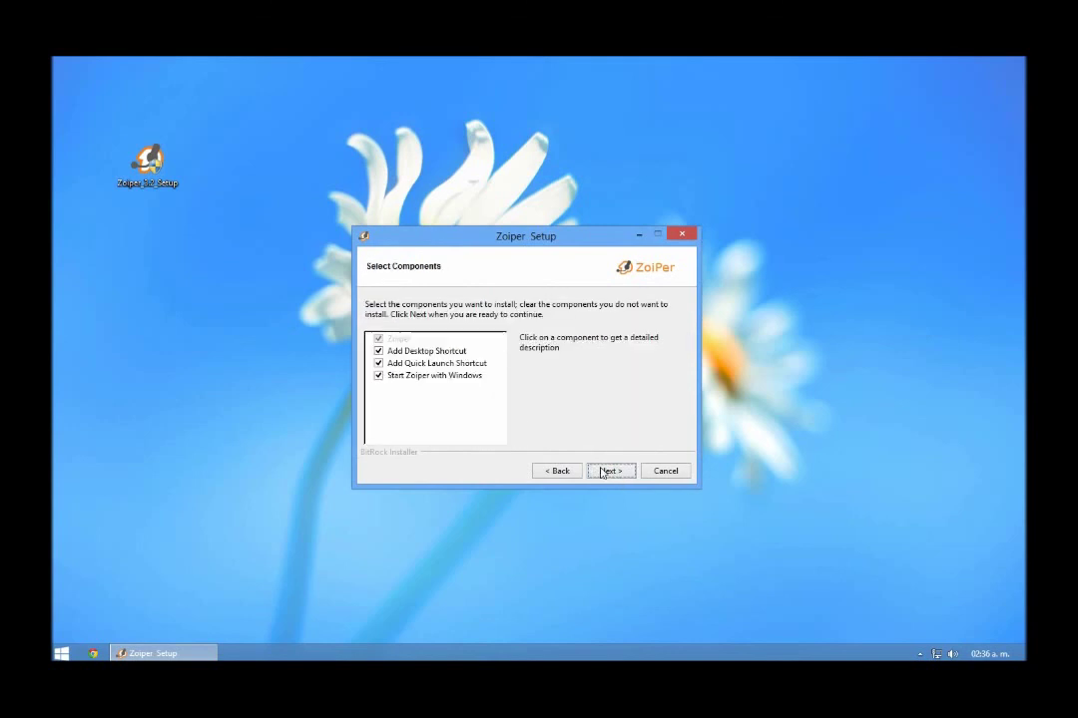
left_click(607, 472)
left_click(605, 474)
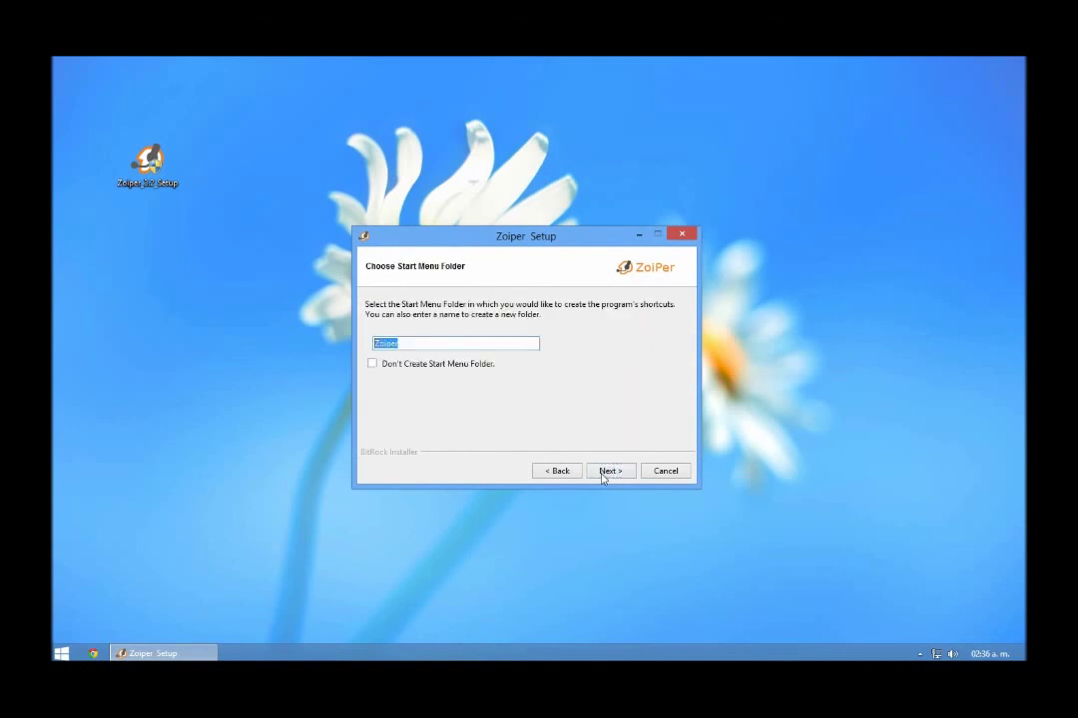
left_click(609, 471)
left_click(610, 471)
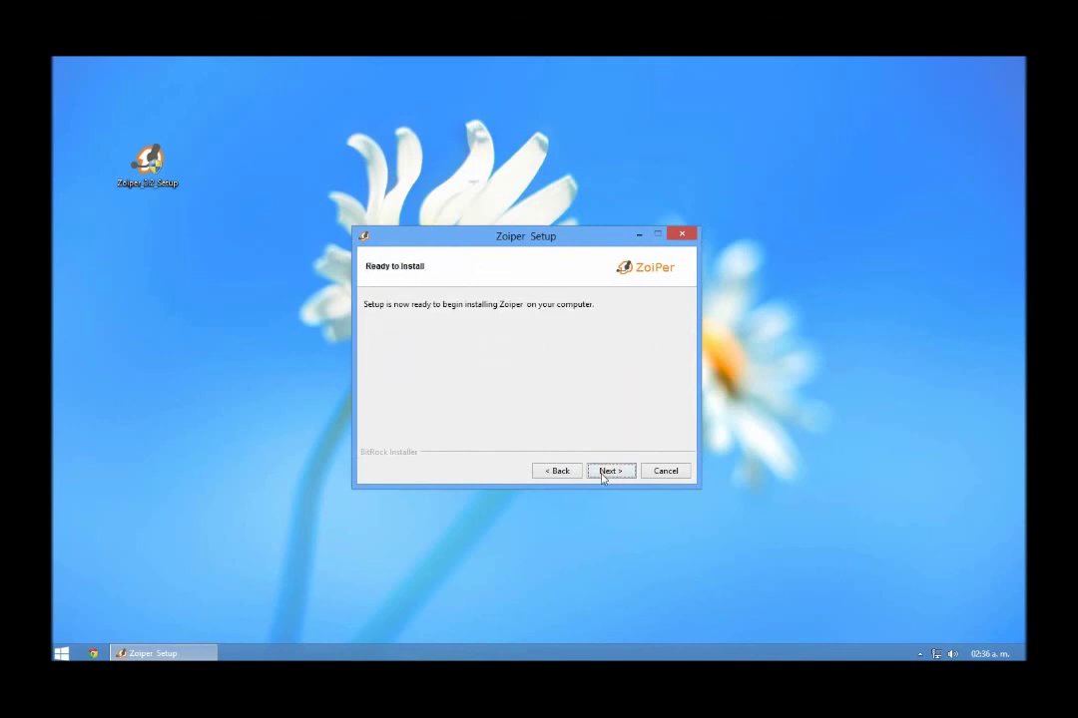
left_click(609, 471)
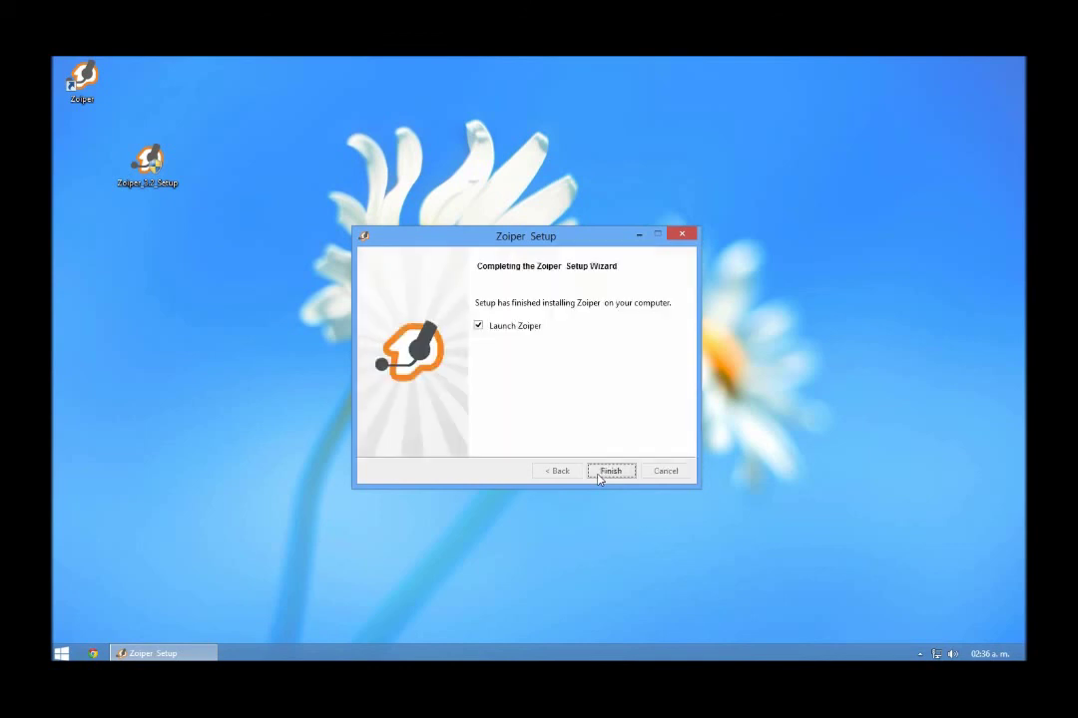
left_click(609, 471)
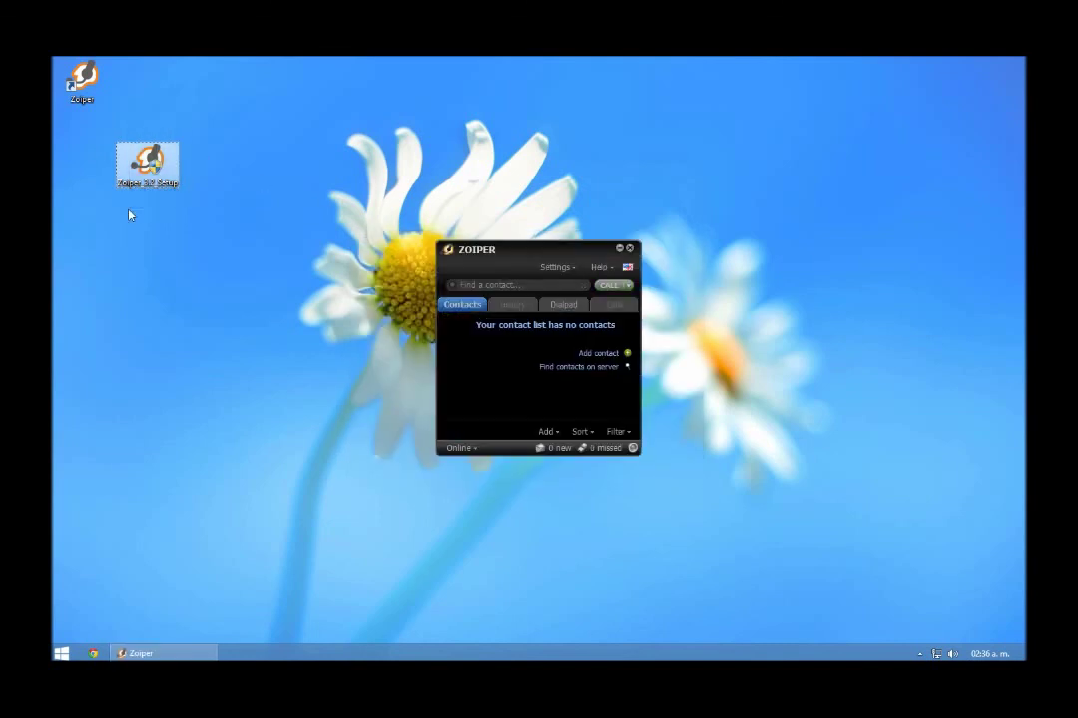
key("shift+Delete")
key("Return")
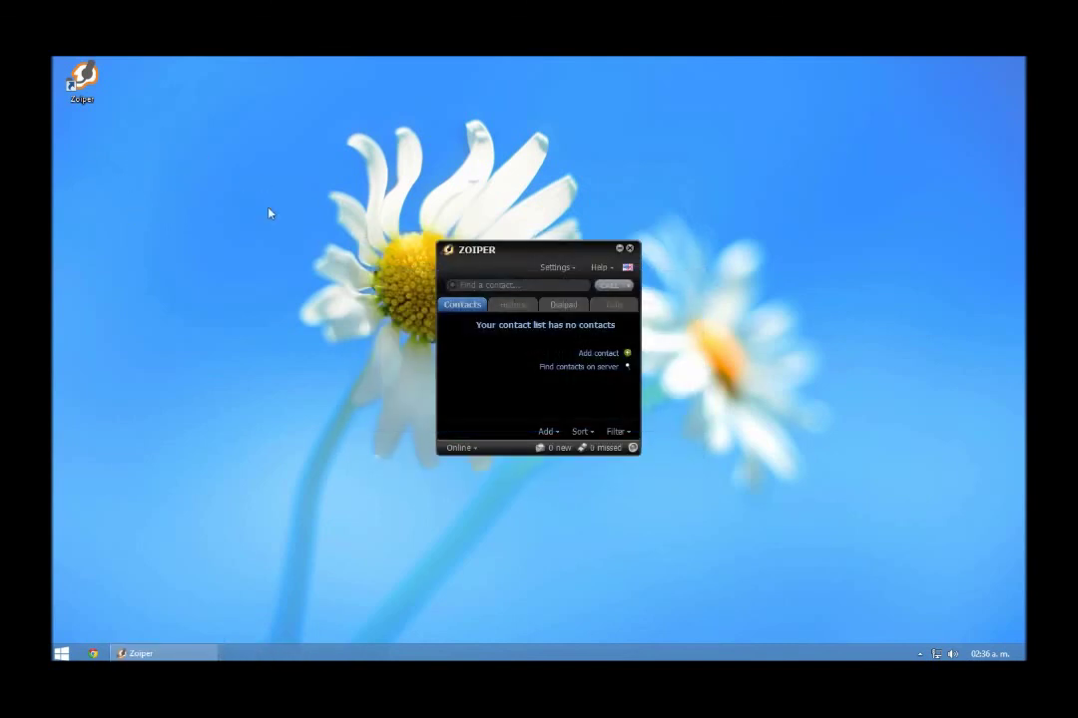
left_click(556, 269)
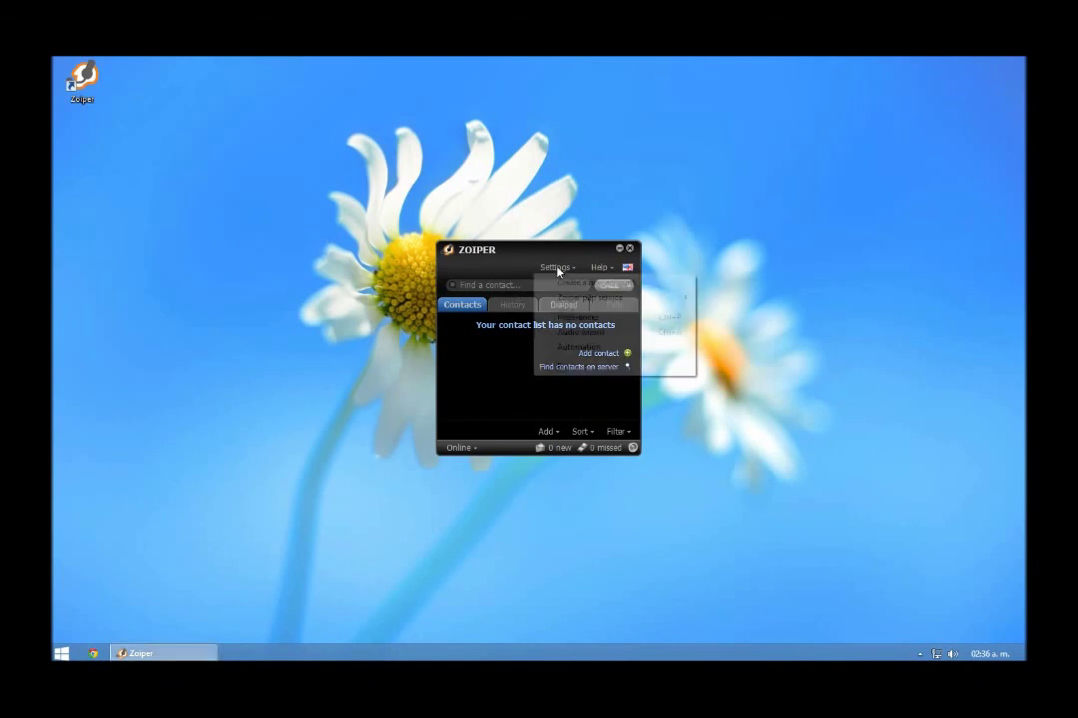
left_click(579, 318)
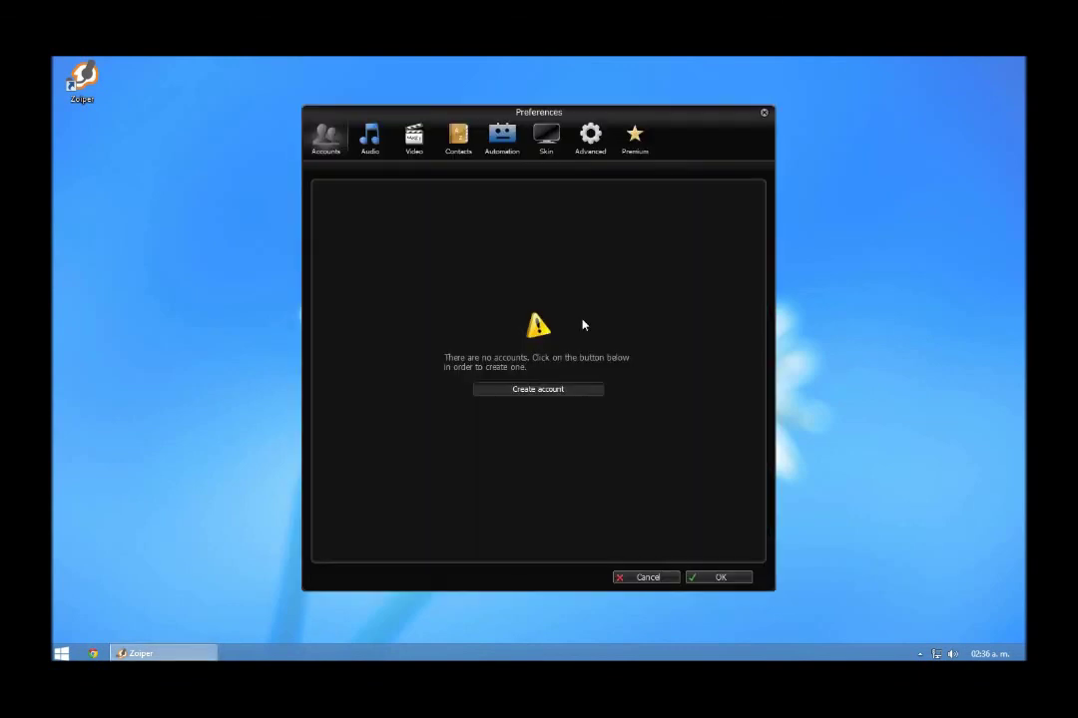
left_click_drag(671, 132, 900, 108)
Create a new SIP account with user 252 and its password
left_click(784, 367)
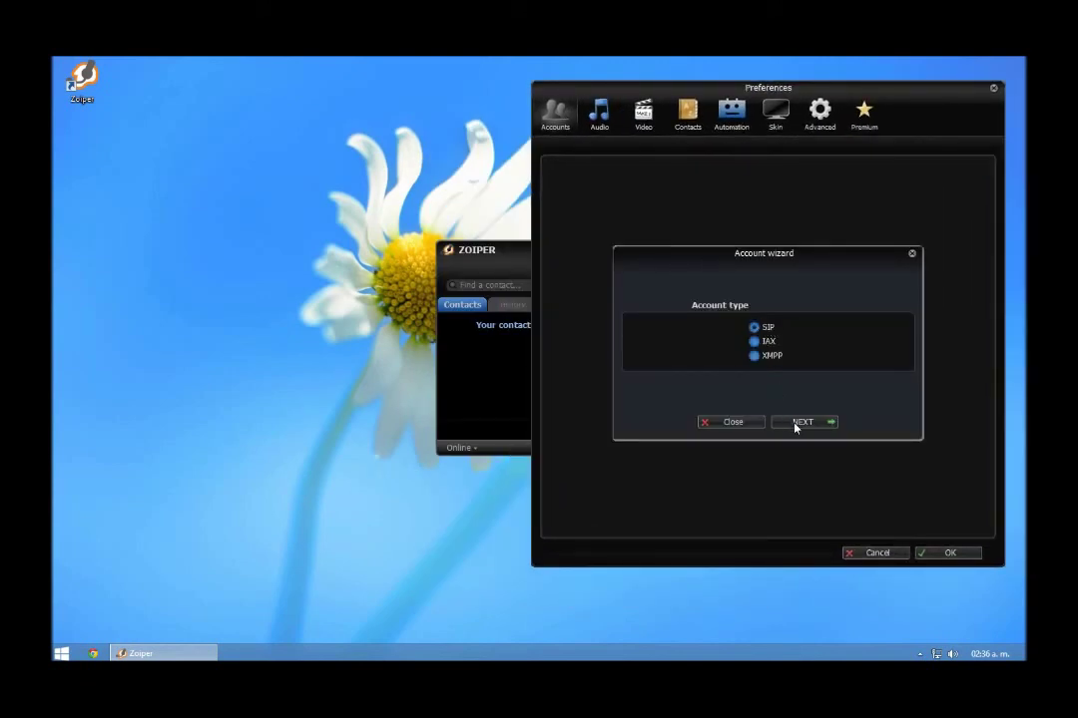
left_click(795, 423)
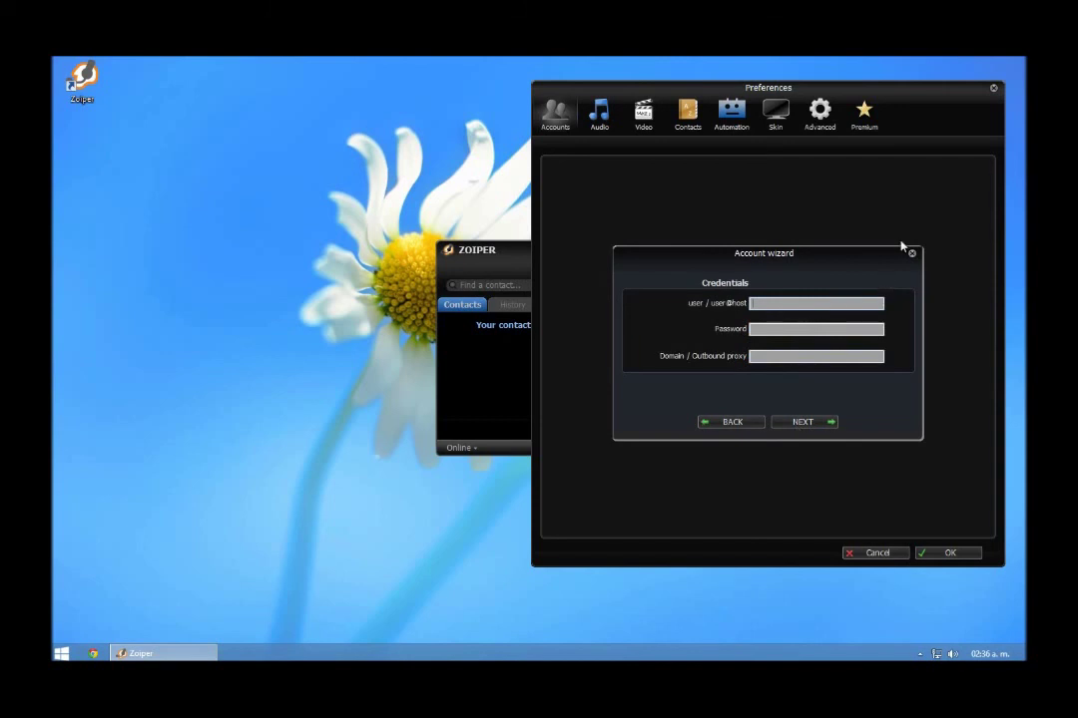
type("252")
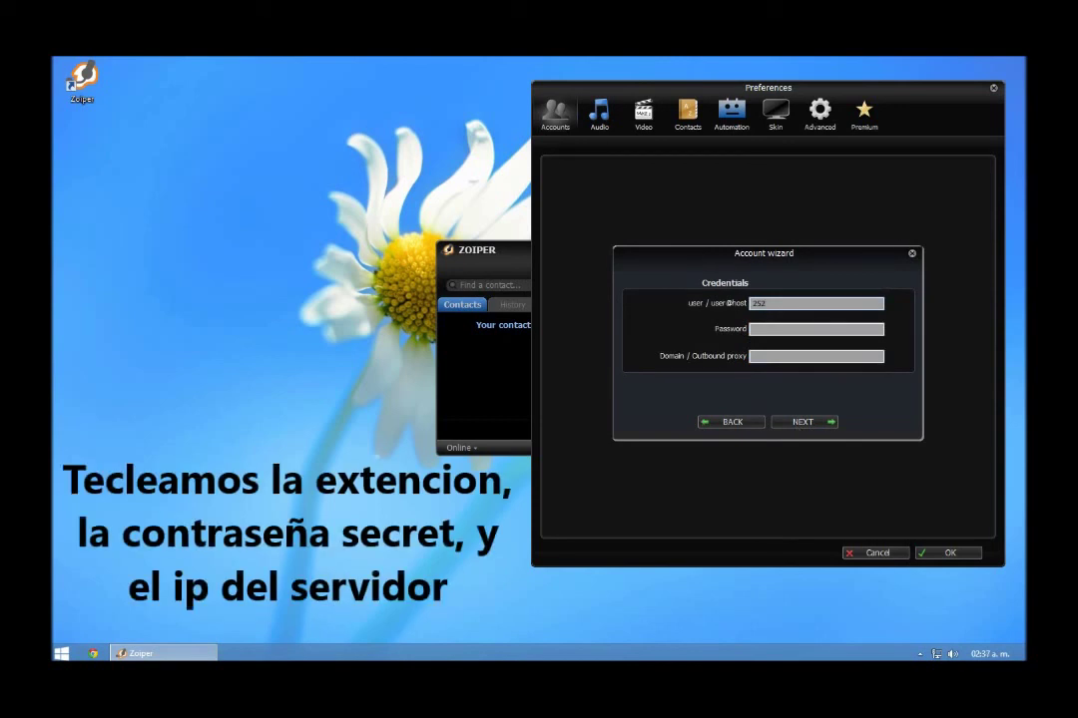
left_click(796, 336)
left_click(774, 361)
type("192.168.")
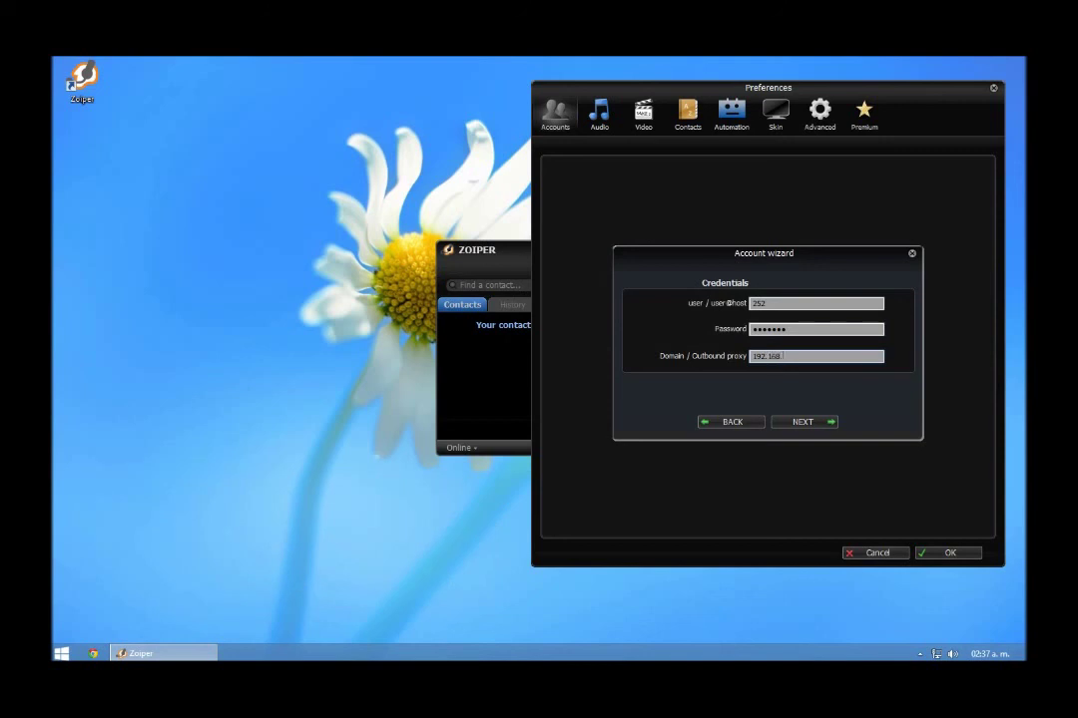
type("11.1")
left_click(815, 424)
left_click(803, 422)
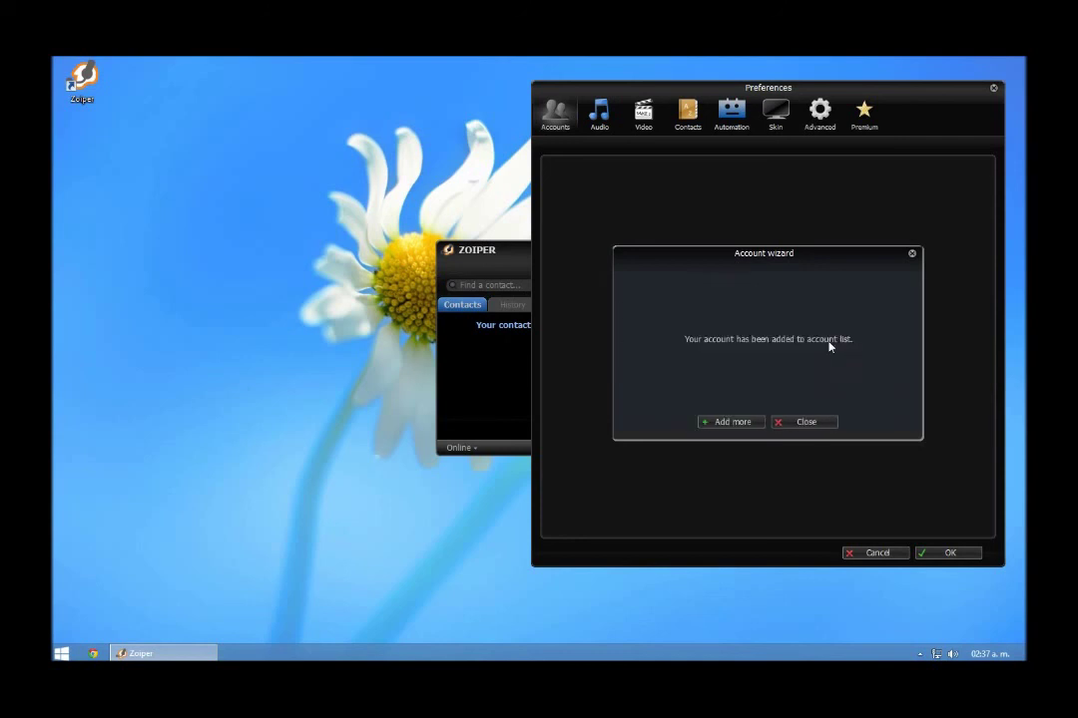
left_click(793, 426)
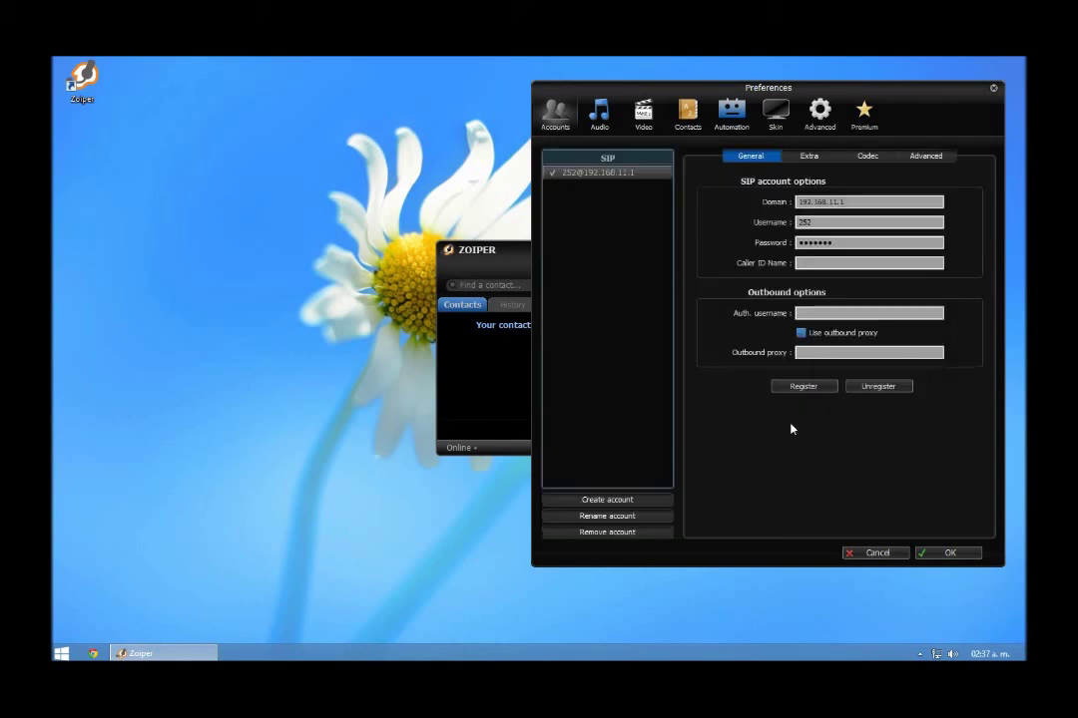
left_click(944, 555)
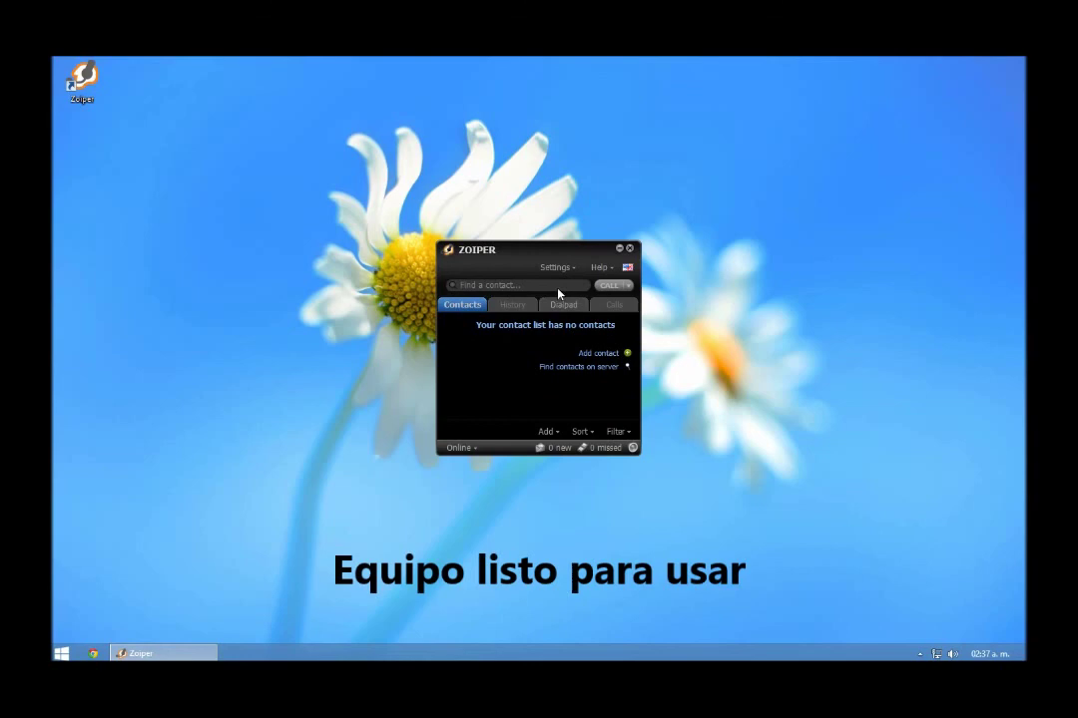
left_click_drag(572, 251, 573, 214)
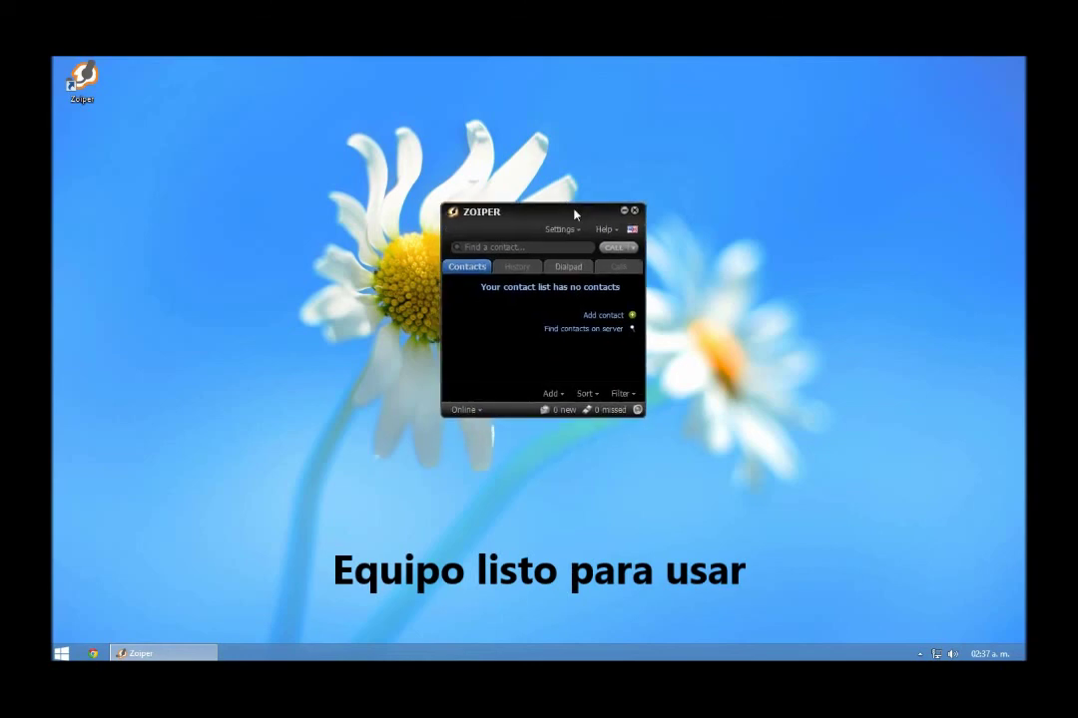